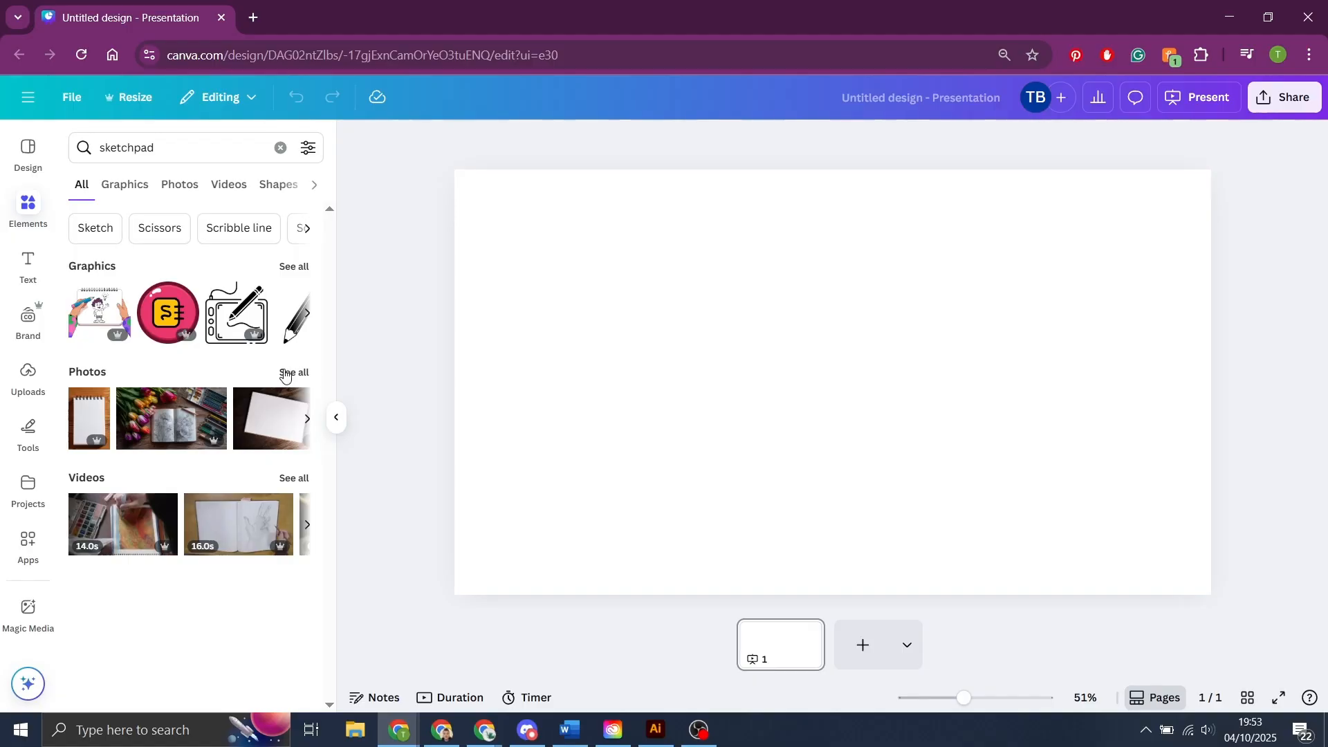
Add the photo of a blank open sketchpad on dark wood from the photo results and enlarge it to cover the page.
{"action": "left_click", "coordinate": [307, 420]}
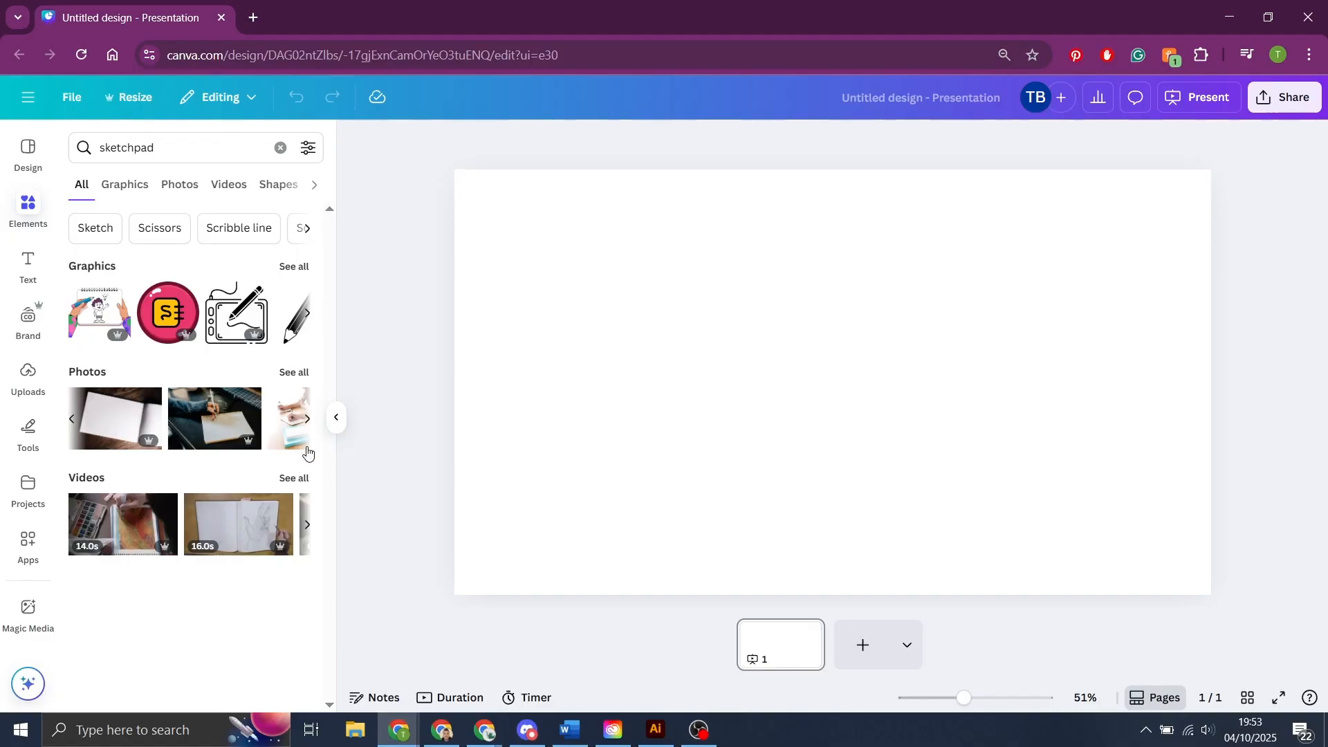
{"action": "left_click", "coordinate": [307, 419]}
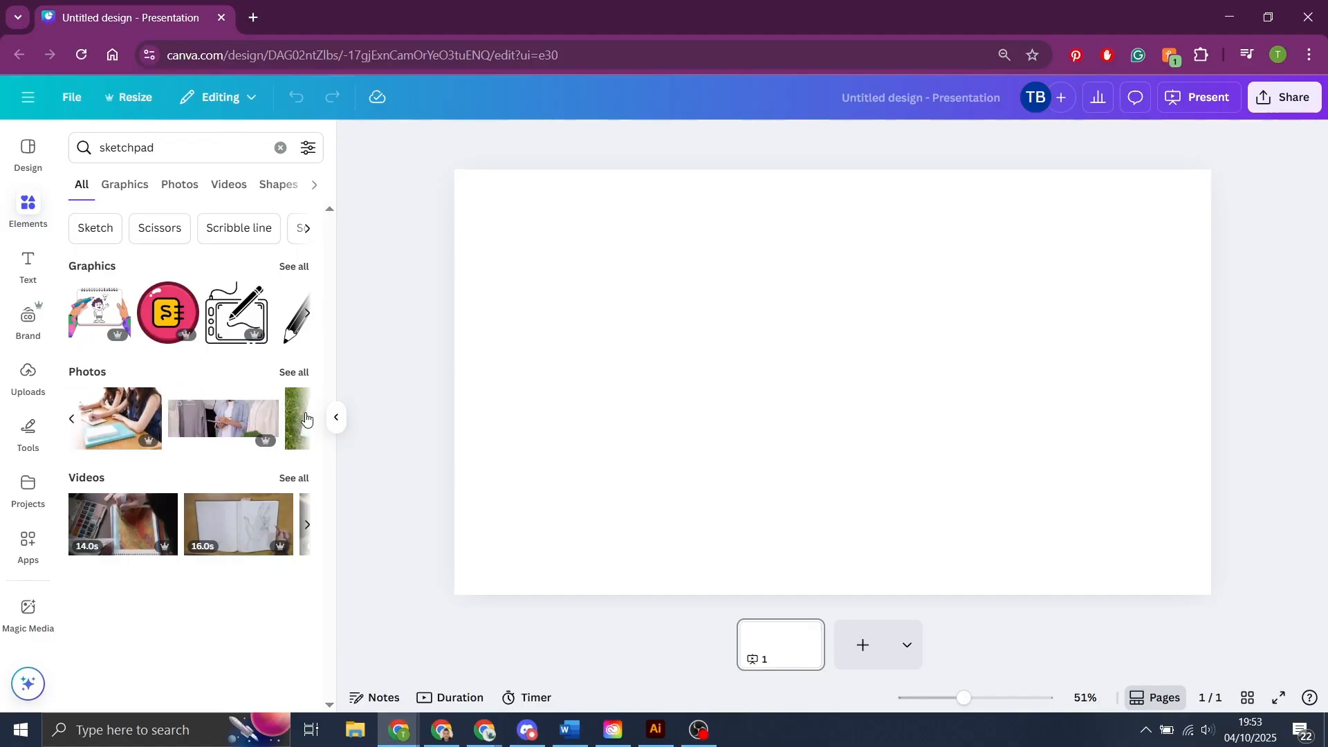
{"action": "left_click", "coordinate": [307, 419]}
{"action": "left_click", "coordinate": [307, 418]}
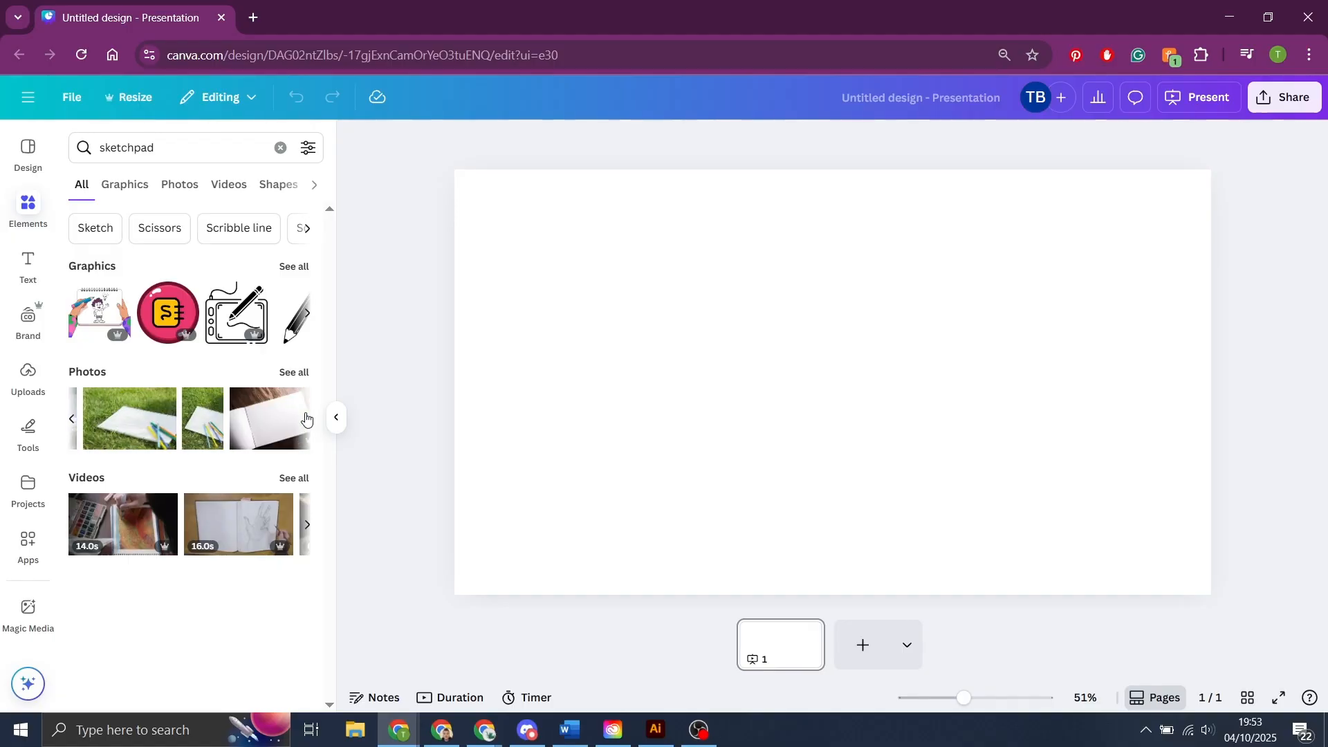
{"action": "left_click", "coordinate": [307, 419]}
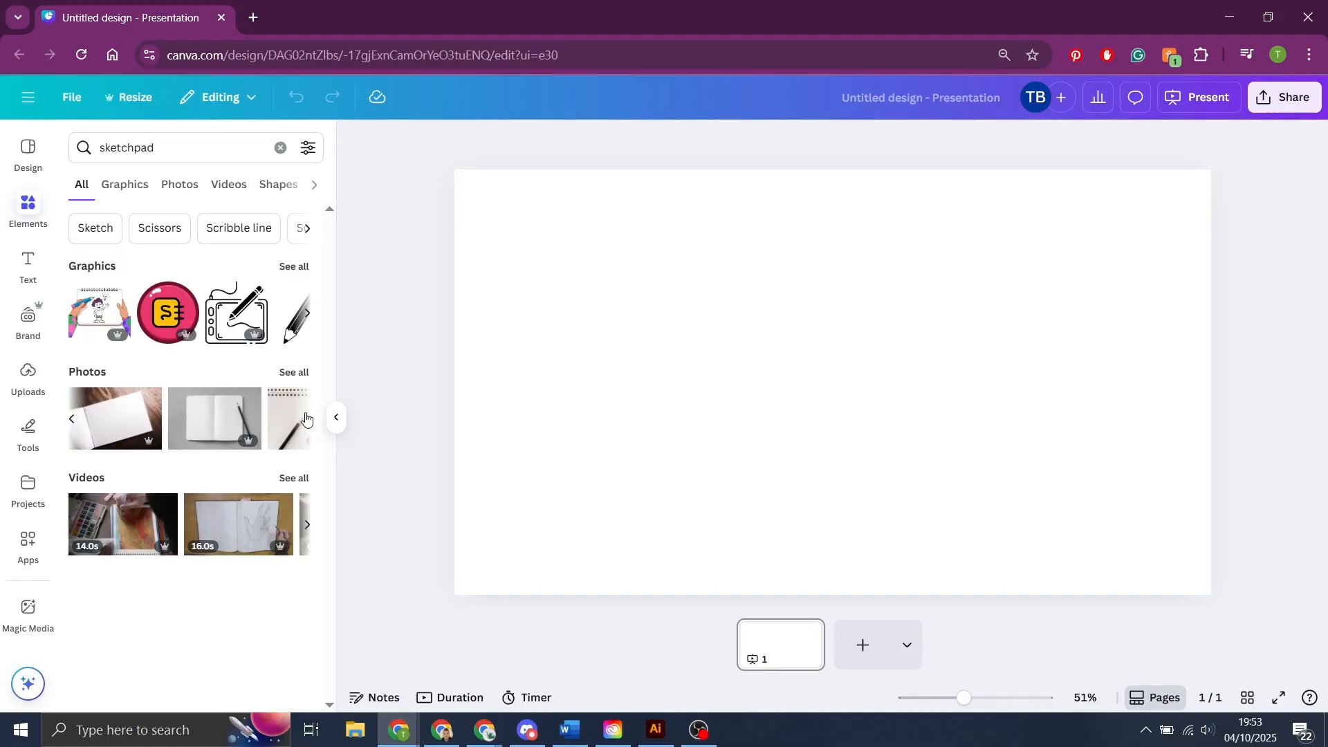
{"action": "left_click_drag", "start_coordinate": [573, 208], "coordinate": [425, 110]}
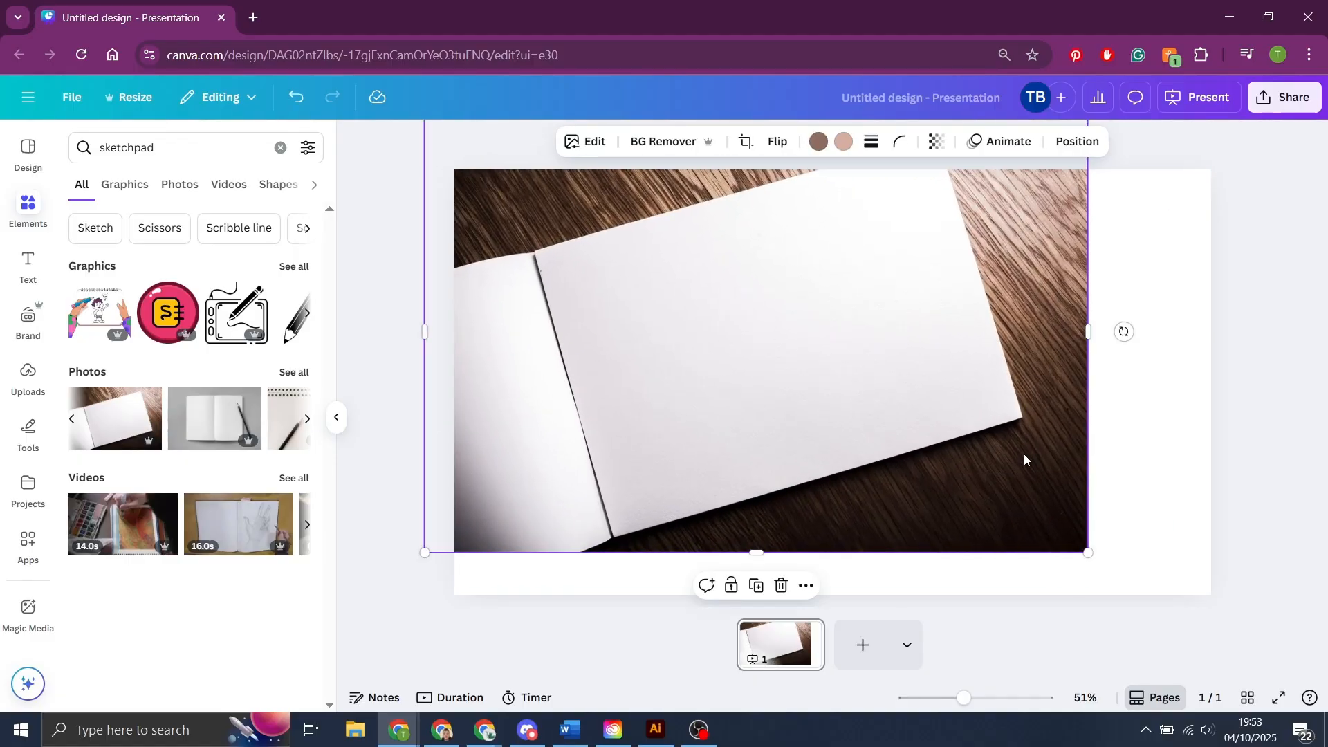
{"action": "left_click_drag", "start_coordinate": [1077, 552], "coordinate": [1219, 607]}
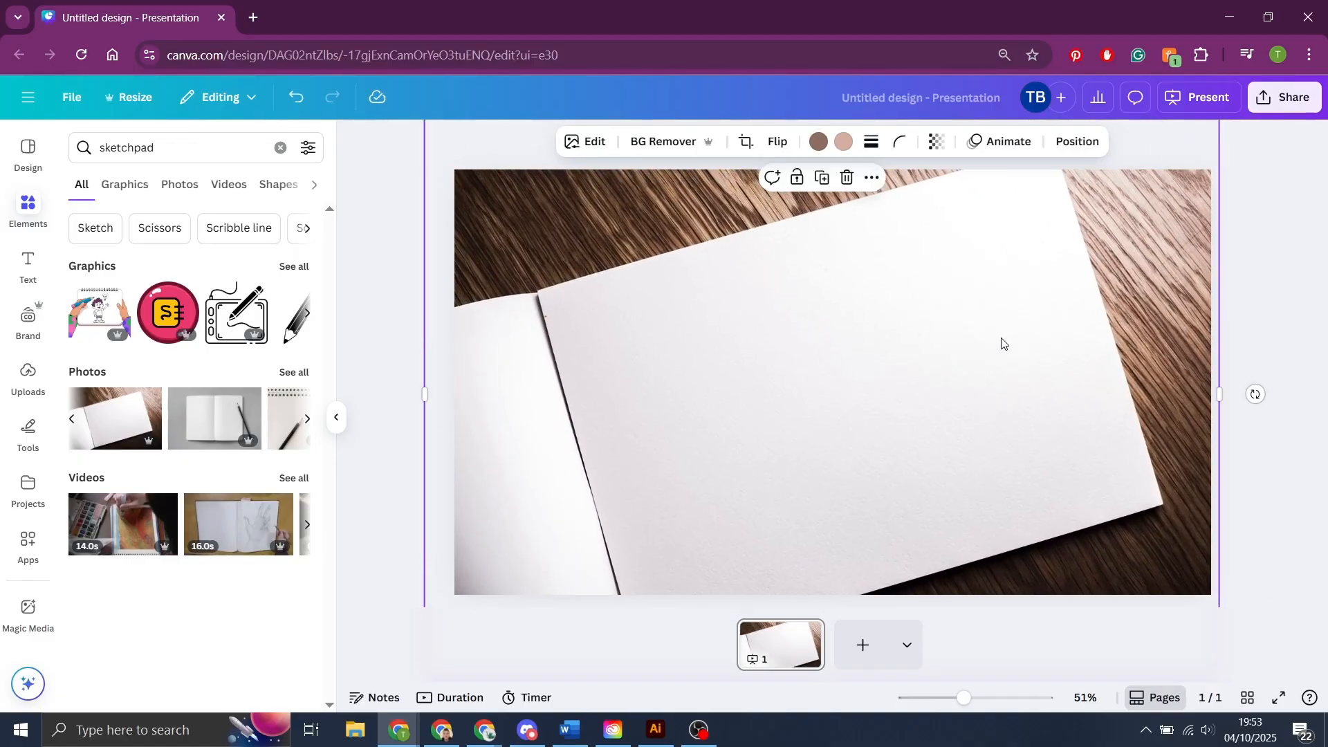
Rotate the sketchpad photo until its blank sheet sits level, then scale and reposition it over the page.
{"action": "scroll", "coordinate": [1003, 344], "scroll_direction": "down", "scroll_amount": 3}
{"action": "left_click_drag", "start_coordinate": [1085, 386], "coordinate": [1104, 463]}
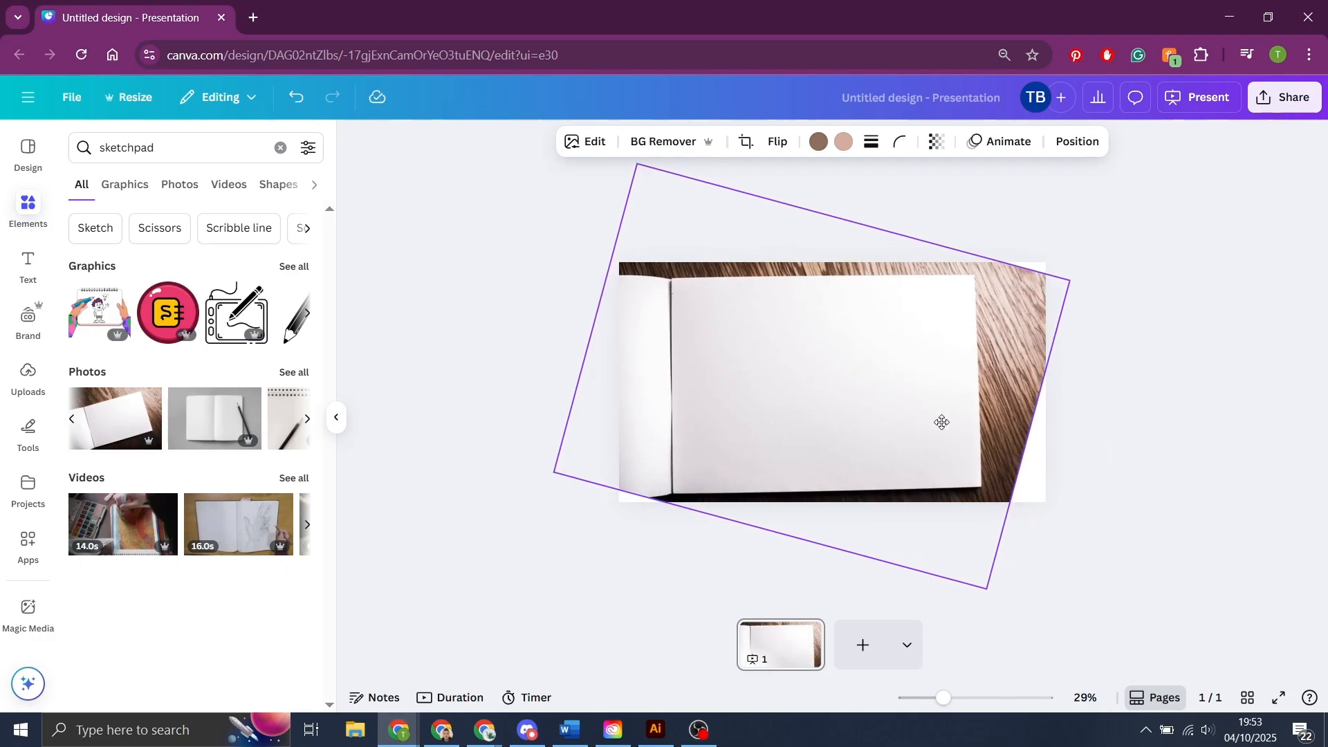
{"action": "left_click_drag", "start_coordinate": [1070, 280], "coordinate": [1131, 265]}
{"action": "mouse_move", "coordinate": [1032, 601]}
{"action": "left_mouse_down"}
{"action": "mouse_move", "coordinate": [1058, 629]}
{"action": "mouse_move", "coordinate": [1040, 618]}
{"action": "left_mouse_up"}
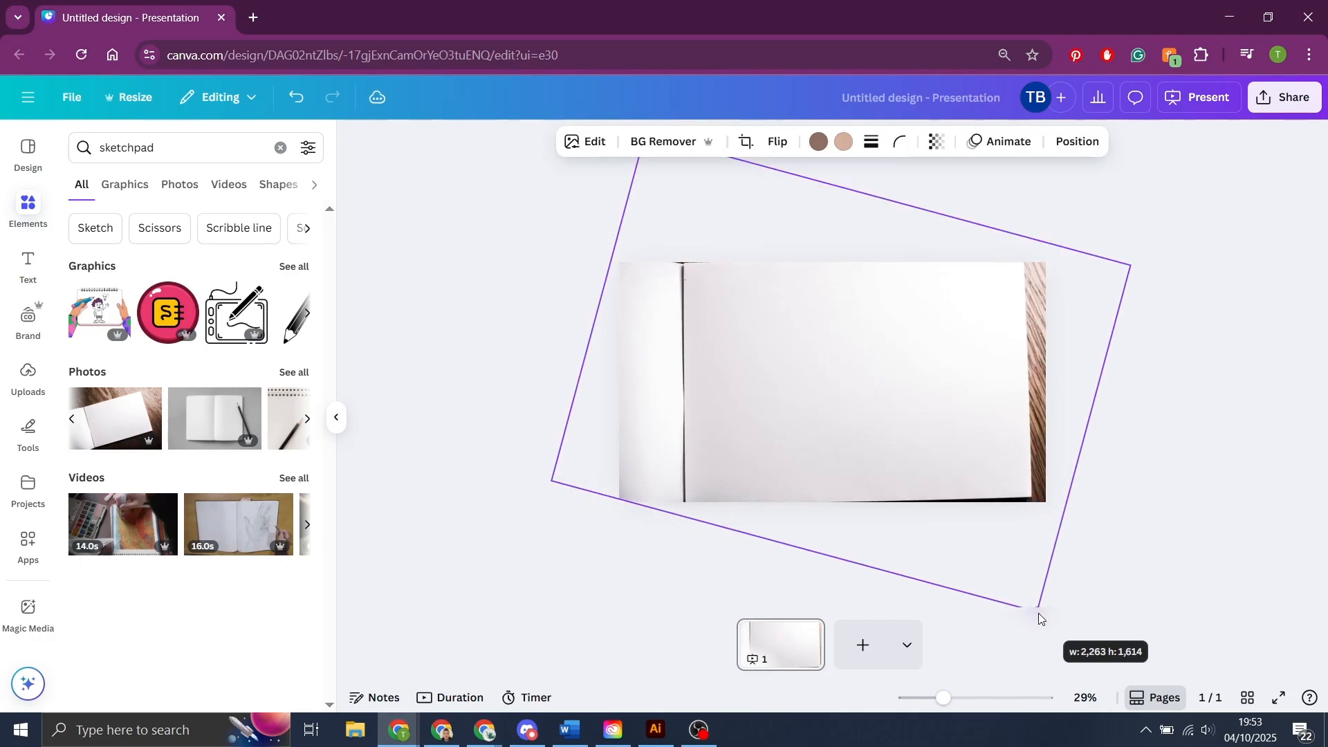
{"action": "left_click_drag", "start_coordinate": [958, 383], "coordinate": [924, 391]}
{"action": "left_click_drag", "start_coordinate": [1049, 446], "coordinate": [1062, 476]}
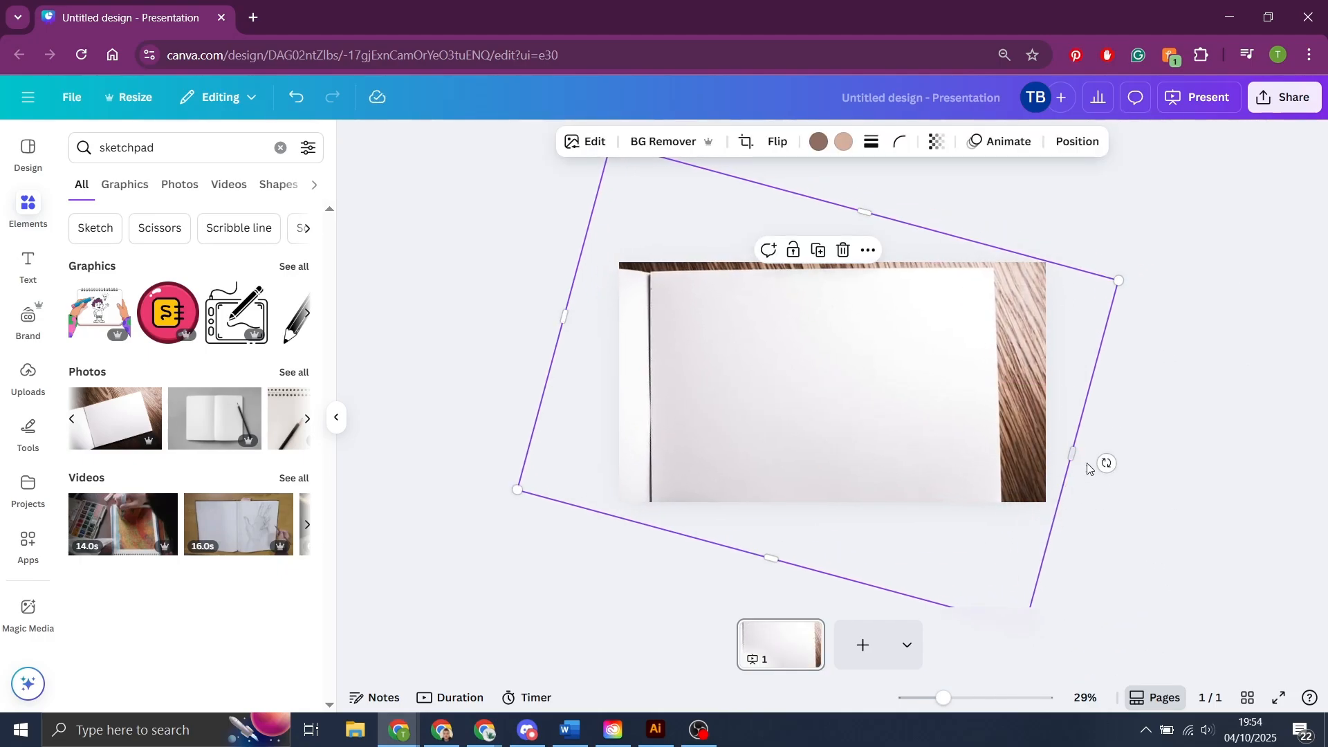
{"action": "left_click_drag", "start_coordinate": [768, 562], "coordinate": [771, 550]}
Try refitting the rotated sketchpad photo to the page, then delete it.
{"action": "left_click_drag", "start_coordinate": [944, 697], "coordinate": [926, 697]}
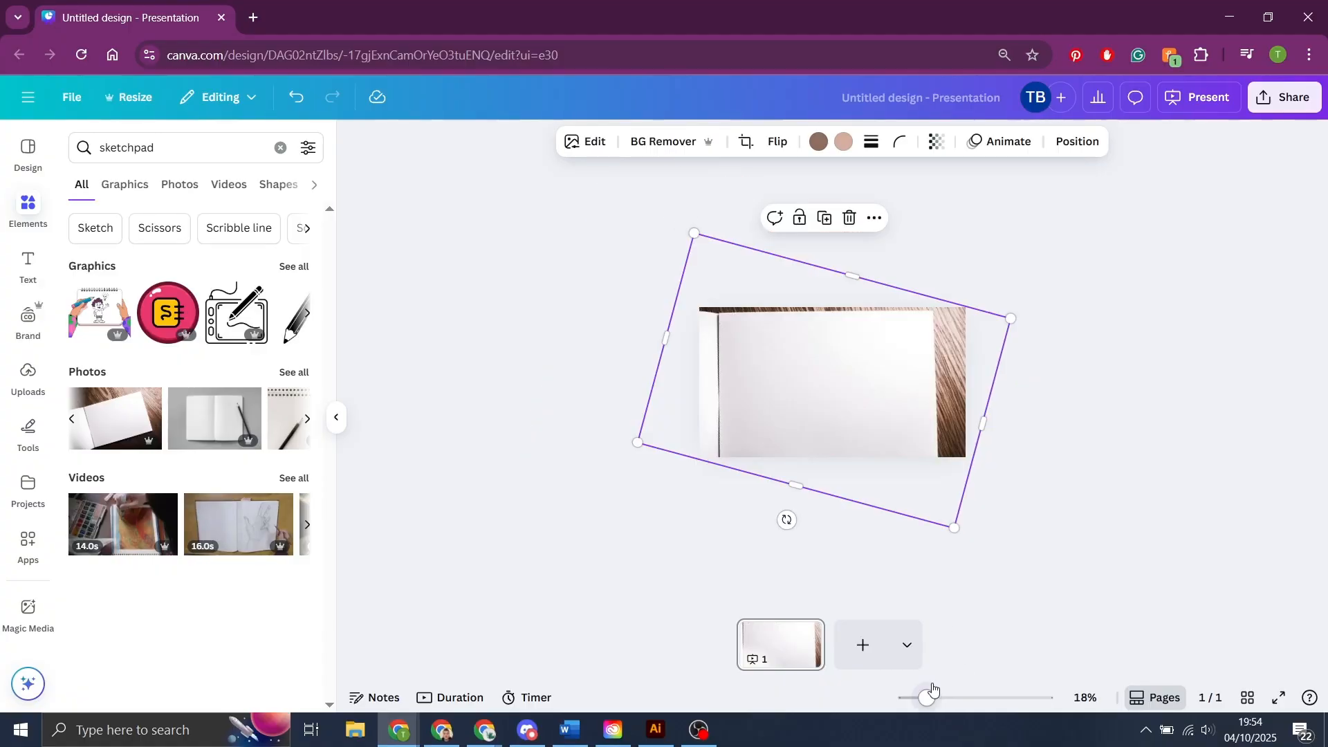
{"action": "left_click_drag", "start_coordinate": [955, 527], "coordinate": [941, 510]}
{"action": "left_click_drag", "start_coordinate": [967, 413], "coordinate": [979, 417]}
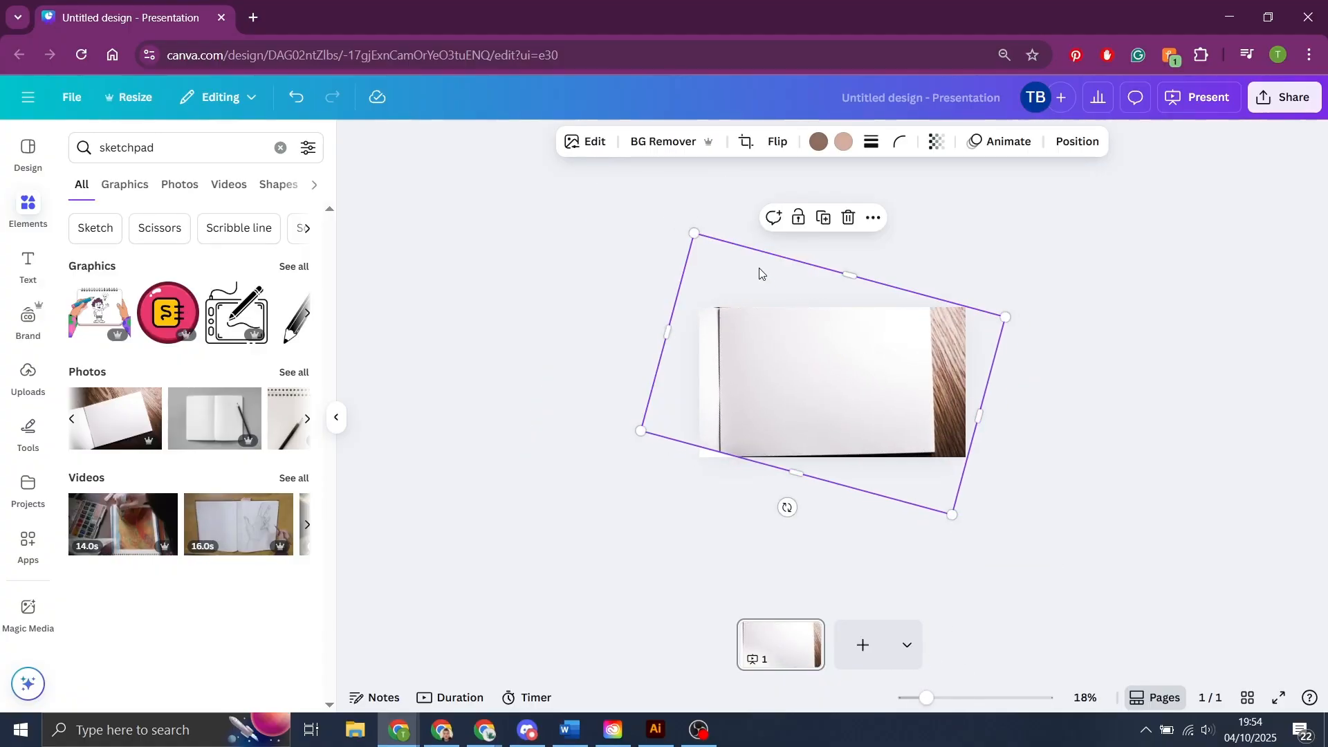
{"action": "left_click_drag", "start_coordinate": [641, 431], "coordinate": [620, 437]}
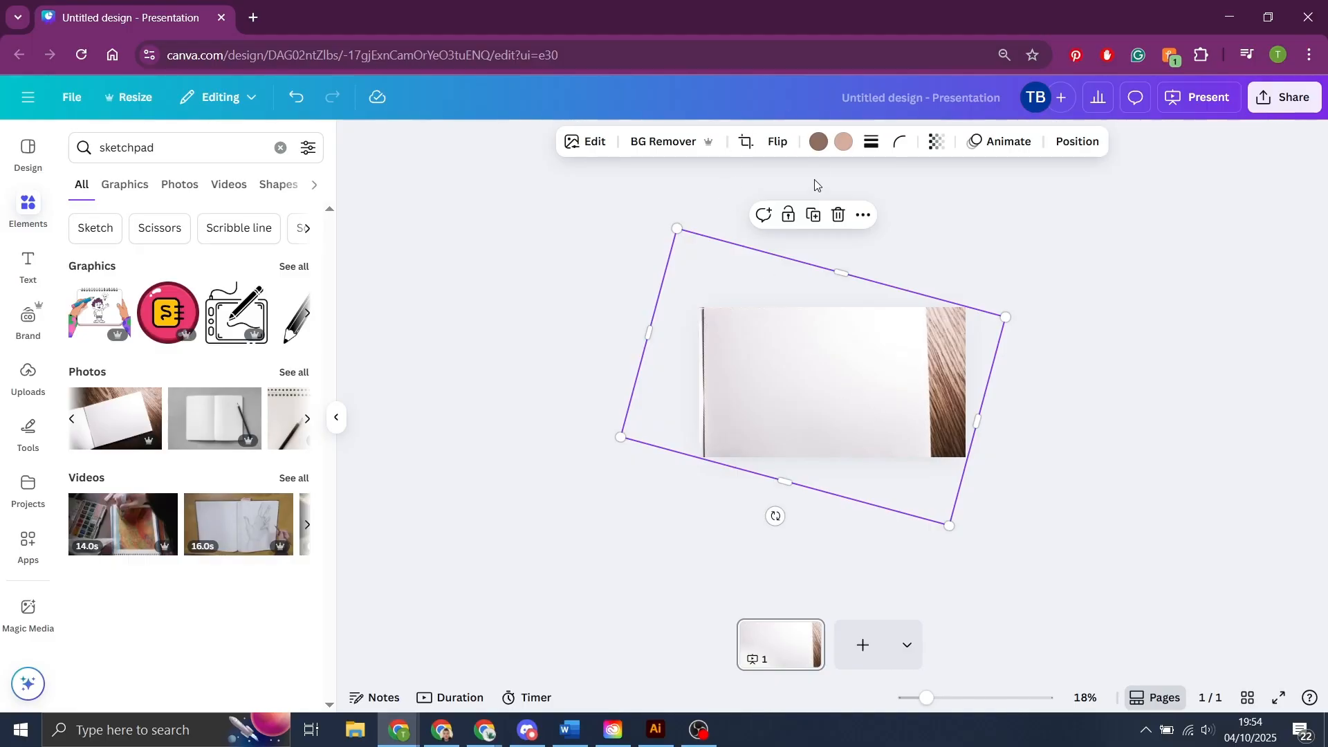
{"action": "left_click", "coordinate": [839, 217]}
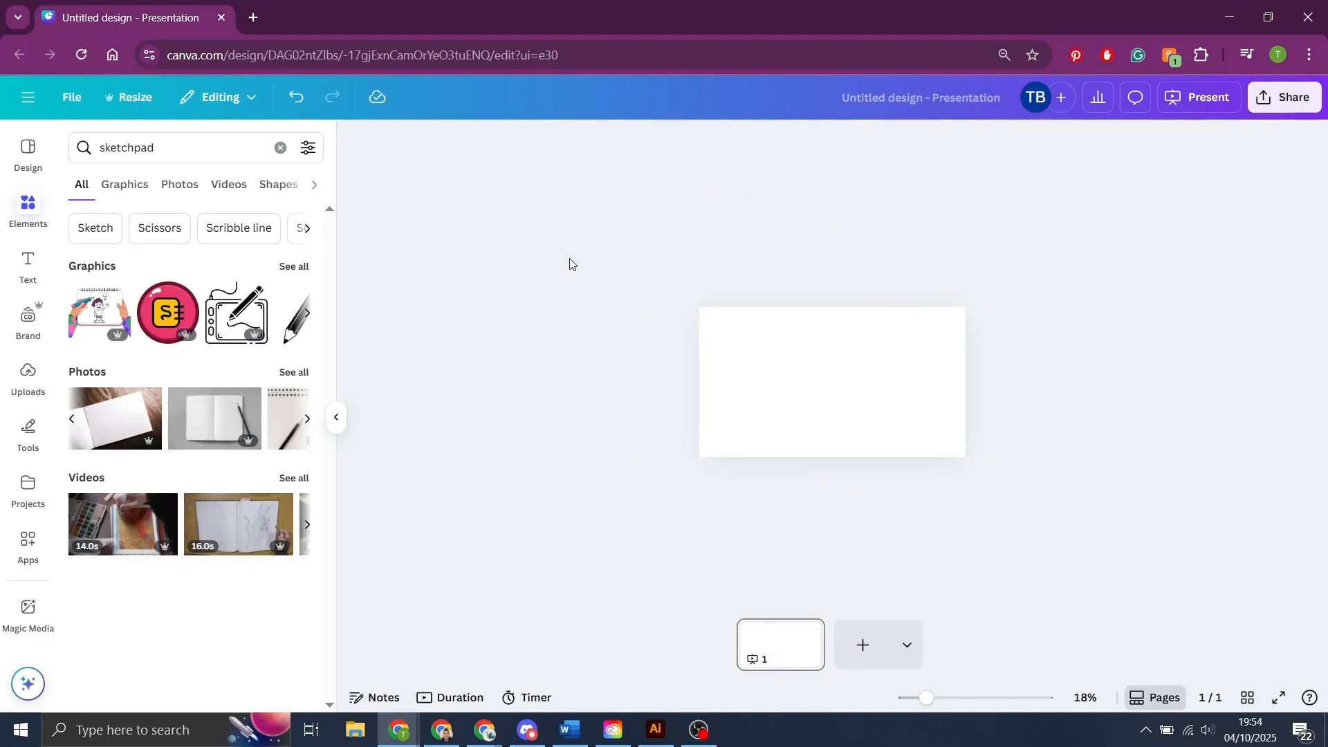
Browse all photo results for "sketchpad" for a suitable blank pad.
{"action": "left_click", "coordinate": [285, 373]}
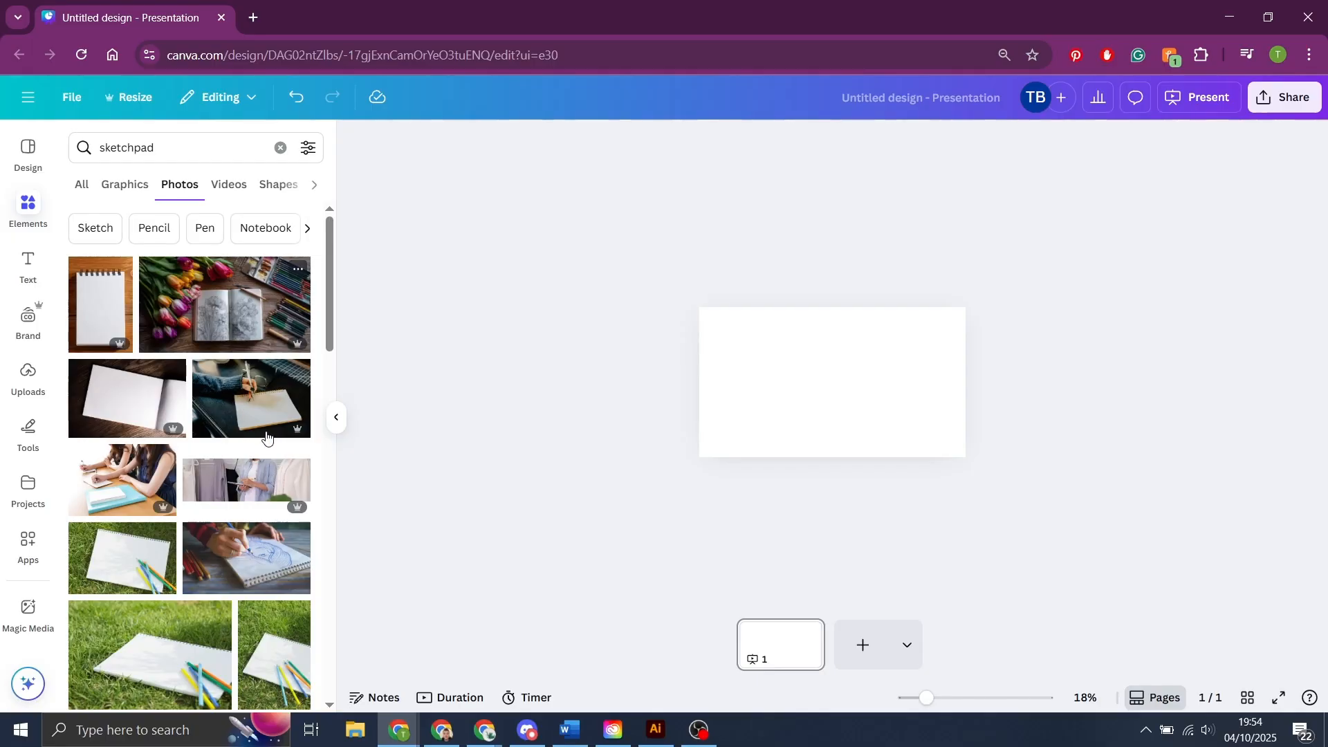
{"action": "scroll", "coordinate": [329, 330], "scroll_direction": "down", "scroll_amount": 10}
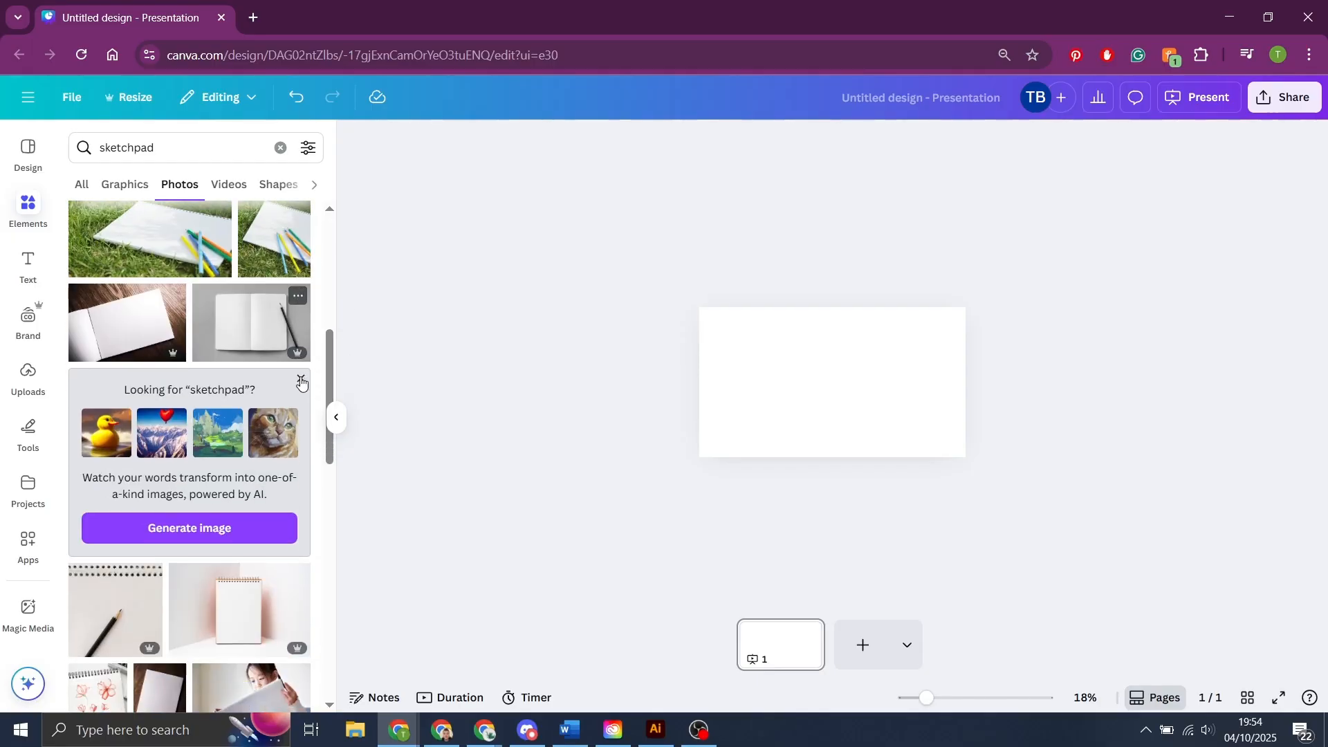
{"action": "scroll", "coordinate": [290, 425], "scroll_direction": "down", "scroll_amount": 15}
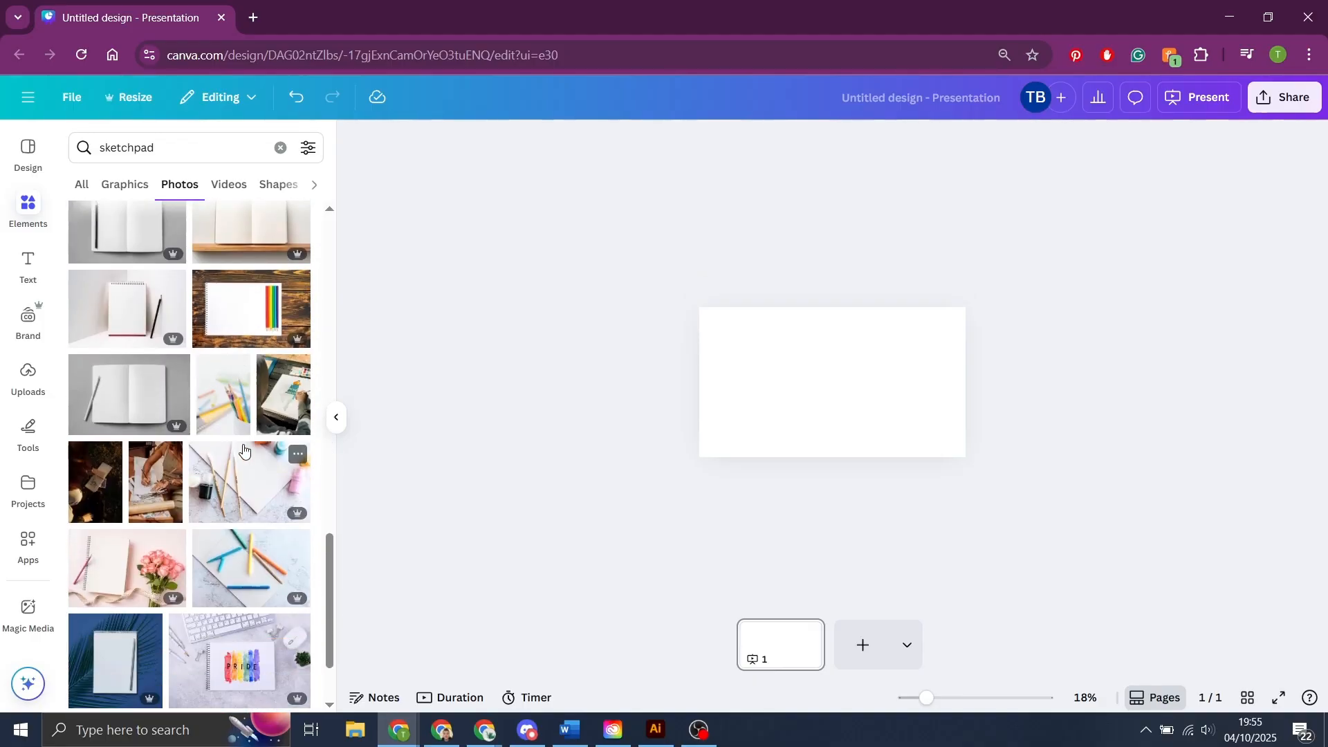
{"action": "scroll", "coordinate": [243, 446], "scroll_direction": "down", "scroll_amount": 6}
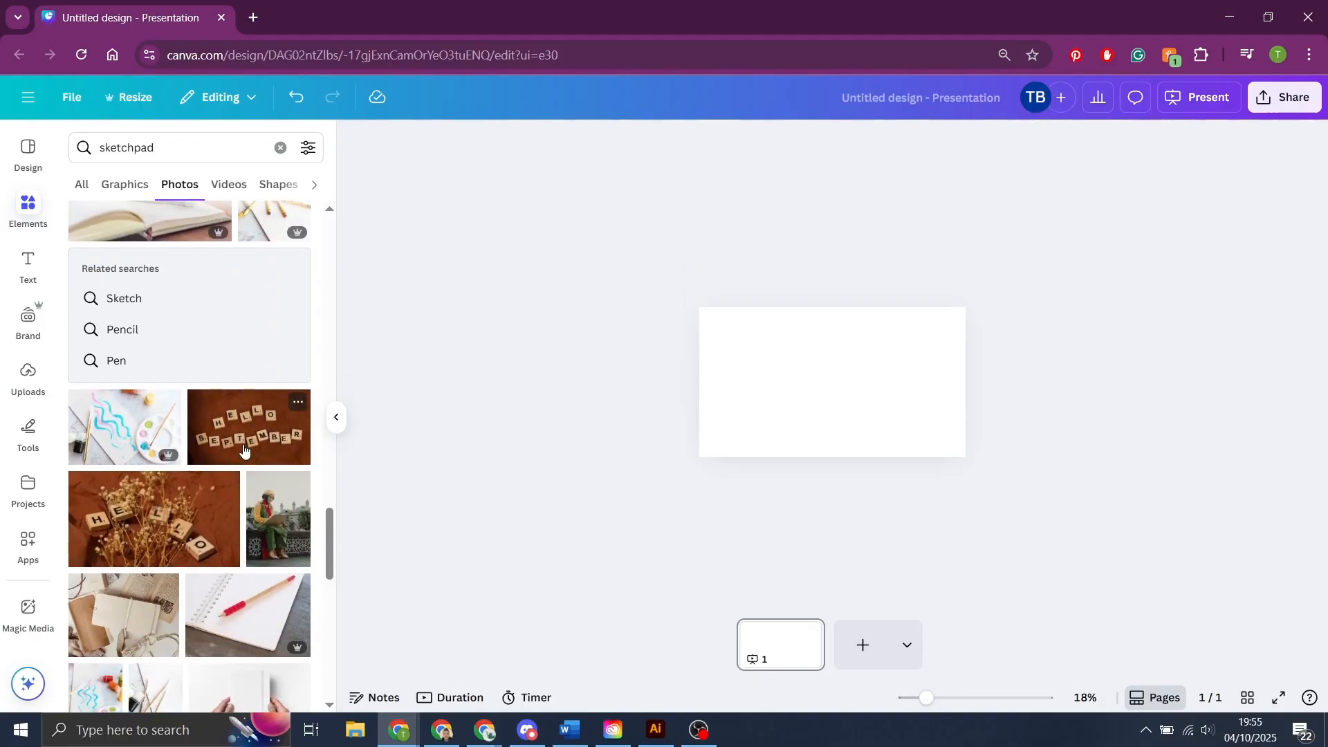
{"action": "scroll", "coordinate": [249, 408], "scroll_direction": "down", "scroll_amount": 8}
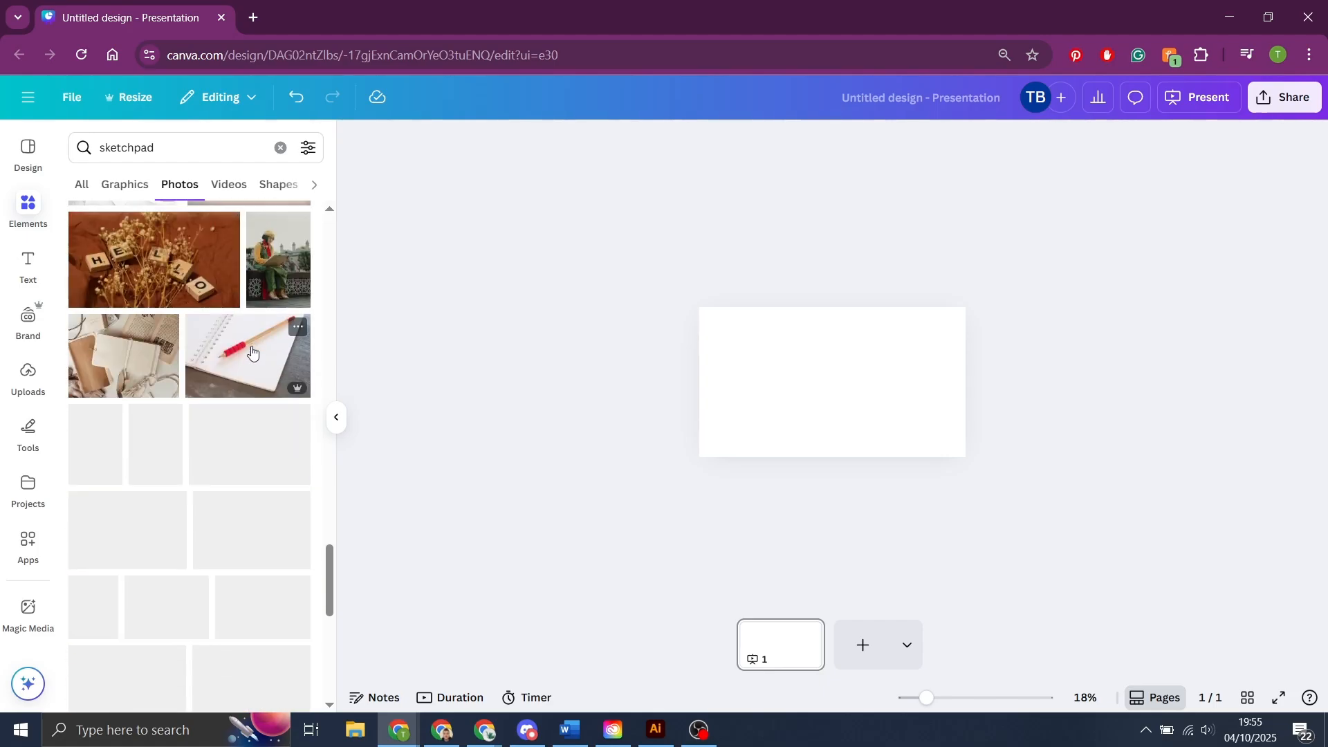
{"action": "scroll", "coordinate": [252, 358], "scroll_direction": "down", "scroll_amount": 10}
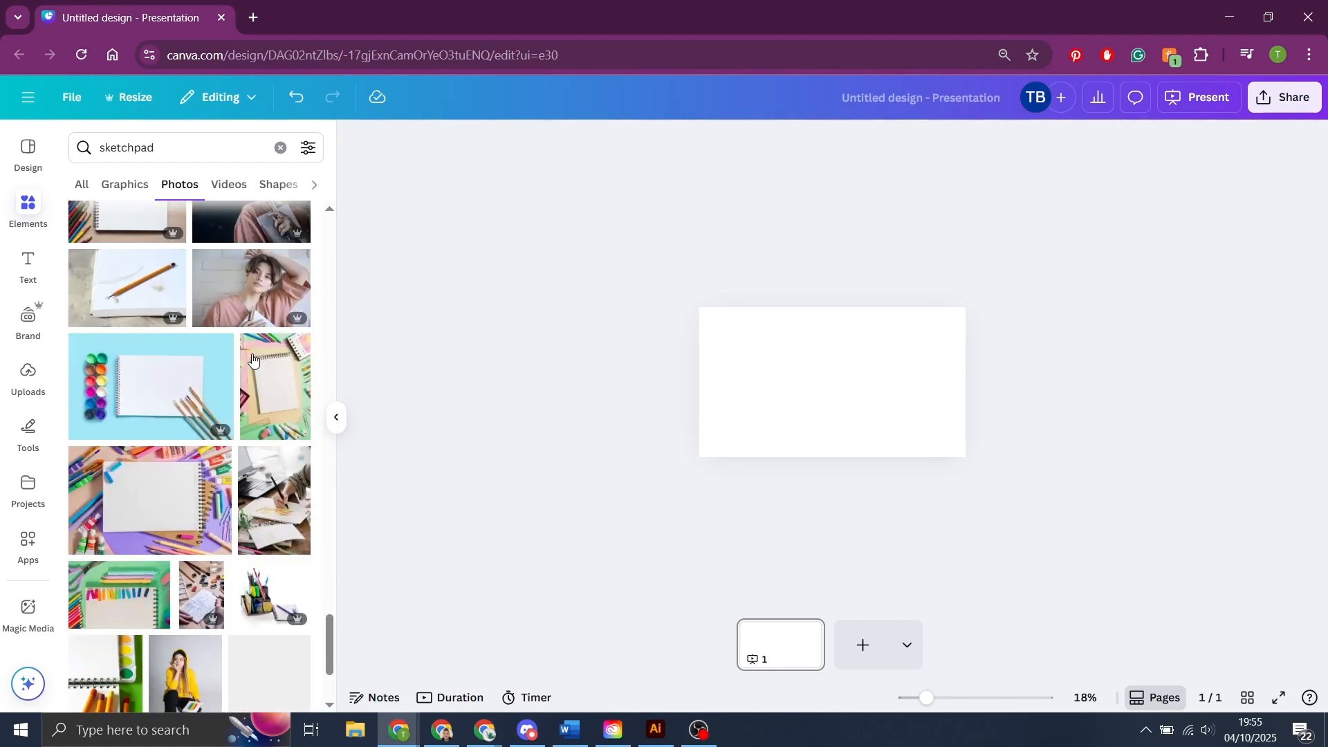
Look through the "sketchpad" graphics and add the plain beige notepad with orange spiral rings to the page.
{"action": "left_click", "coordinate": [131, 199]}
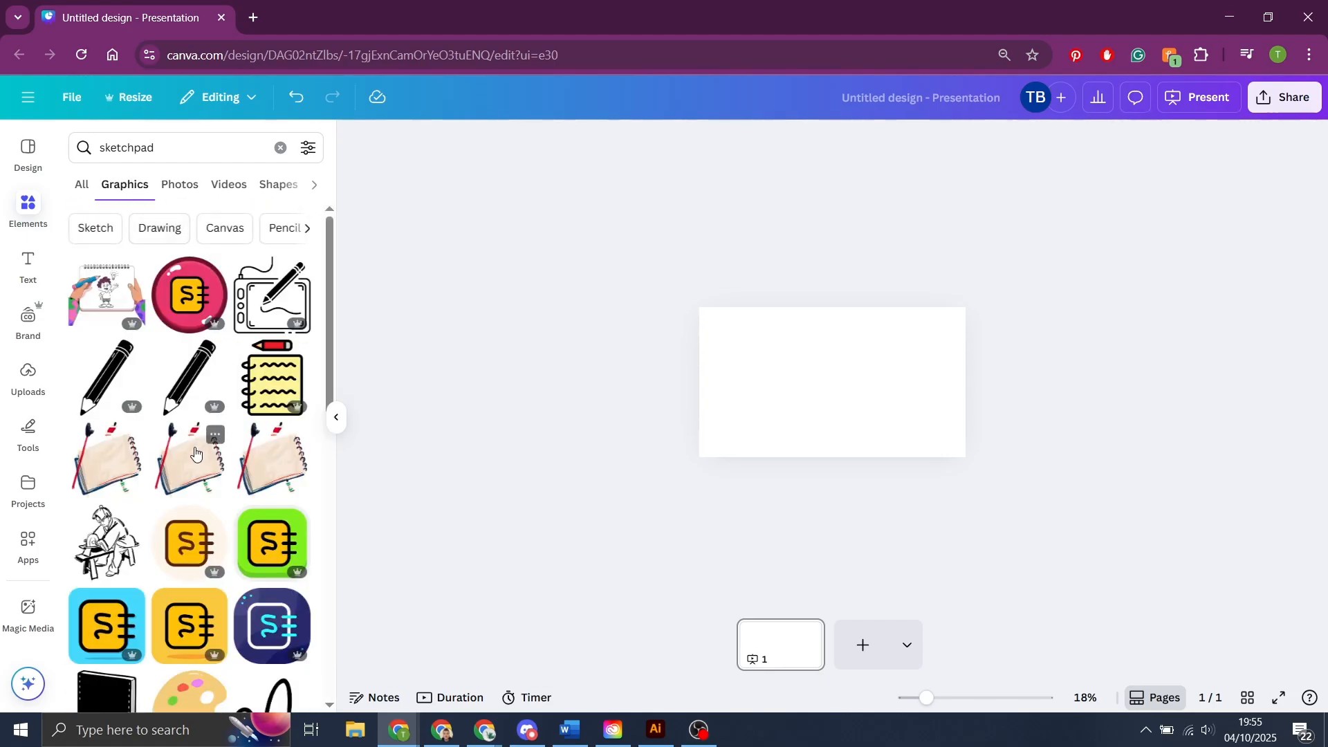
{"action": "scroll", "coordinate": [223, 465], "scroll_direction": "down", "scroll_amount": 8}
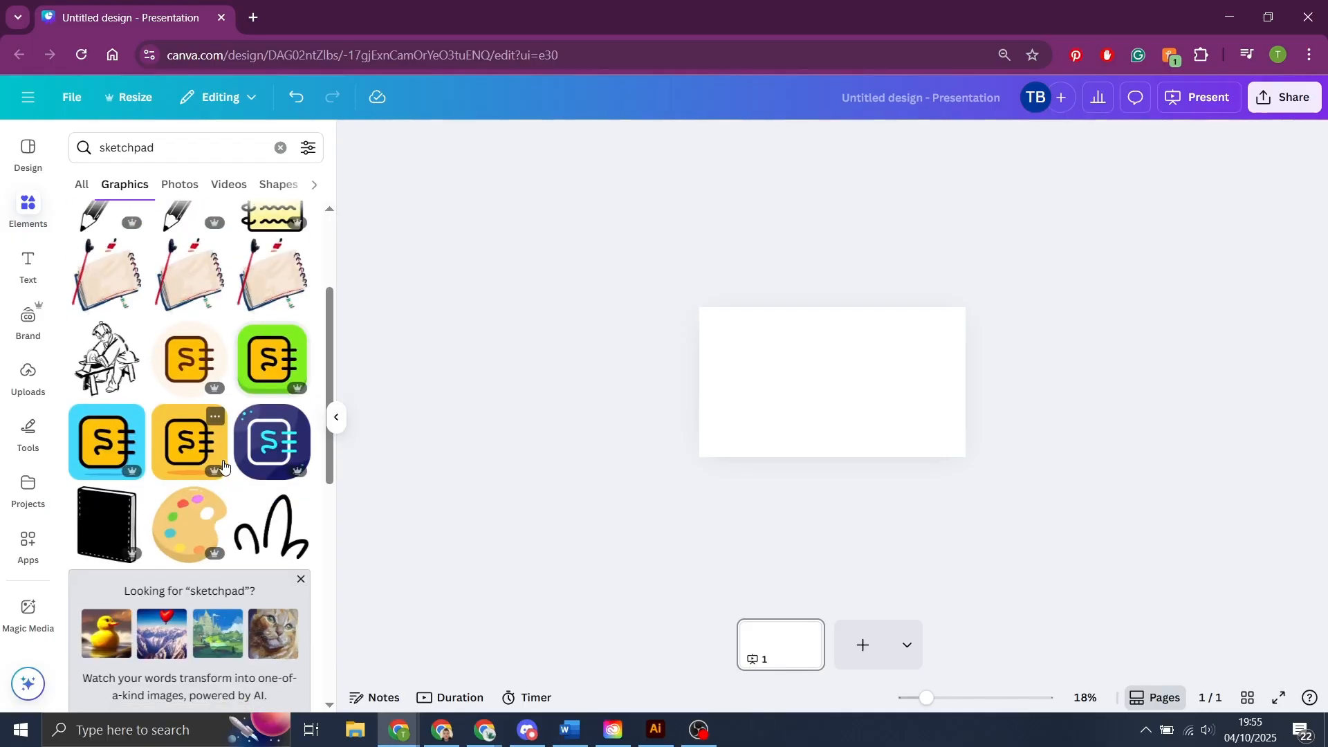
{"action": "scroll", "coordinate": [225, 463], "scroll_direction": "down", "scroll_amount": 2}
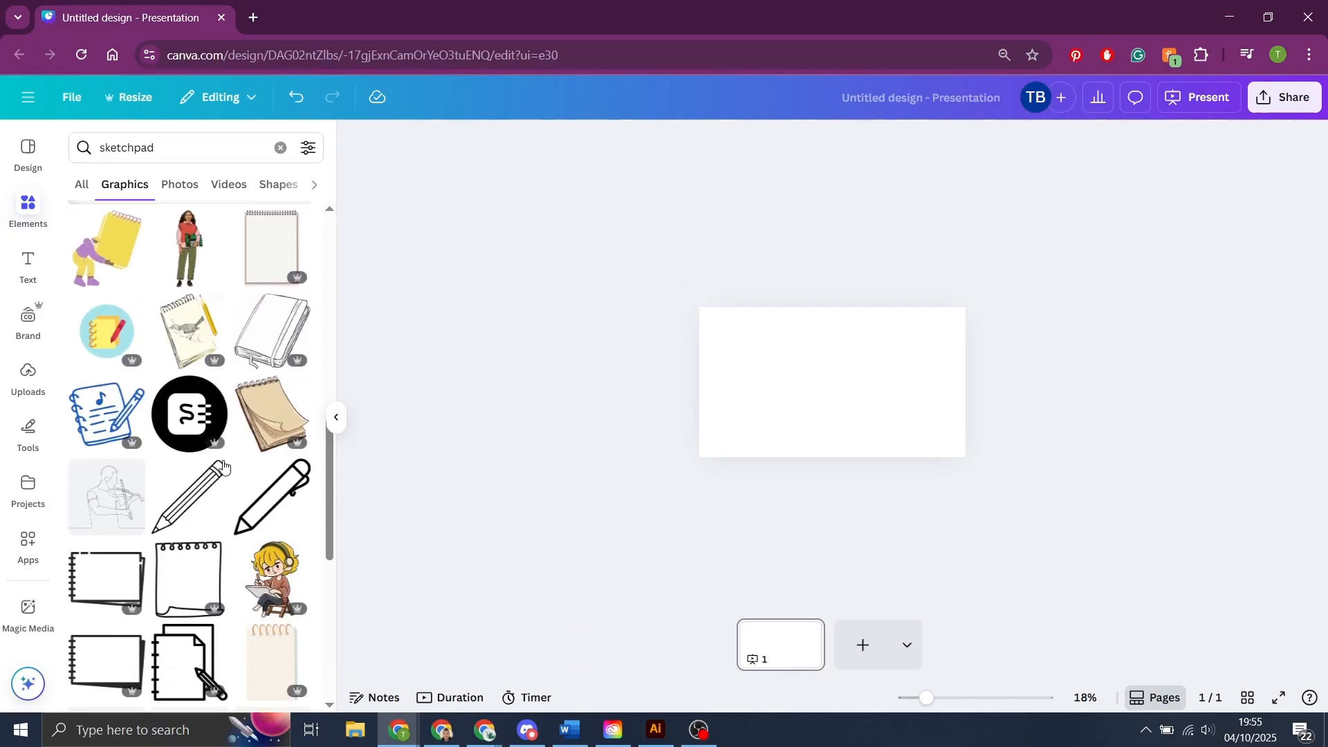
{"action": "scroll", "coordinate": [235, 465], "scroll_direction": "down", "scroll_amount": 1}
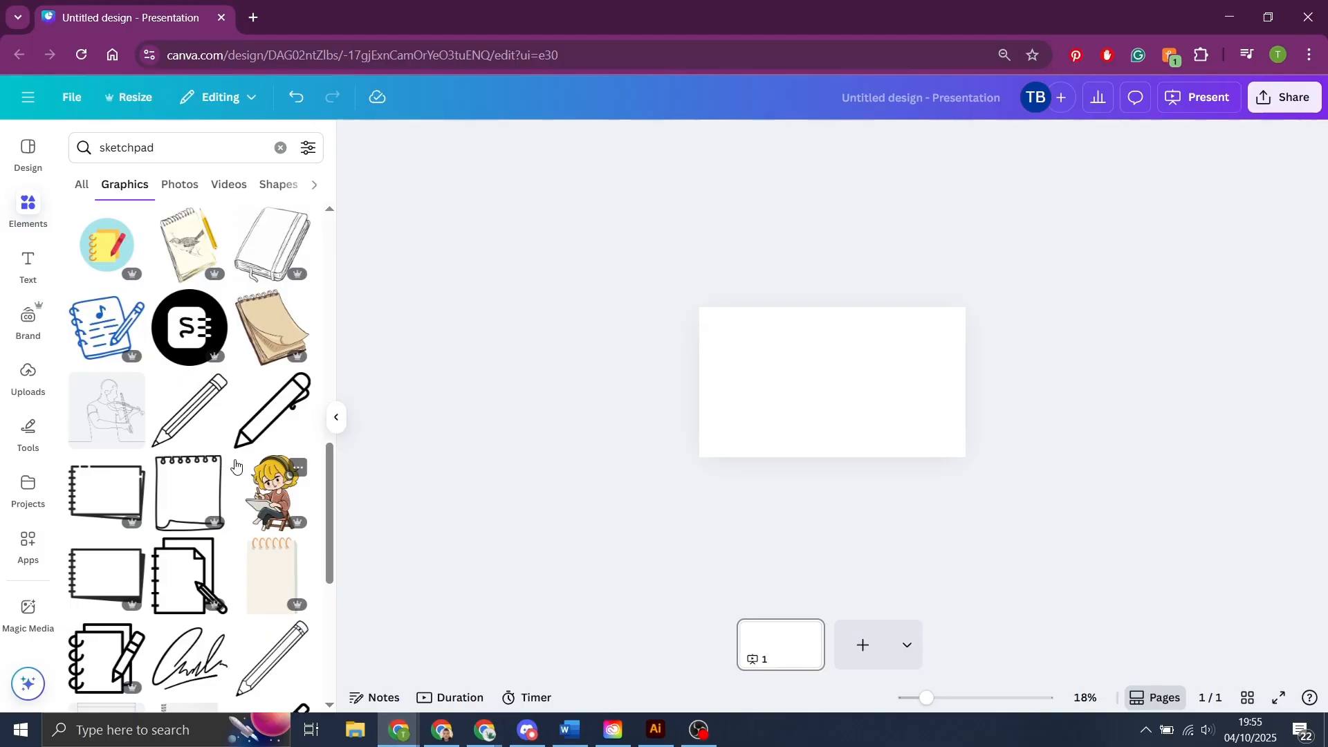
{"action": "scroll", "coordinate": [235, 465], "scroll_direction": "down", "scroll_amount": 3}
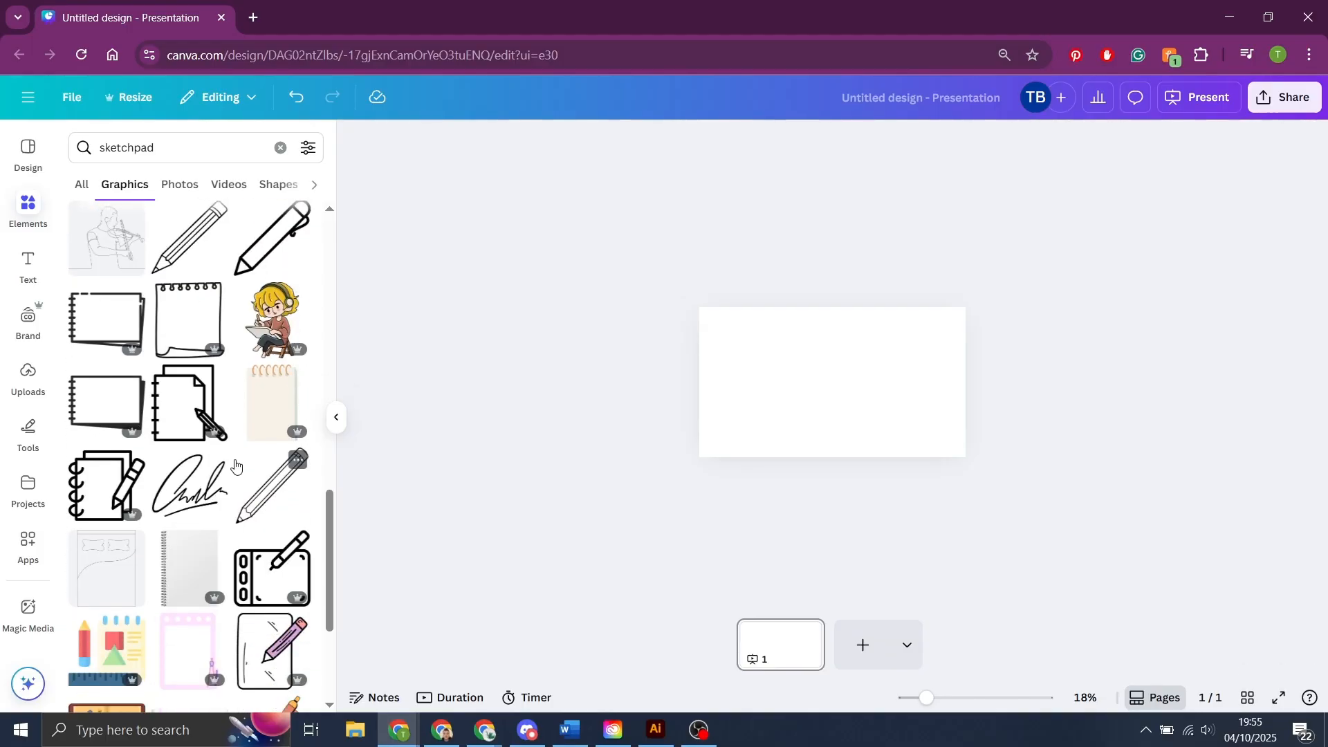
{"action": "scroll", "coordinate": [235, 465], "scroll_direction": "up", "scroll_amount": 1}
{"action": "scroll", "coordinate": [235, 464], "scroll_direction": "down", "scroll_amount": 3}
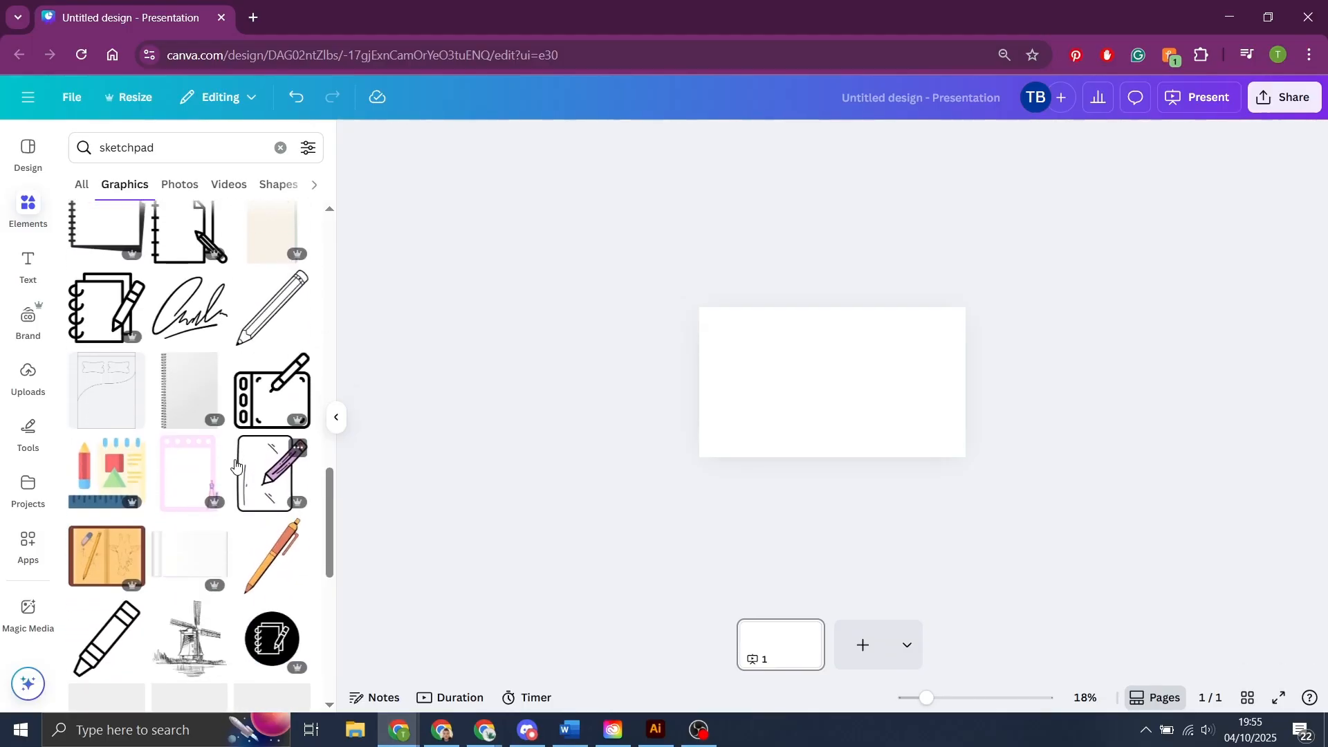
{"action": "scroll", "coordinate": [236, 465], "scroll_direction": "down", "scroll_amount": 5}
{"action": "scroll", "coordinate": [236, 465], "scroll_direction": "up", "scroll_amount": 6}
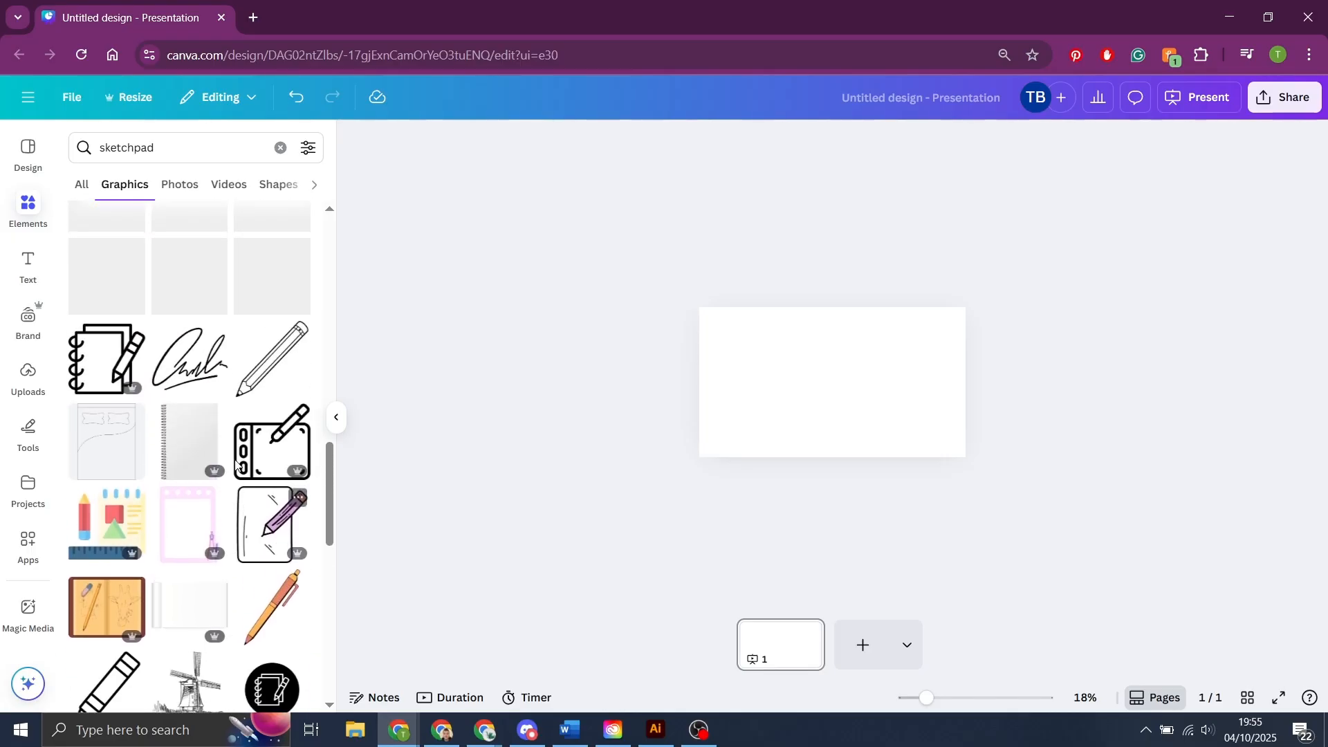
{"action": "scroll", "coordinate": [235, 465], "scroll_direction": "up", "scroll_amount": 3}
{"action": "scroll", "coordinate": [235, 465], "scroll_direction": "up", "scroll_amount": 3}
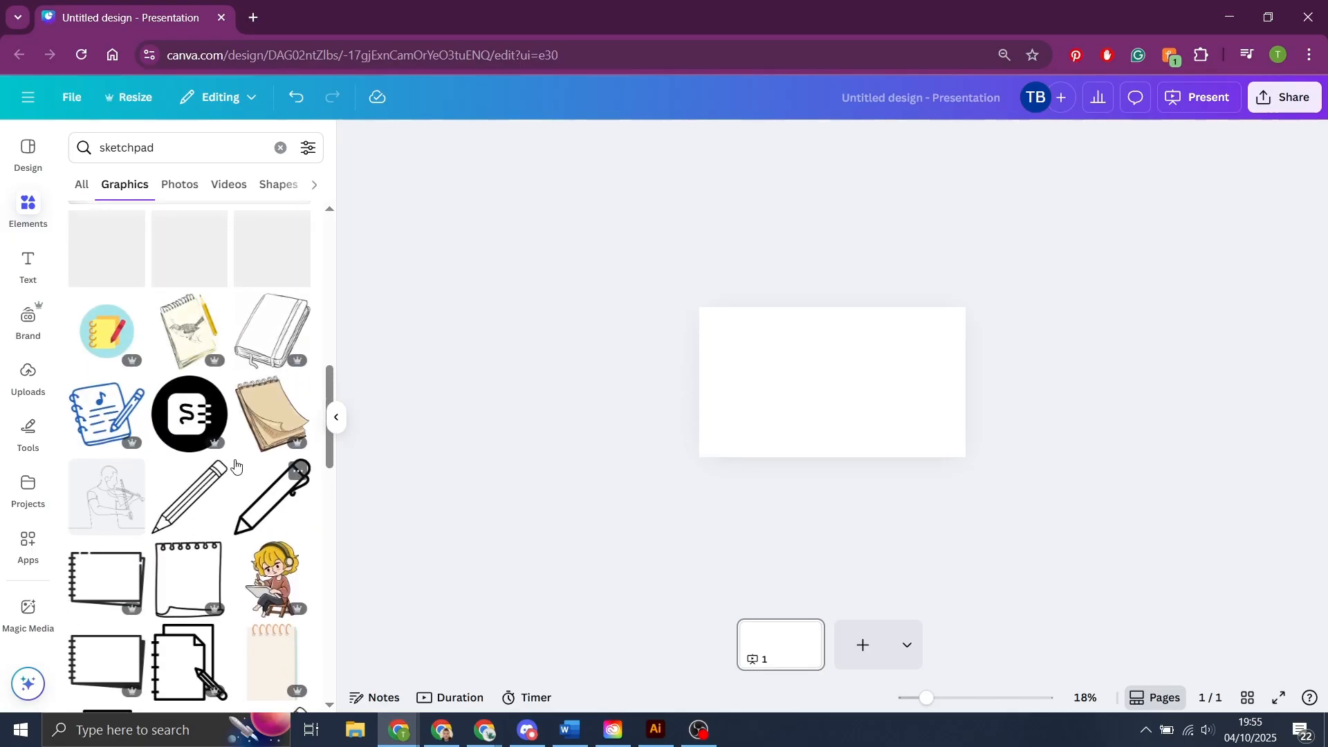
{"action": "scroll", "coordinate": [235, 464], "scroll_direction": "up", "scroll_amount": 2}
{"action": "scroll", "coordinate": [236, 465], "scroll_direction": "down", "scroll_amount": 3}
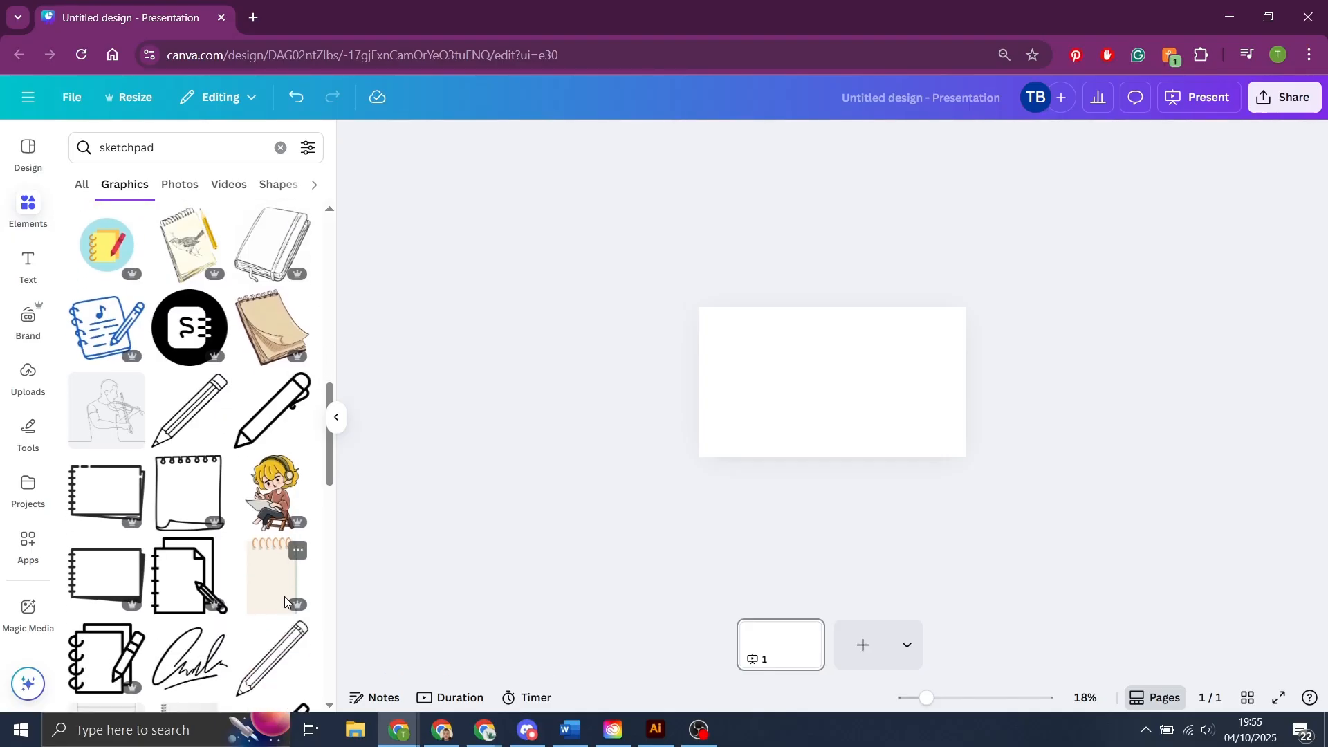
{"action": "left_click", "coordinate": [285, 597]}
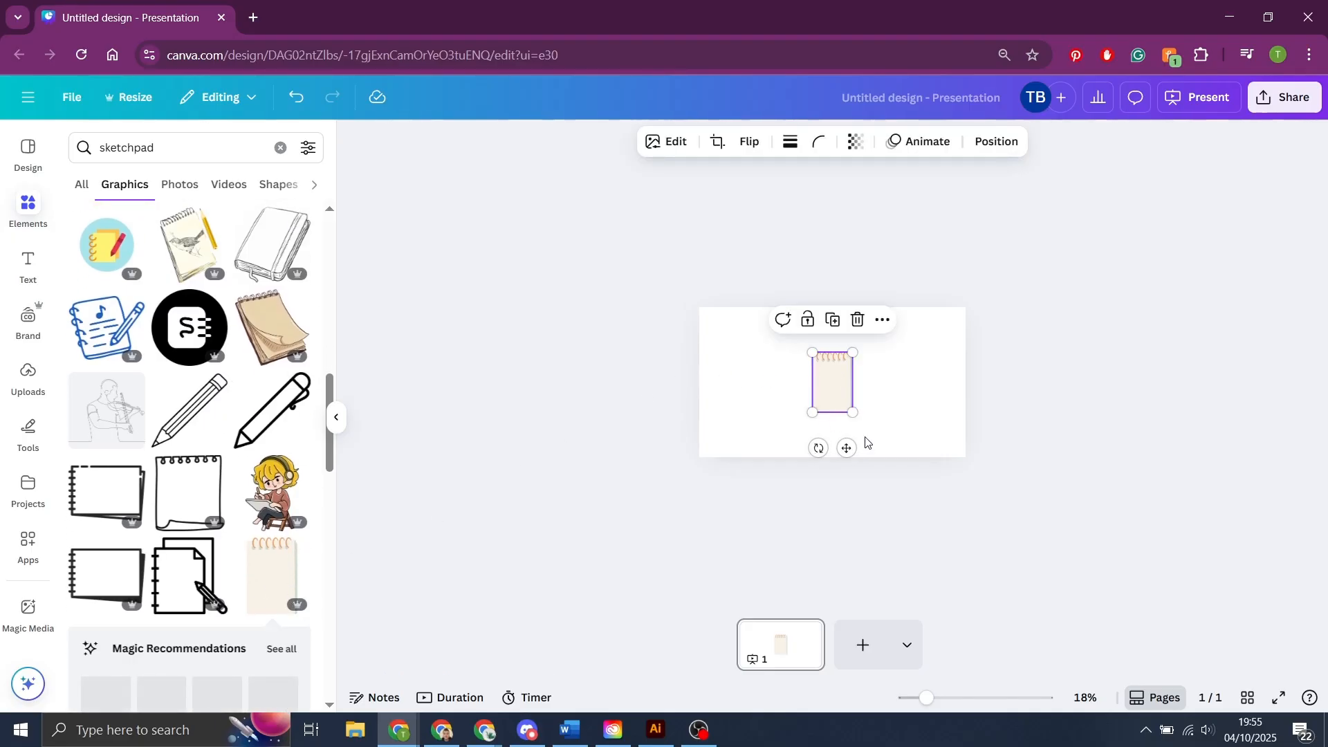
Rotate the beige notepad to landscape with its rings on the left, and enlarge it against the page's left edge to about three quarters of the page width.
{"action": "left_click_drag", "start_coordinate": [819, 449], "coordinate": [931, 397]}
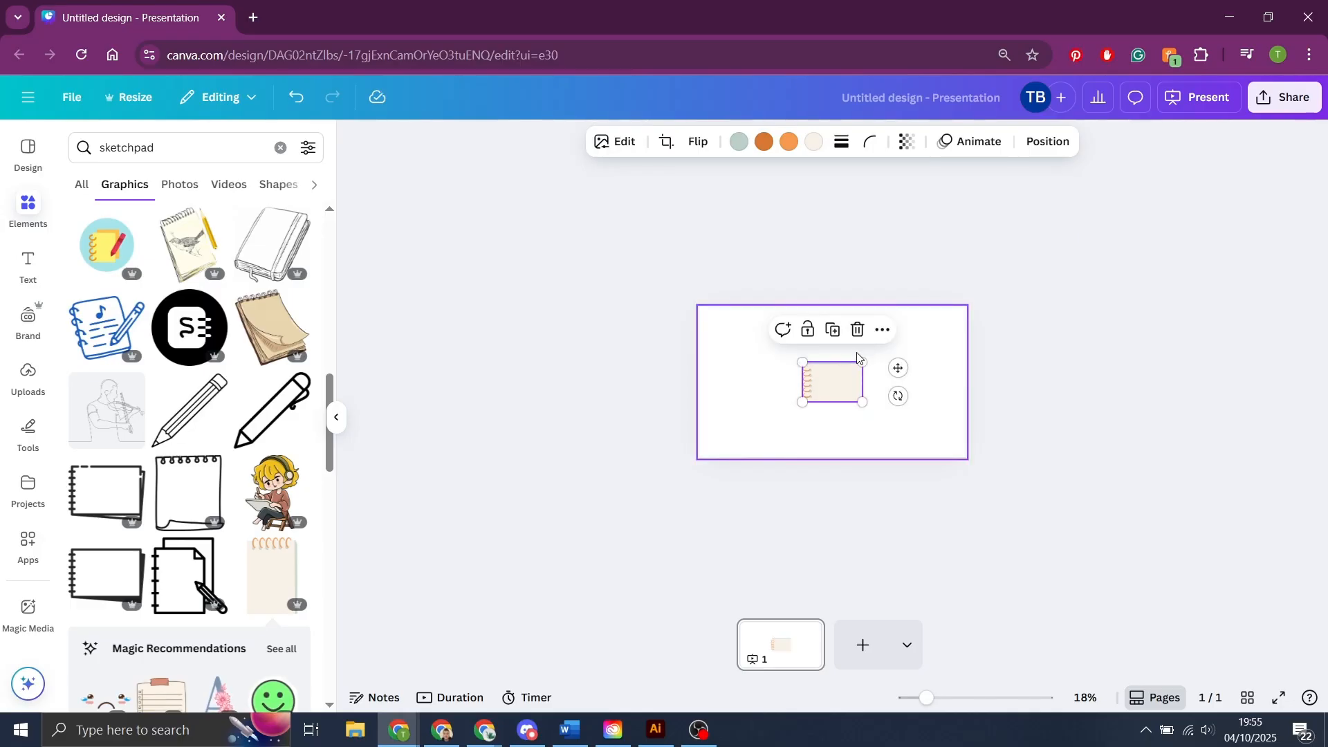
{"action": "left_click_drag", "start_coordinate": [862, 362], "coordinate": [954, 308]}
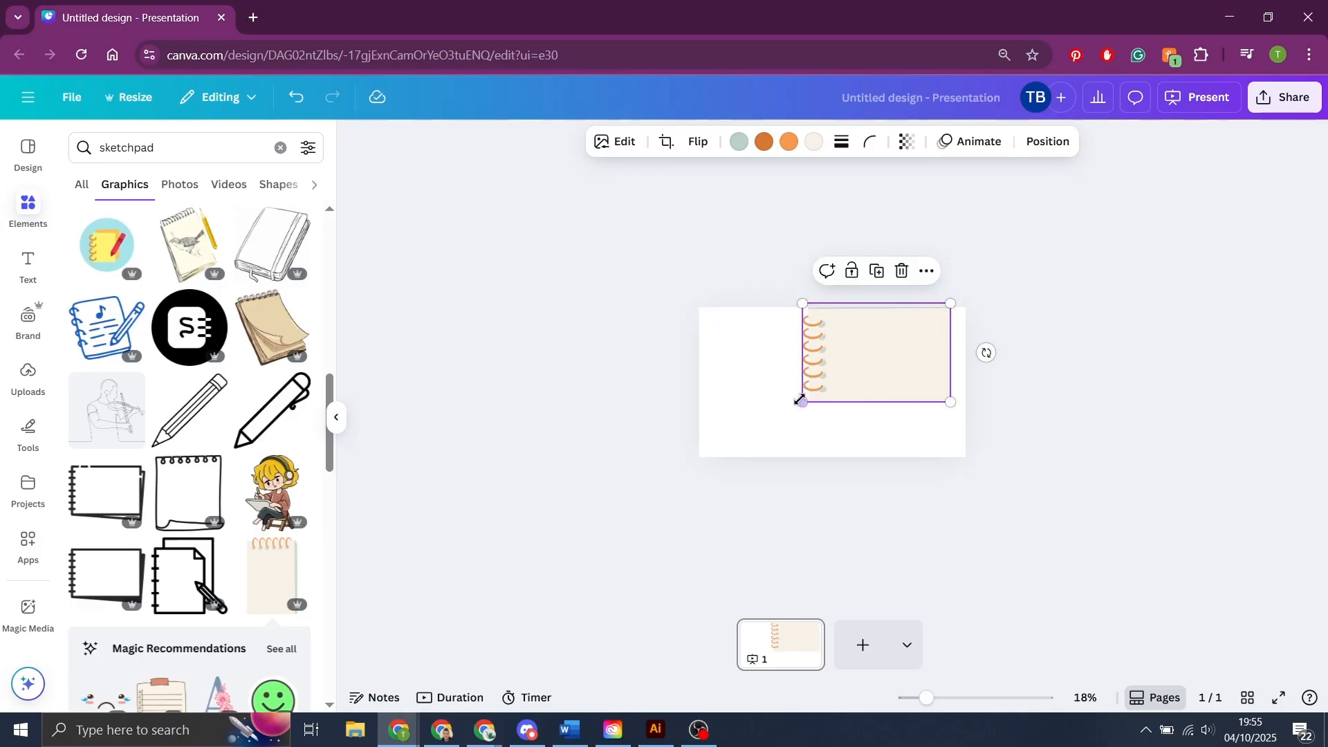
{"action": "left_click_drag", "start_coordinate": [801, 400], "coordinate": [726, 450]}
{"action": "left_click_drag", "start_coordinate": [863, 372], "coordinate": [835, 379]}
{"action": "left_click_drag", "start_coordinate": [920, 307], "coordinate": [907, 318]}
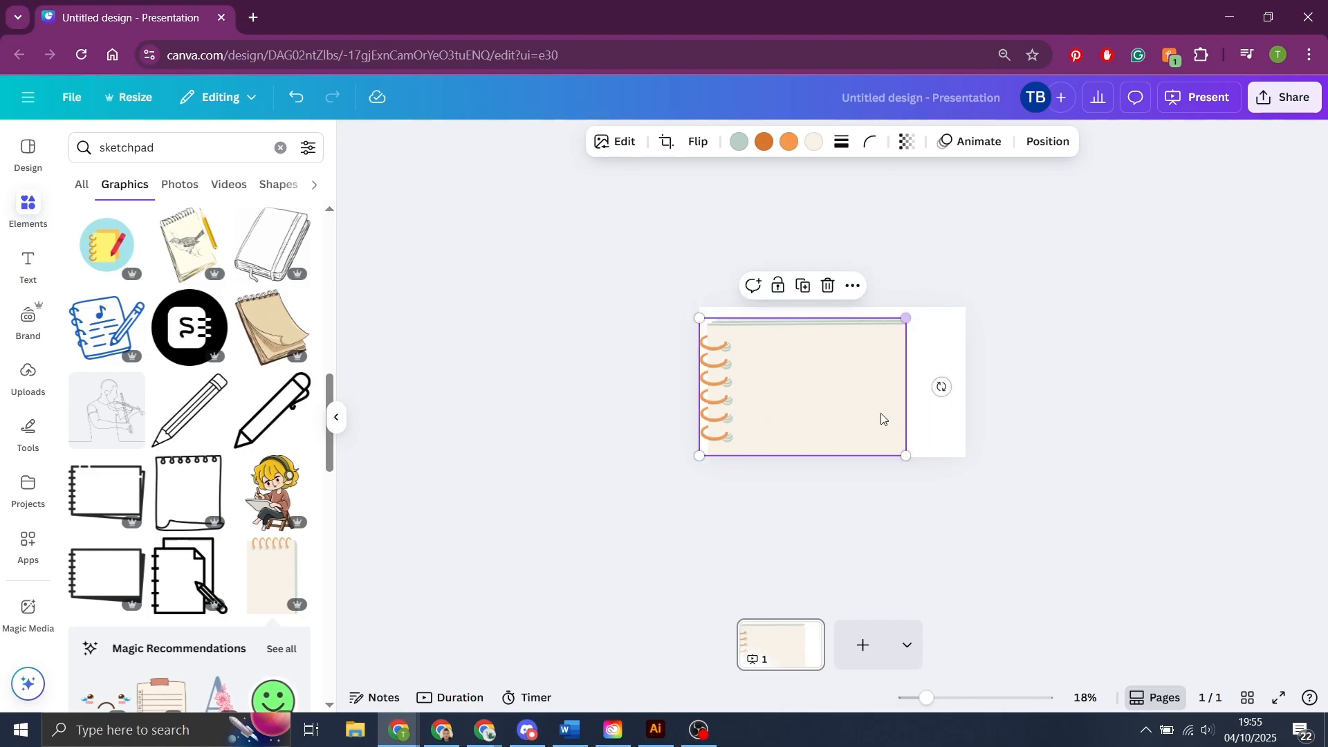
{"action": "left_click_drag", "start_coordinate": [906, 454], "coordinate": [894, 448]}
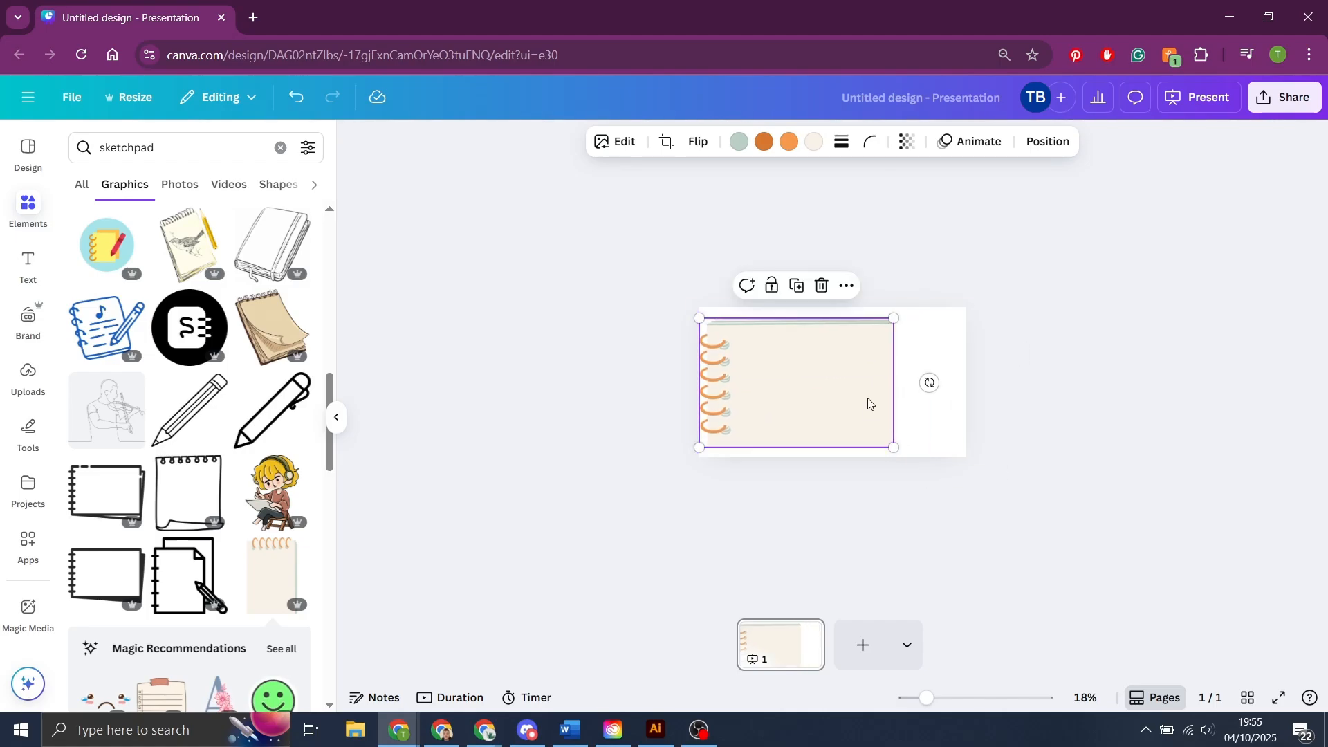
{"action": "left_click_drag", "start_coordinate": [871, 404], "coordinate": [869, 396]}
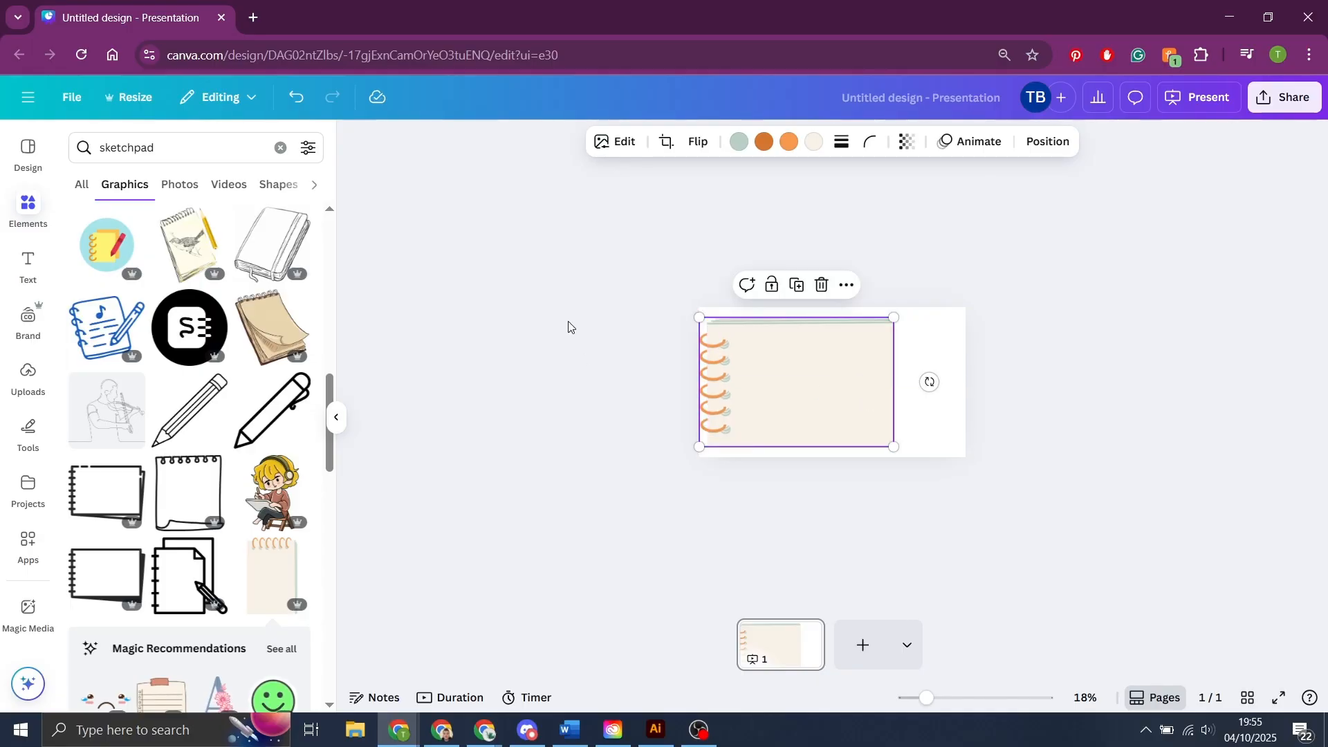
{"action": "left_click", "coordinate": [541, 288]}
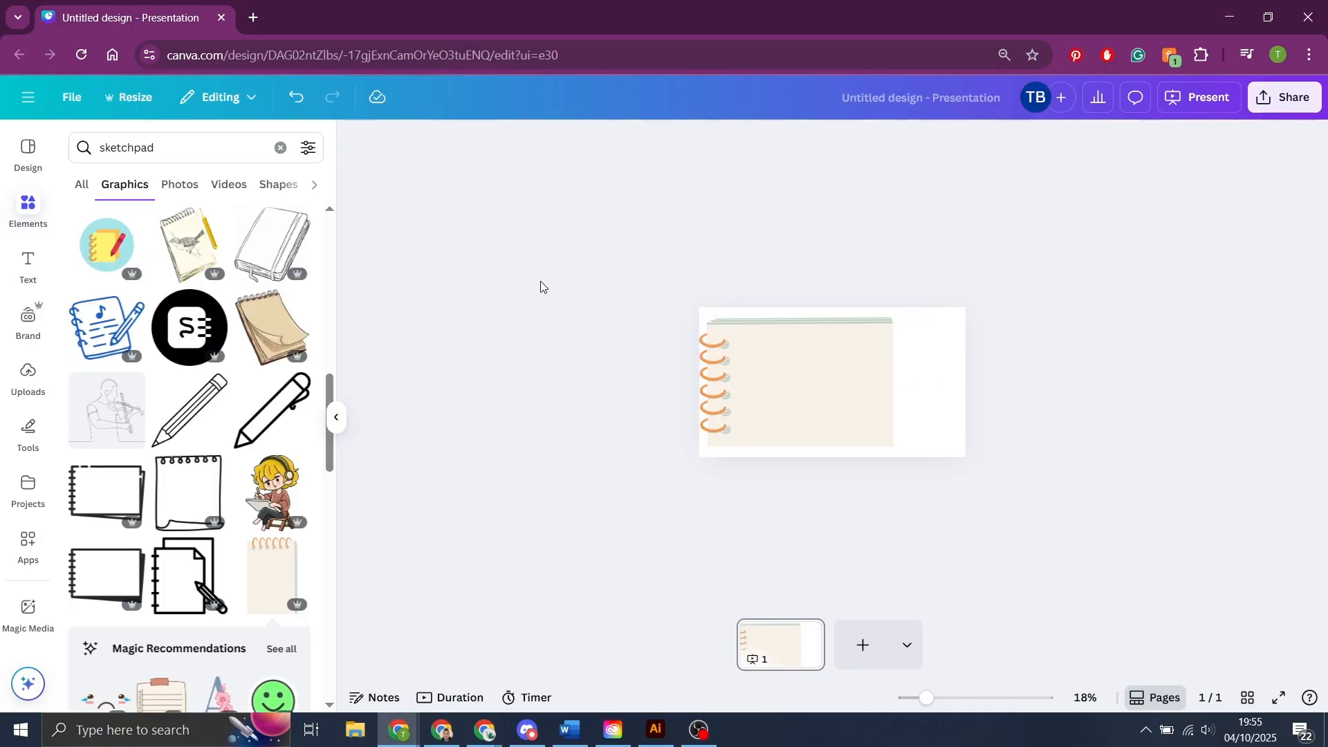
Change the page background to a custom solid teal, trying the document's beige and orange first.
{"action": "left_click", "coordinate": [163, 148]}
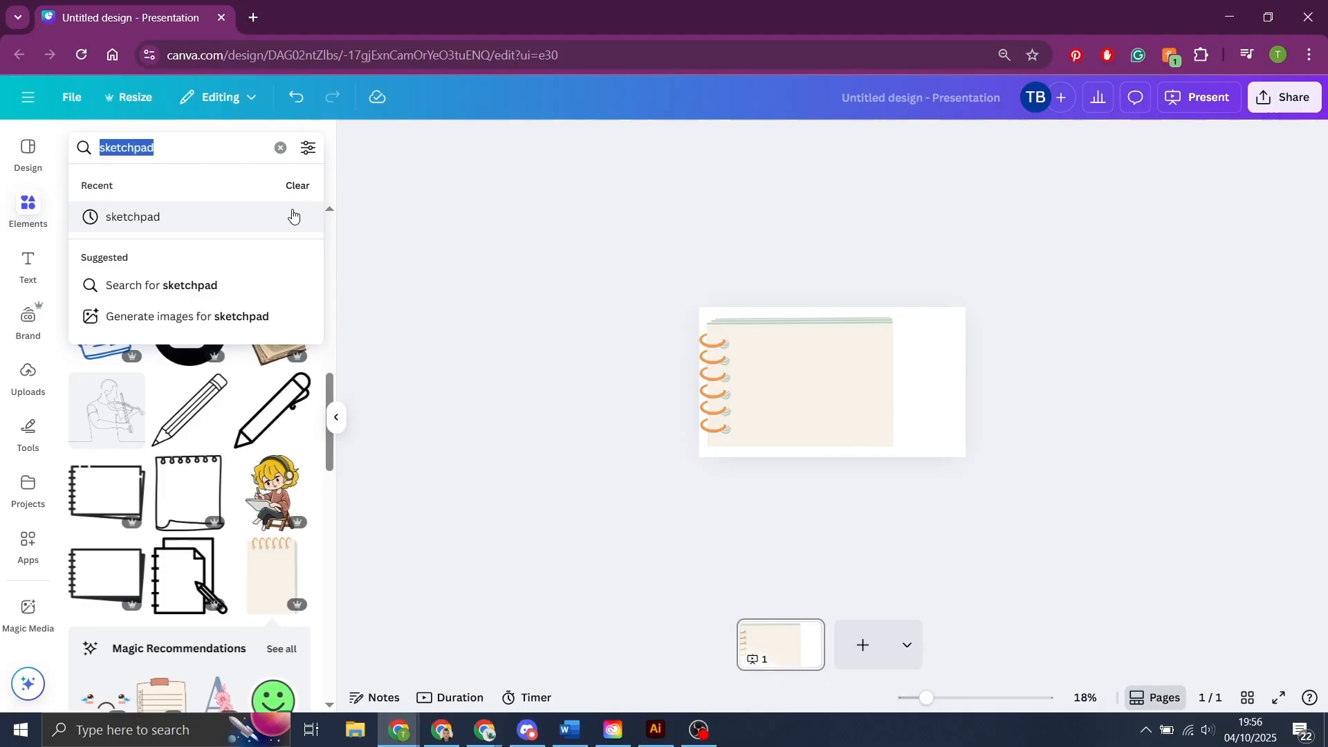
{"action": "left_click", "coordinate": [573, 290]}
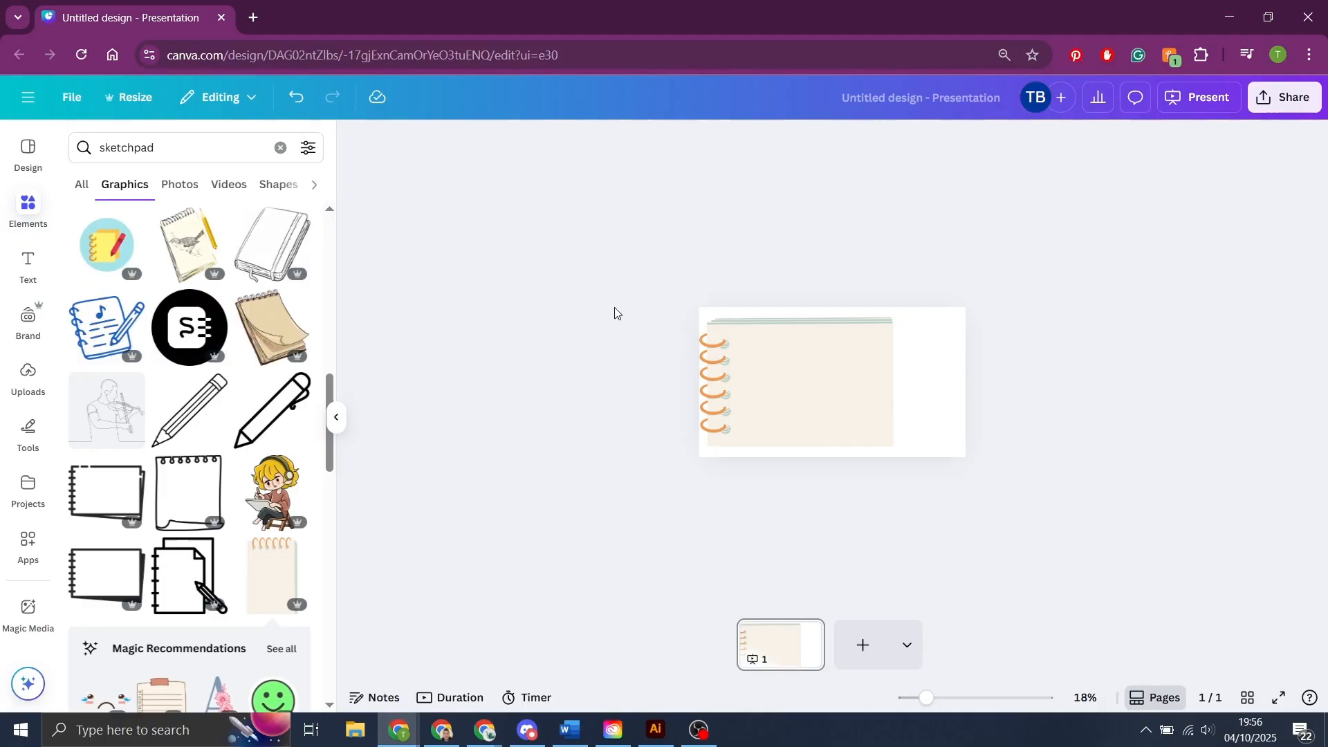
{"action": "left_click", "coordinate": [919, 335]}
{"action": "left_click", "coordinate": [768, 140]}
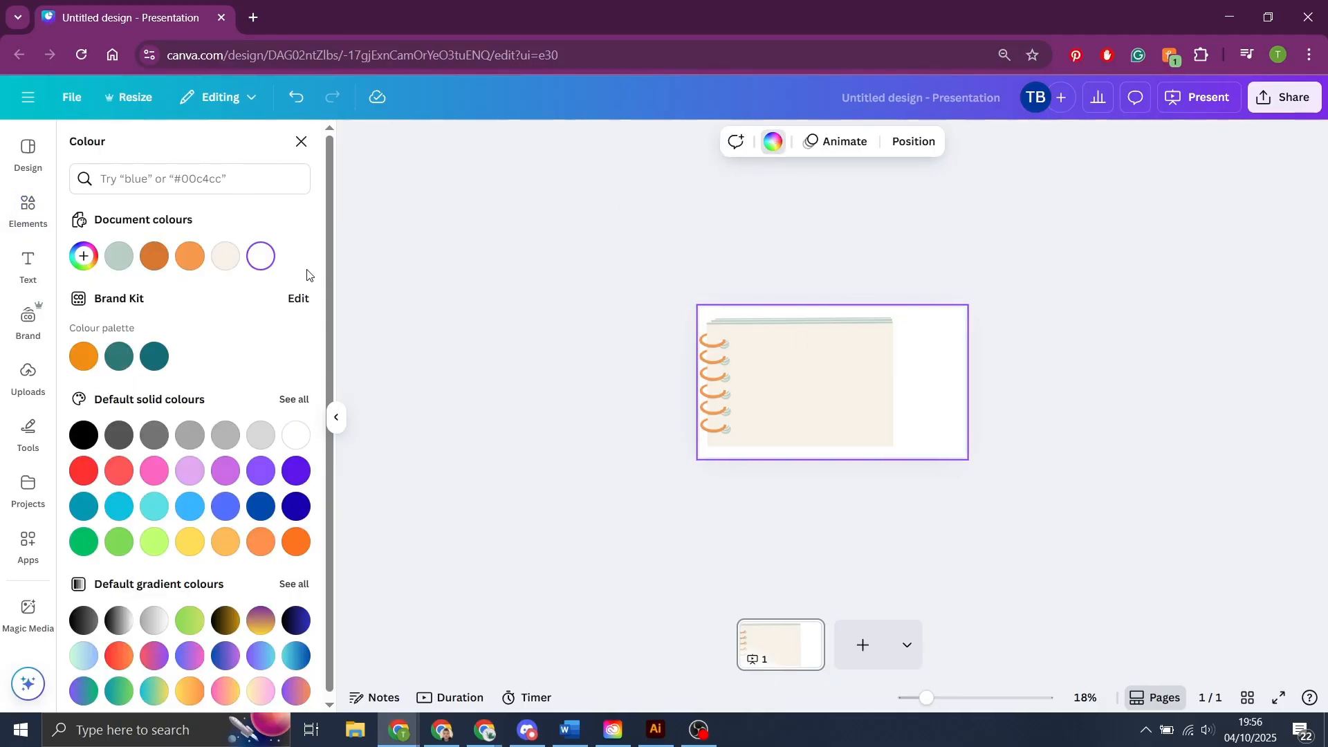
{"action": "left_click", "coordinate": [222, 261]}
{"action": "left_click", "coordinate": [188, 257]}
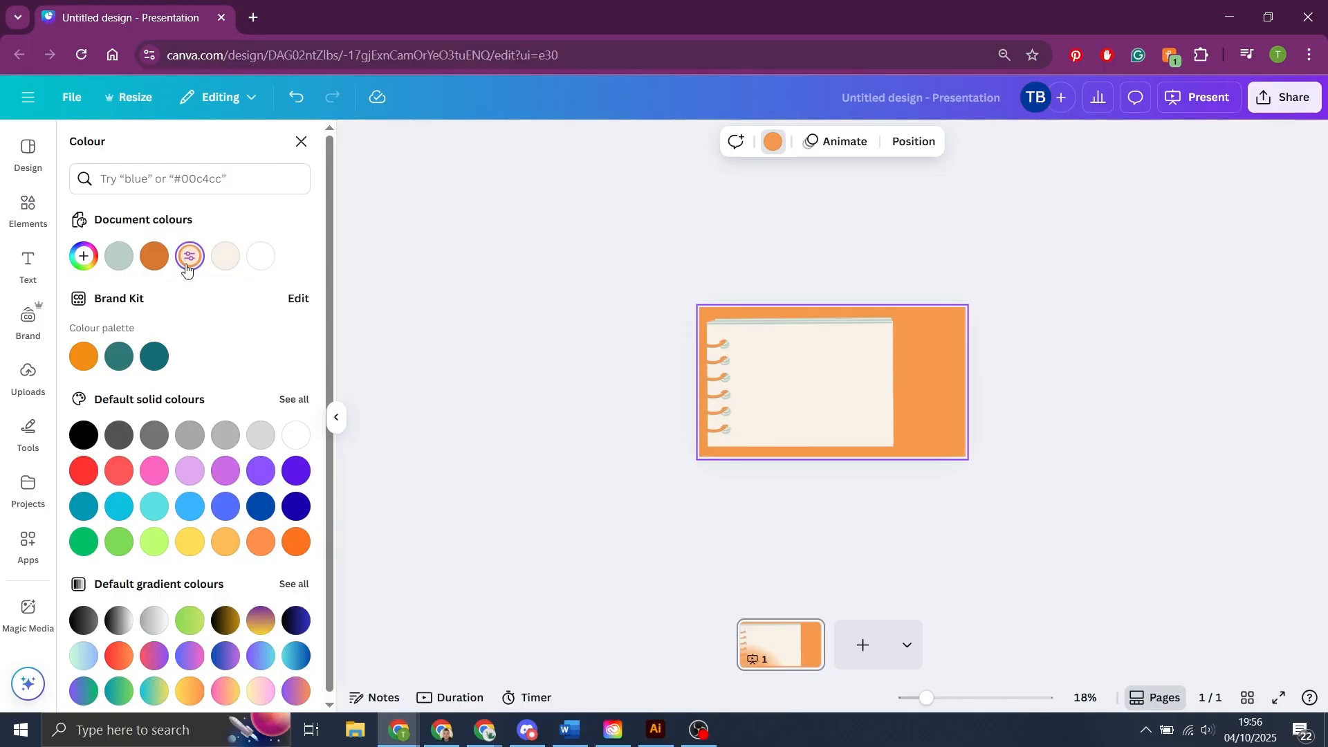
{"action": "left_click", "coordinate": [83, 256]}
{"action": "left_click_drag", "start_coordinate": [173, 430], "coordinate": [193, 434]}
{"action": "left_click_drag", "start_coordinate": [214, 365], "coordinate": [299, 359]}
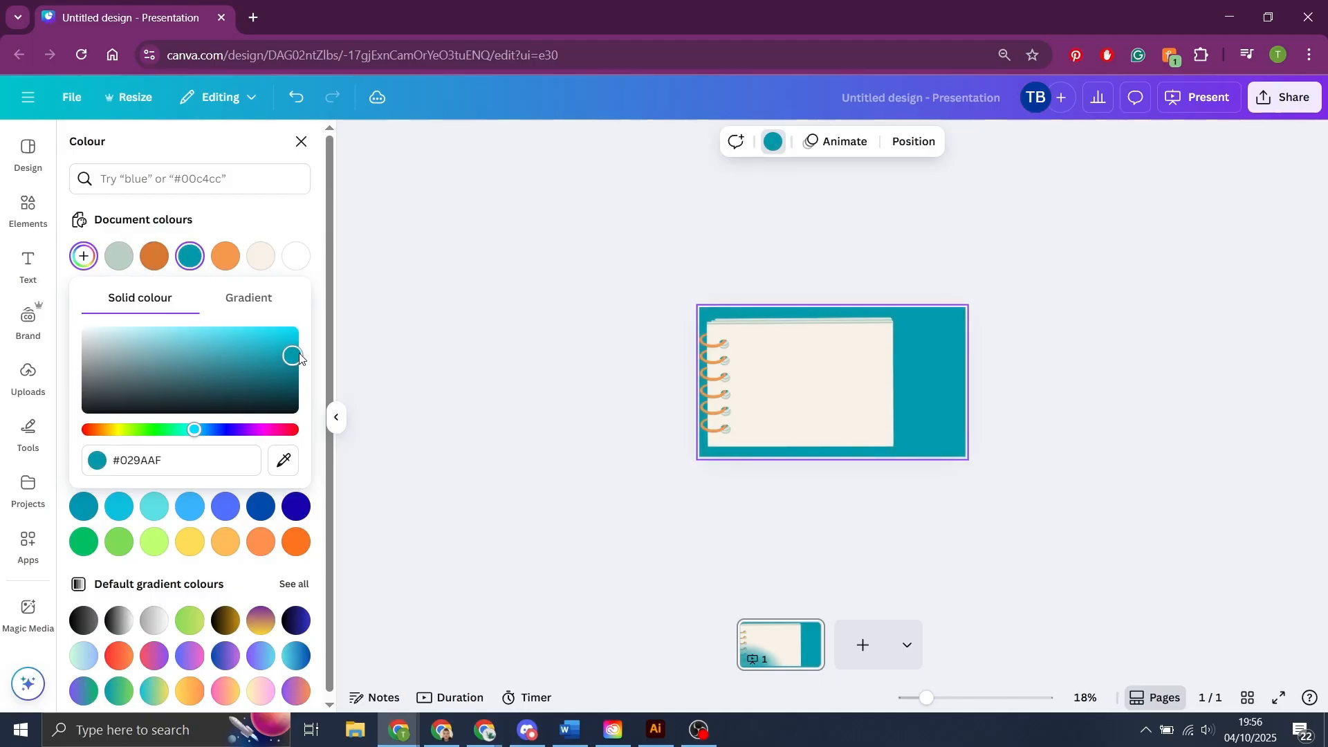
{"action": "left_click", "coordinate": [623, 355]}
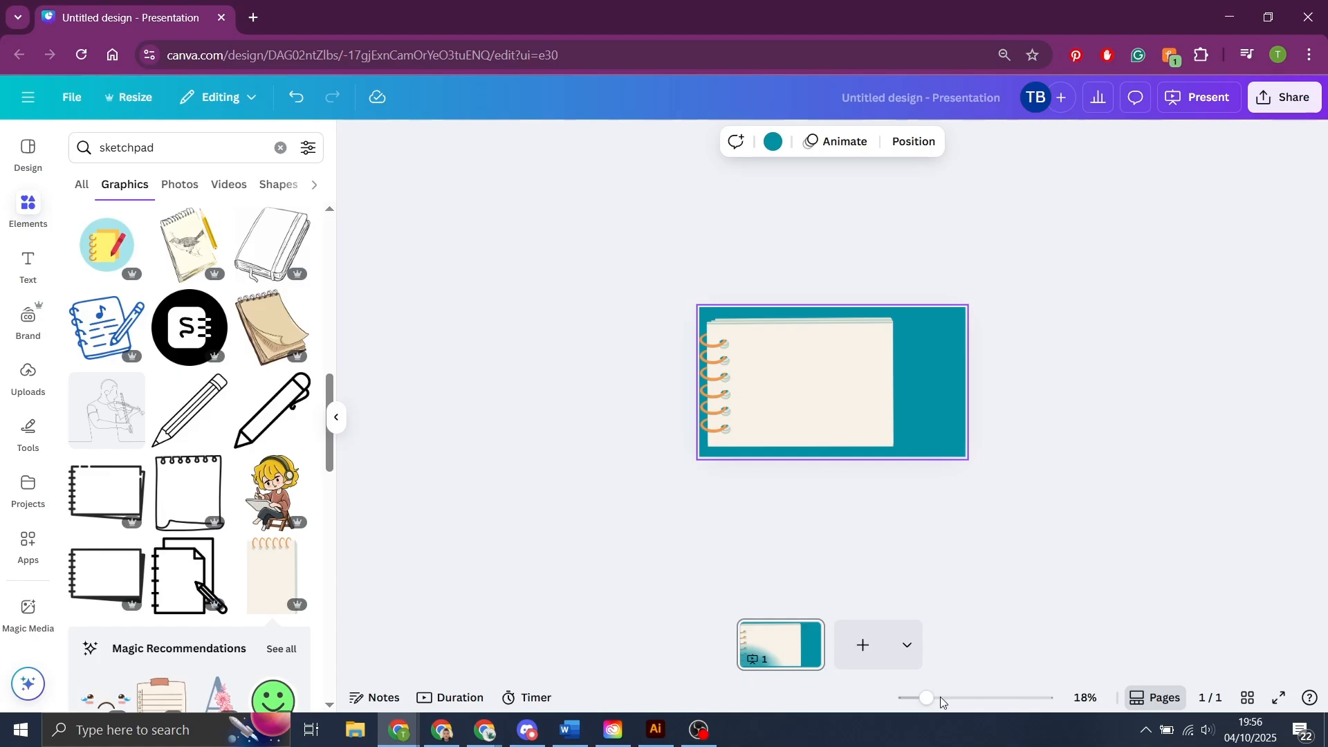
Nudge the notepad slightly inward from the page's left edge and up, leaving a wider teal strip beneath it.
{"action": "left_click", "coordinate": [941, 697]}
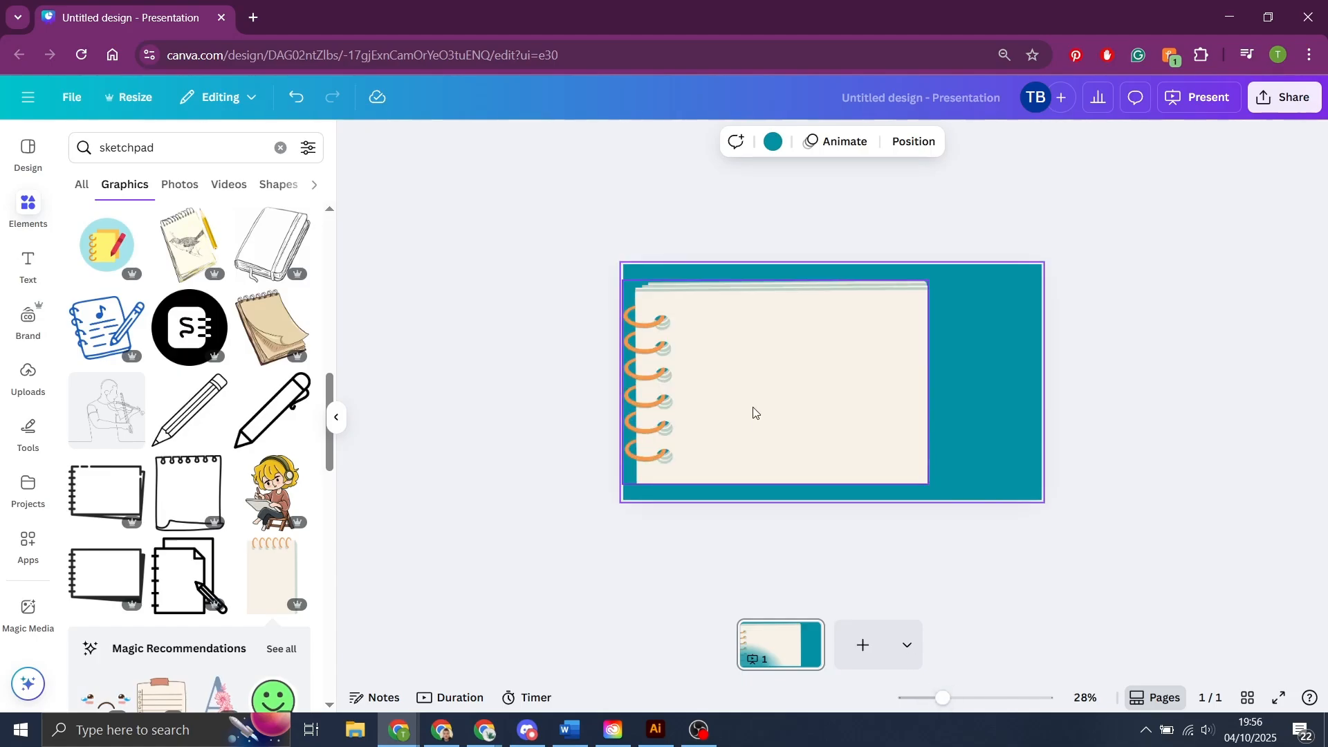
{"action": "left_click", "coordinate": [752, 365]}
{"action": "left_click_drag", "start_coordinate": [753, 359], "coordinate": [757, 360]}
{"action": "left_click_drag", "start_coordinate": [943, 697], "coordinate": [953, 698]}
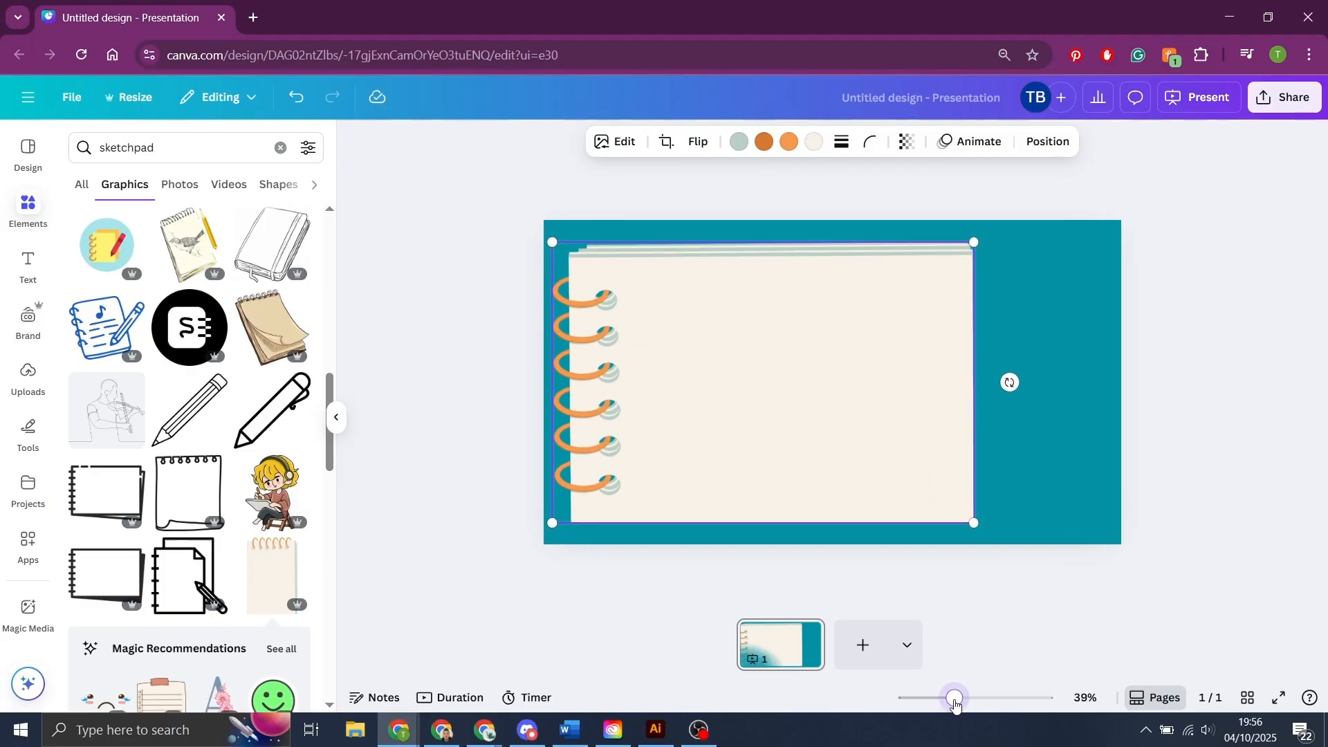
{"action": "left_click", "coordinate": [563, 553]}
{"action": "left_click_drag", "start_coordinate": [802, 391], "coordinate": [801, 381]}
{"action": "left_click", "coordinate": [328, 356]}
{"action": "left_click", "coordinate": [374, 333]}
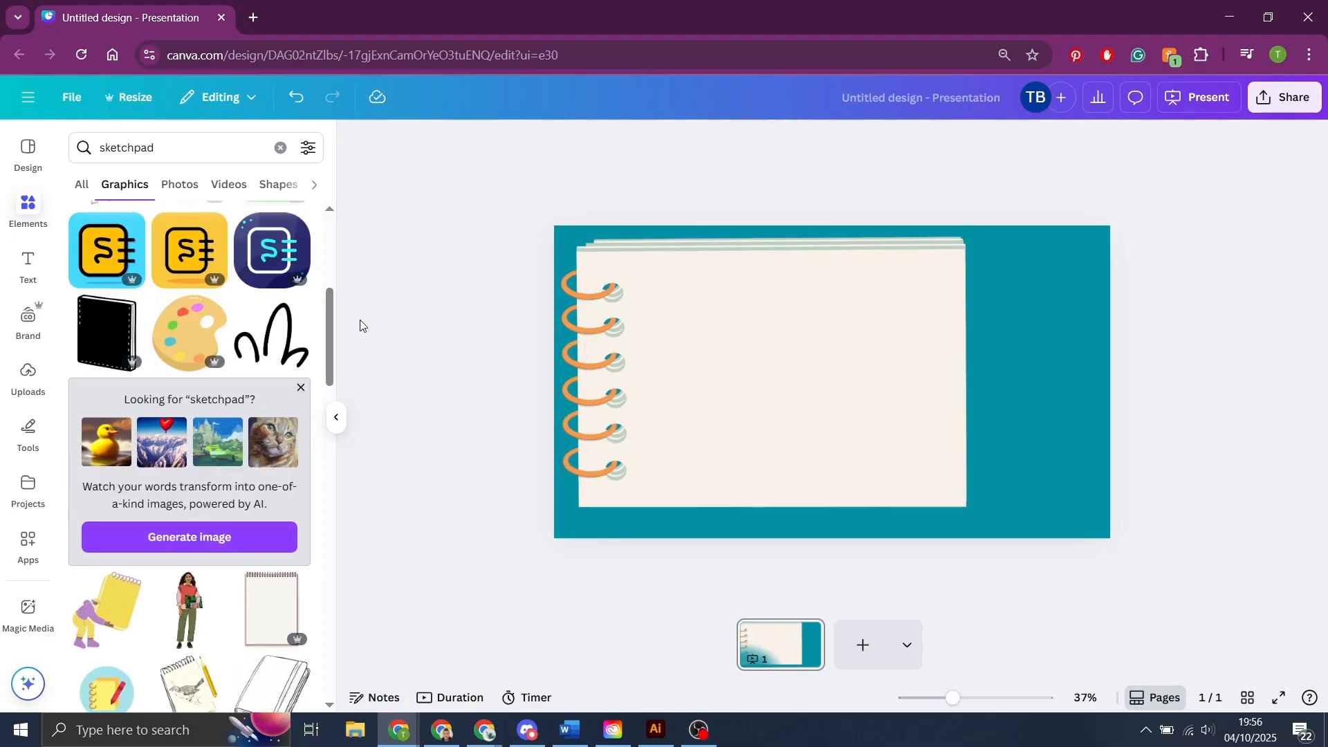
Search the graphics for a paintbrush and add the blue-handled brush with the dark red tip to the page.
{"action": "left_click", "coordinate": [216, 147]}
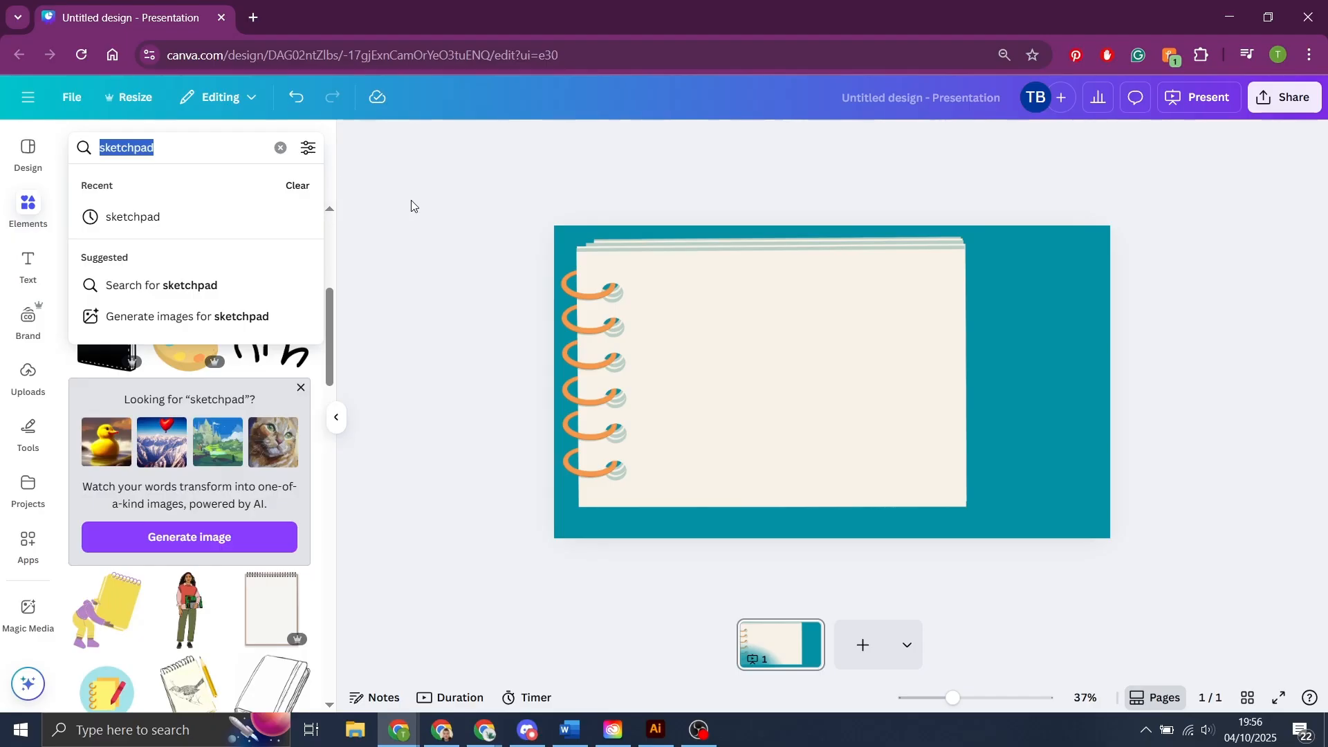
{"action": "type", "text": "Paintbridh"}
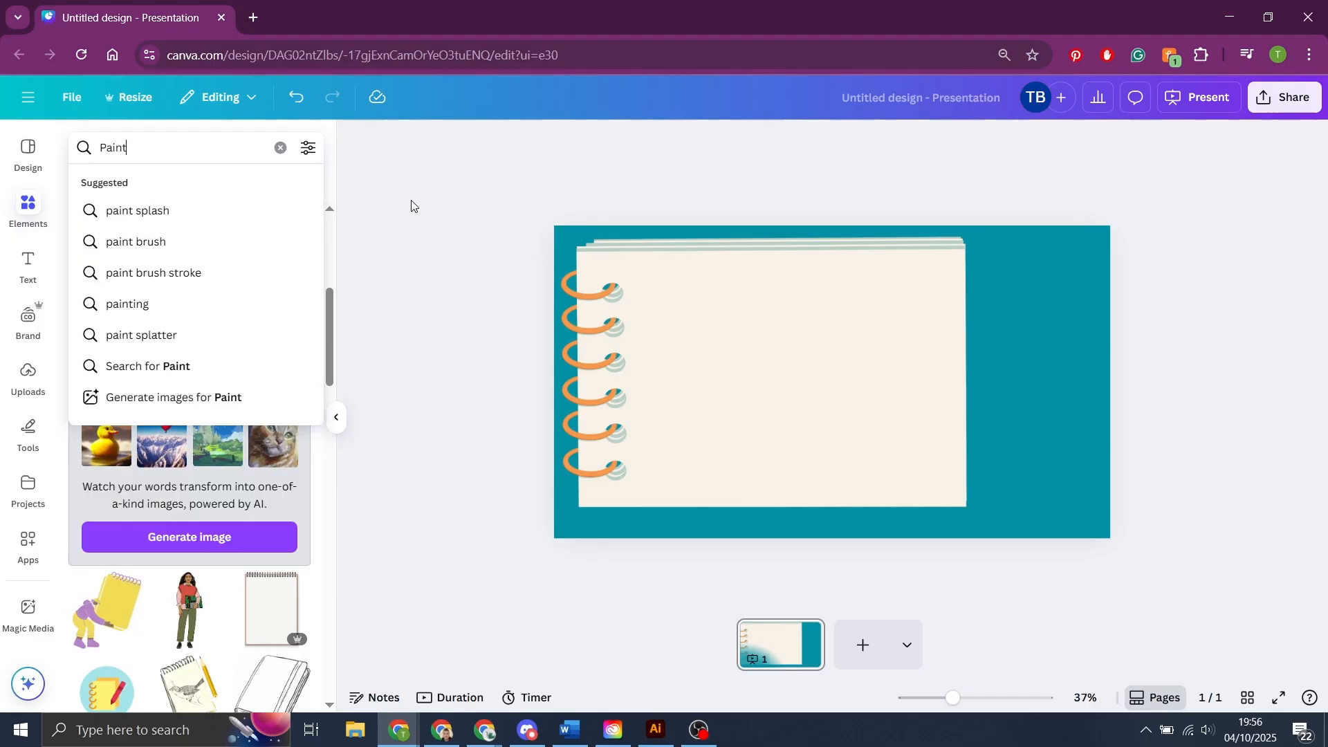
{"action": "key", "text": "Return"}
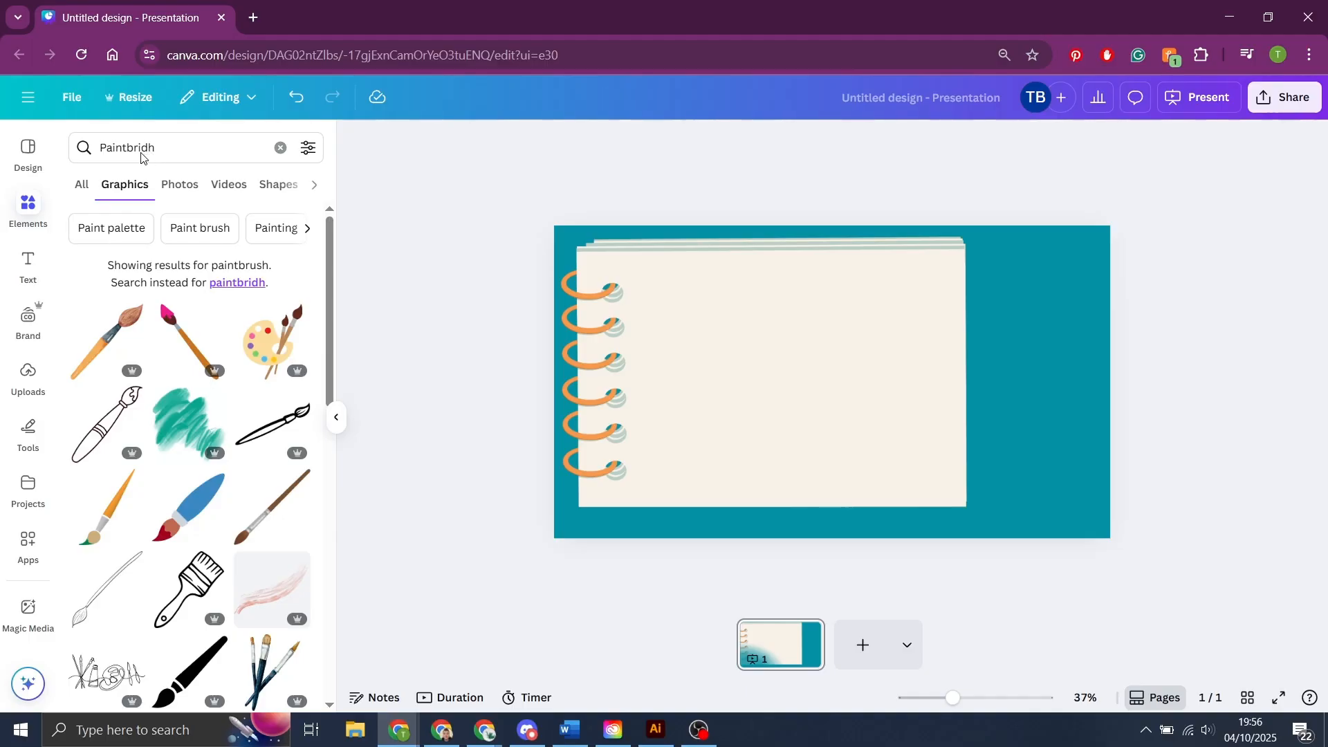
{"action": "left_click", "coordinate": [200, 504]}
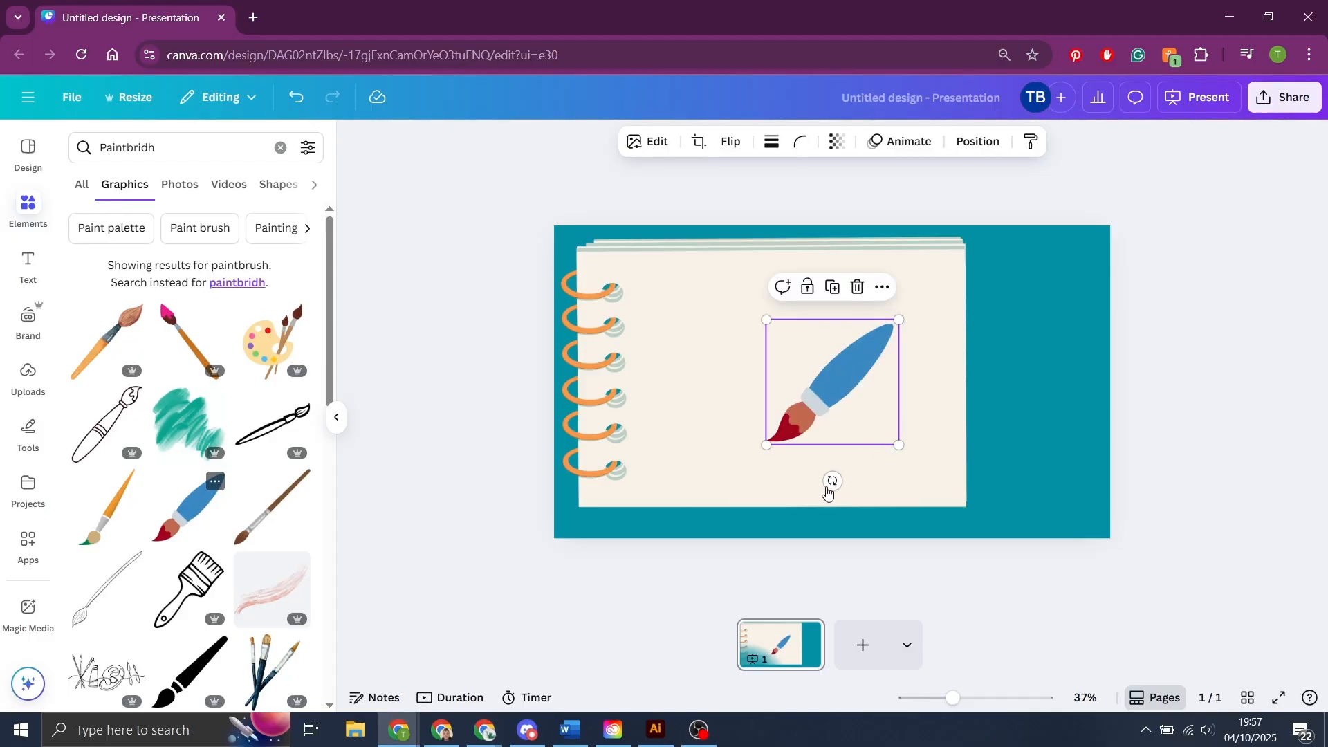
Rotate the paintbrush to horizontal with its tip facing left, shrink it, and place it at the notepad's bottom-left corner.
{"action": "left_click_drag", "start_coordinate": [832, 480], "coordinate": [754, 459]}
{"action": "mouse_move", "coordinate": [813, 395]}
{"action": "left_mouse_down"}
{"action": "mouse_move", "coordinate": [678, 541]}
{"action": "mouse_move", "coordinate": [649, 539]}
{"action": "left_mouse_up"}
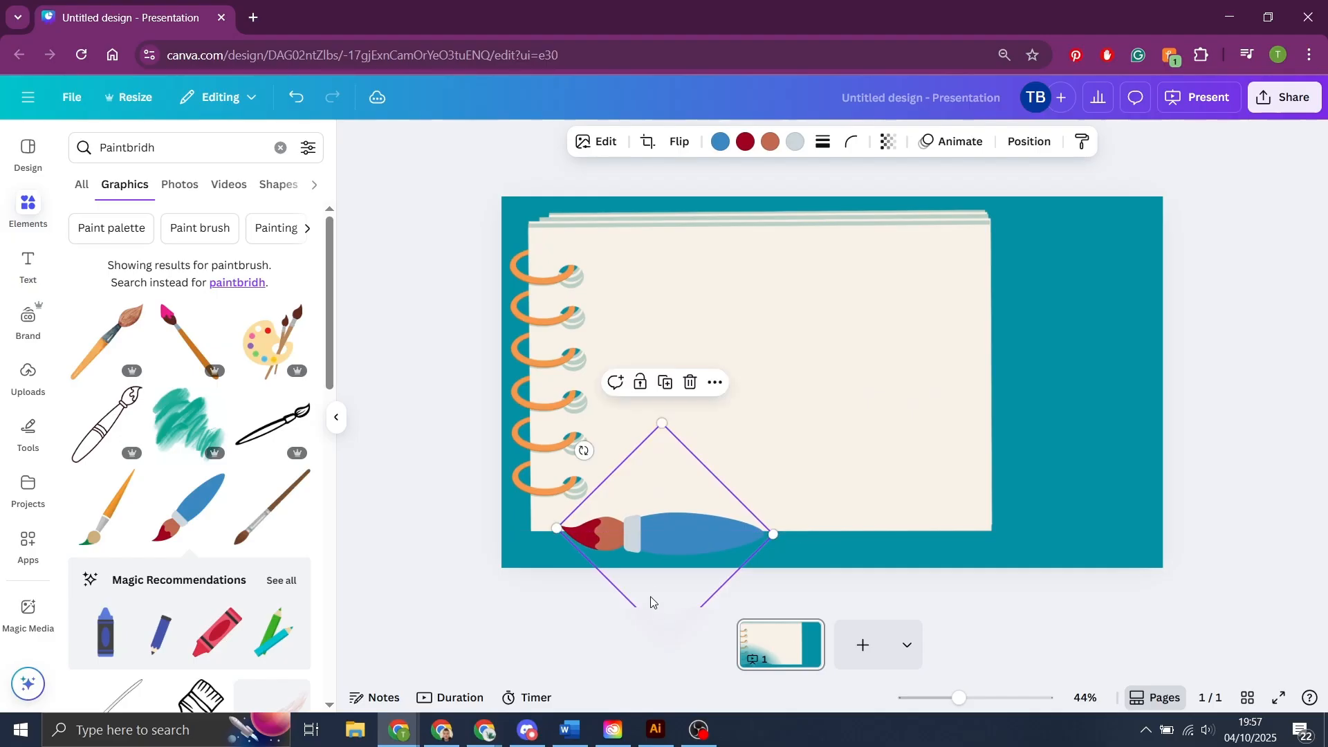
{"action": "left_click_drag", "start_coordinate": [662, 424], "coordinate": [667, 472]}
{"action": "mouse_move", "coordinate": [675, 559]}
{"action": "left_mouse_down"}
{"action": "mouse_move", "coordinate": [654, 511]}
{"action": "mouse_move", "coordinate": [630, 533]}
{"action": "left_mouse_up"}
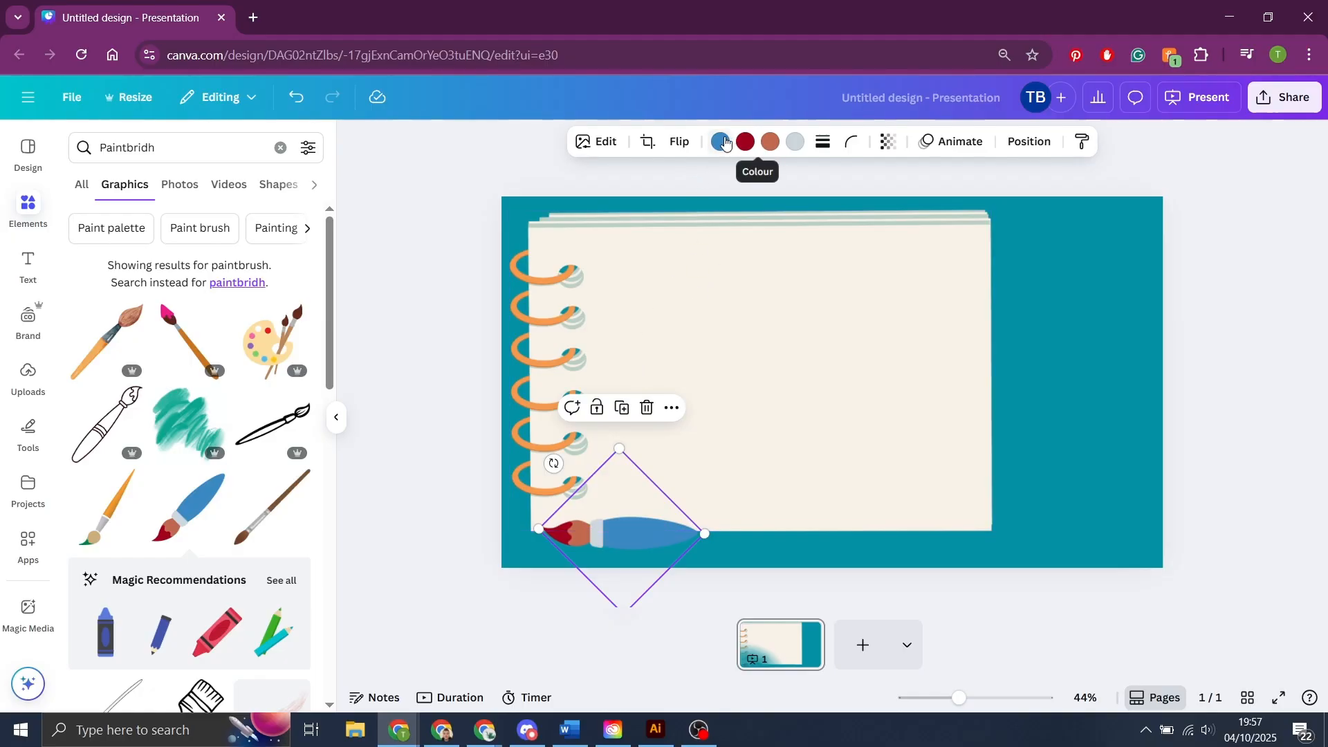
Duplicate the paintbrush end to end along the notepad's bottom edge, and recolour the copy with a yellow tip and red handle.
{"action": "left_click", "coordinate": [628, 416]}
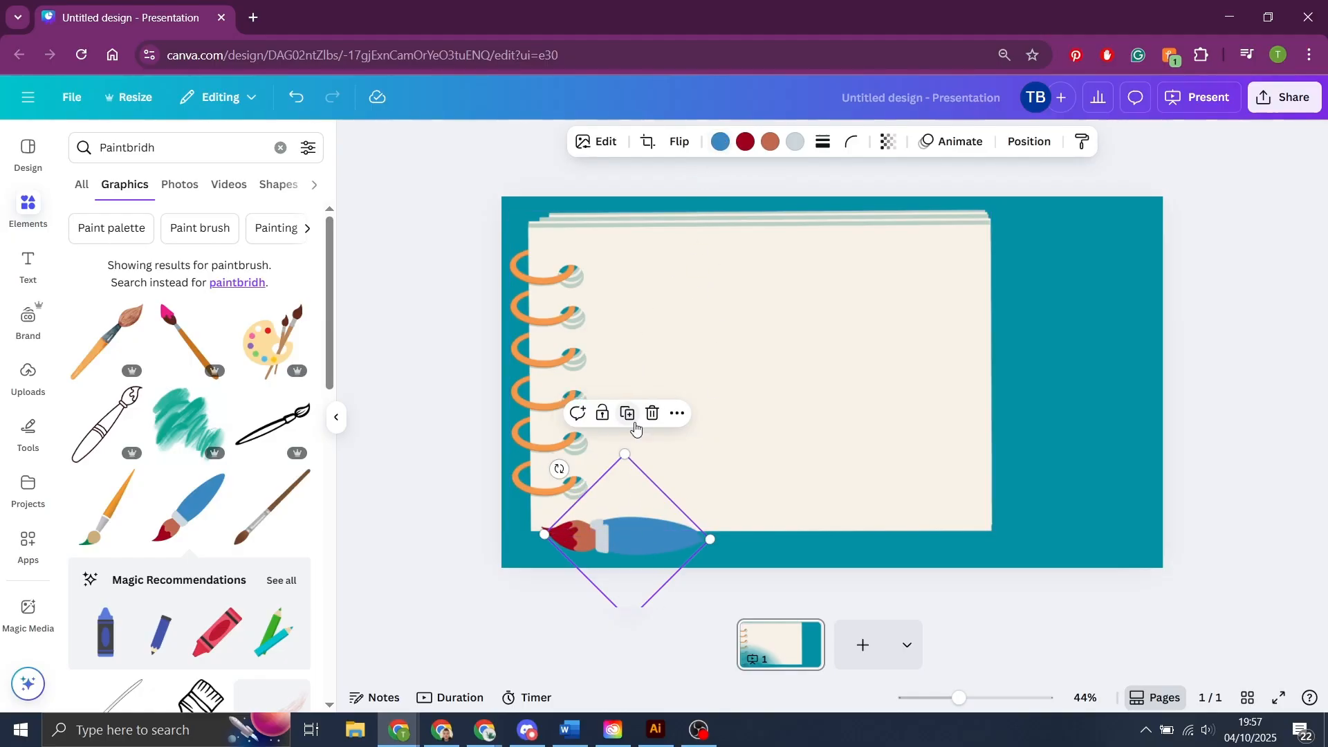
{"action": "mouse_move", "coordinate": [646, 543]}
{"action": "left_mouse_down"}
{"action": "mouse_move", "coordinate": [812, 528]}
{"action": "mouse_move", "coordinate": [802, 538]}
{"action": "left_mouse_up"}
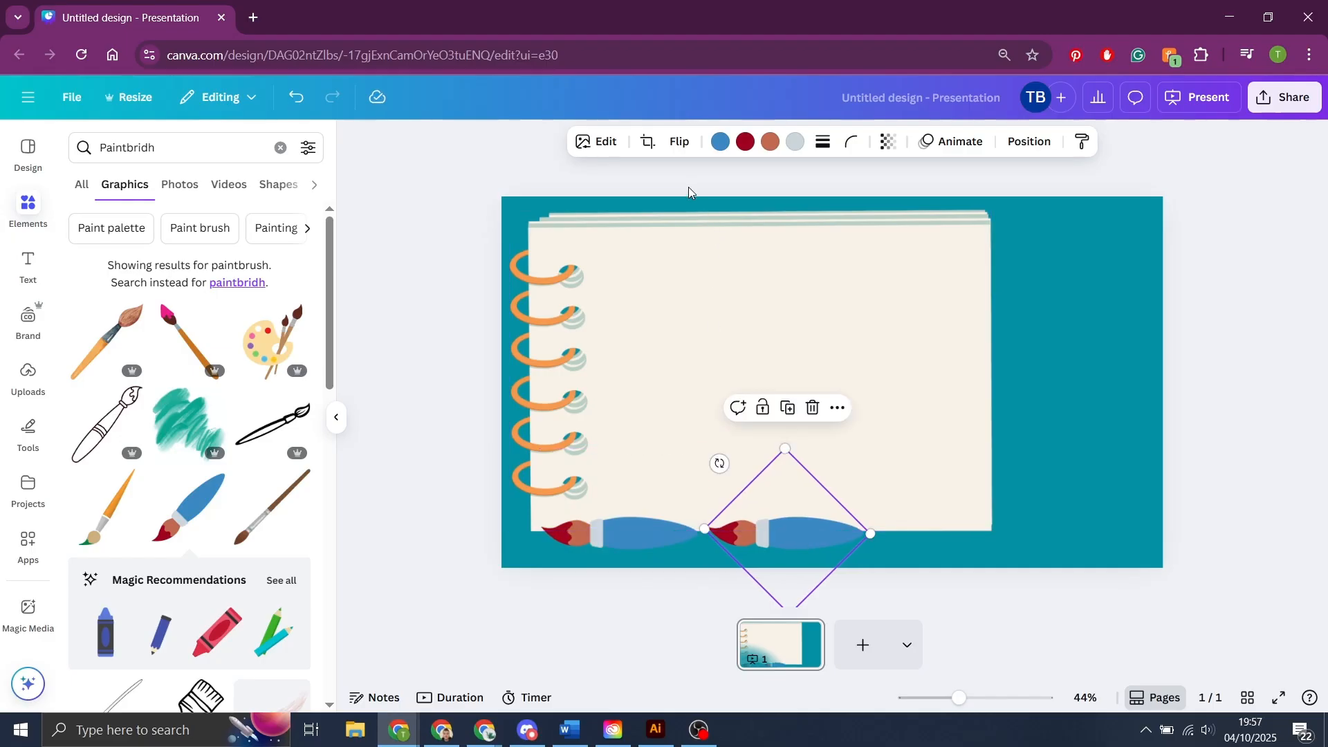
{"action": "left_click", "coordinate": [745, 144]}
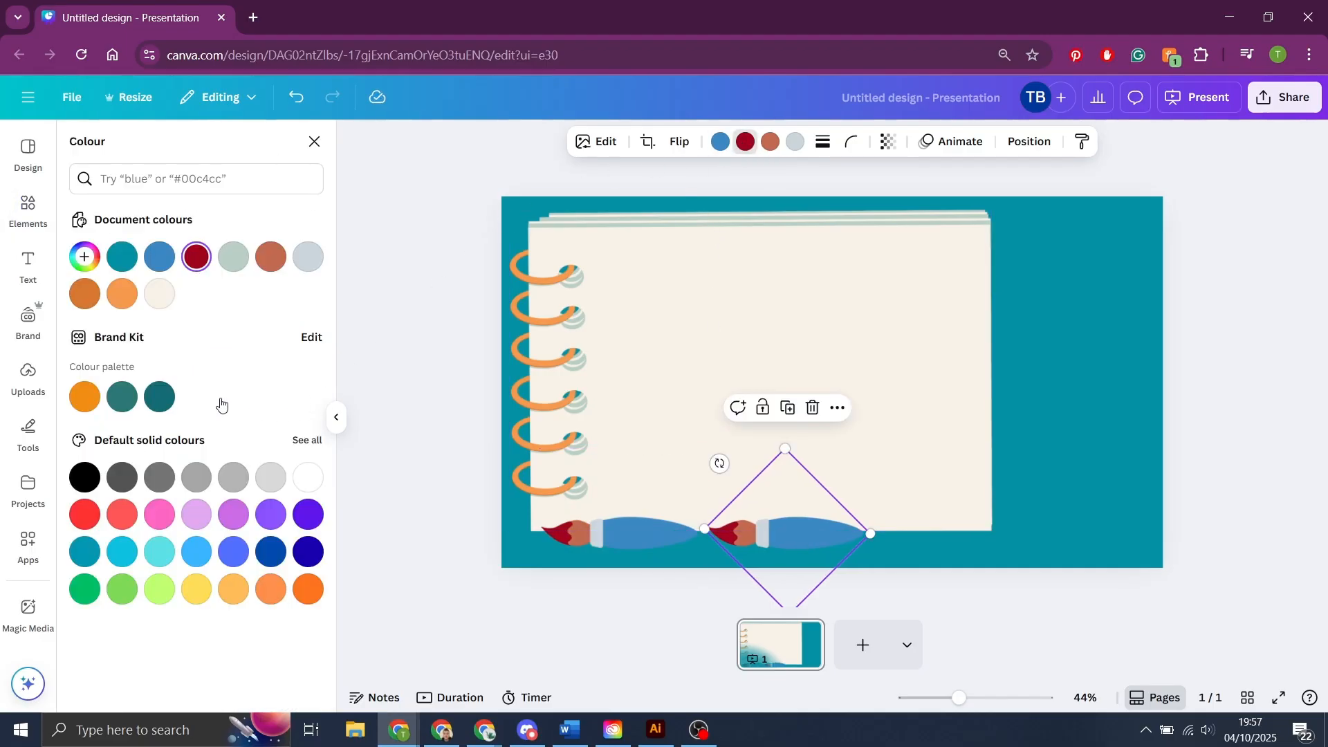
{"action": "left_click", "coordinate": [205, 598]}
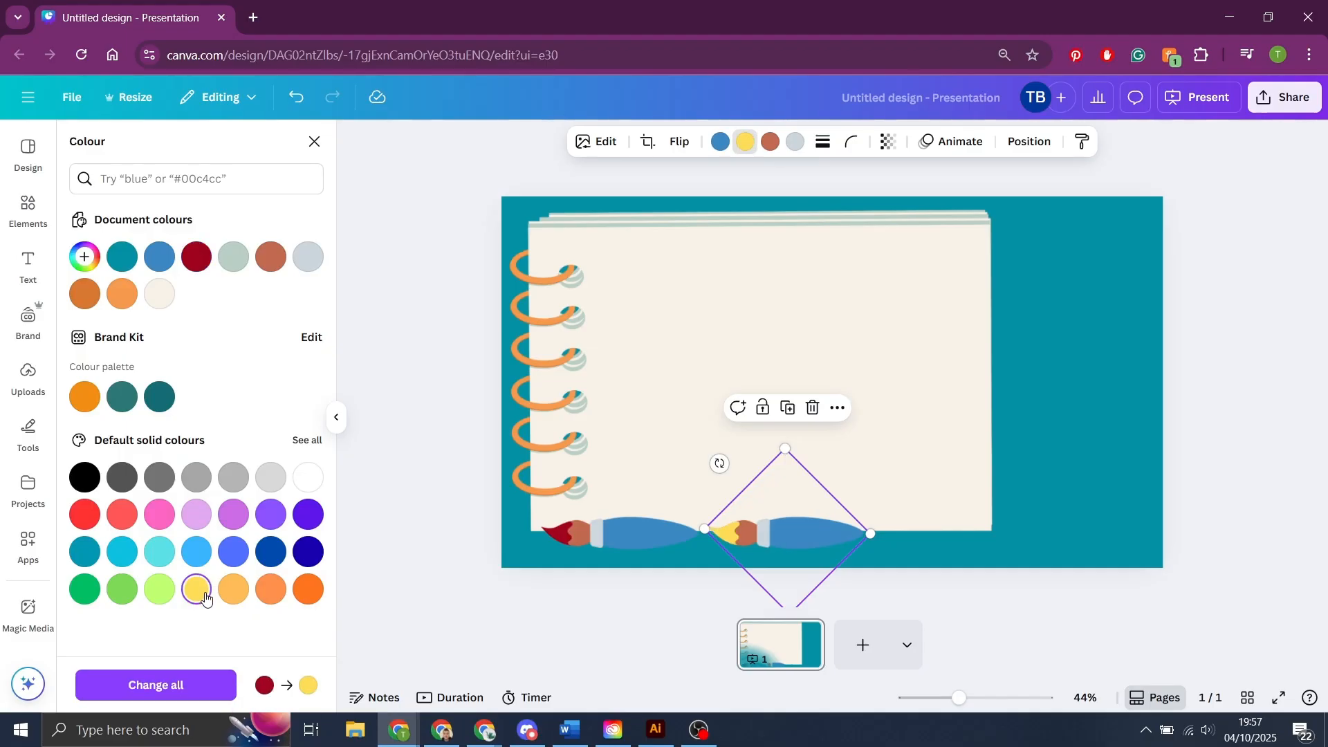
{"action": "left_click", "coordinate": [721, 141]}
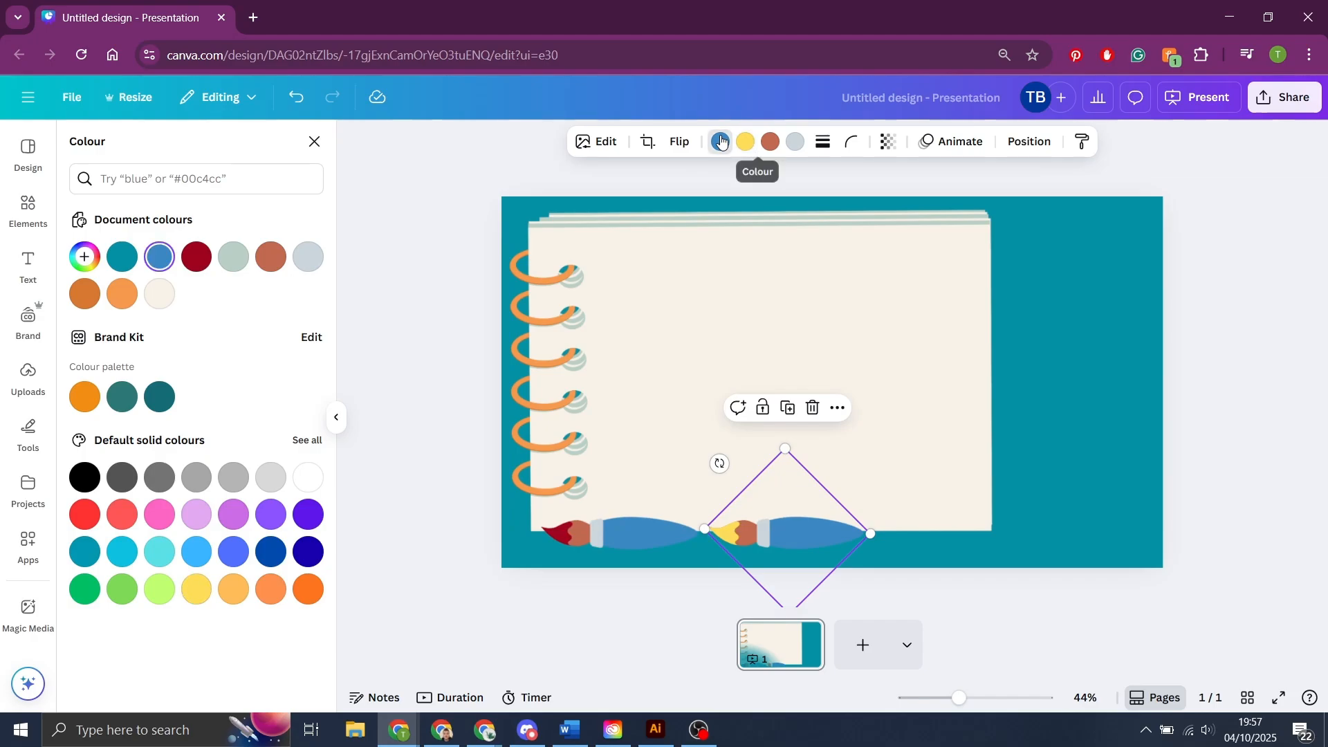
{"action": "left_click", "coordinate": [84, 514]}
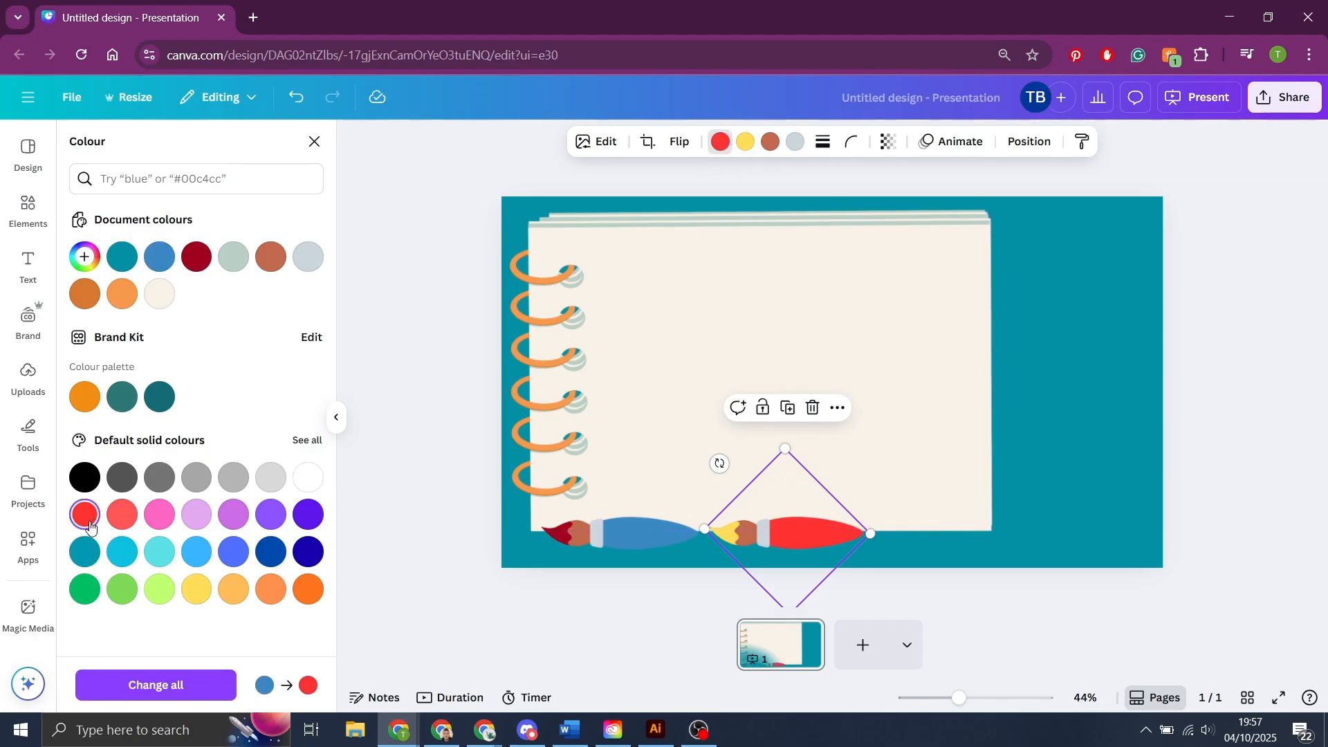
Duplicate the red paintbrush as a third in the row, and recolour it with a green handle and purple #8c52ff tip.
{"action": "left_click", "coordinate": [790, 409]}
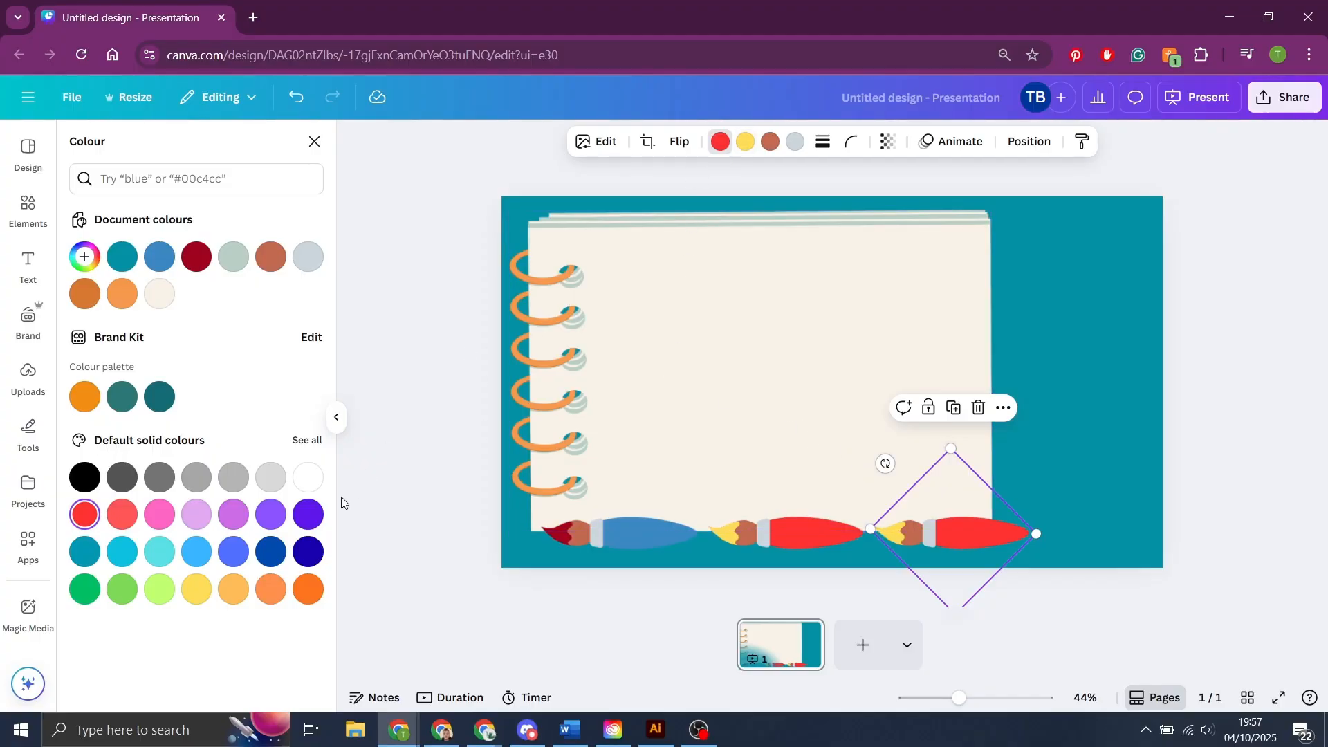
{"action": "left_click", "coordinate": [85, 590]}
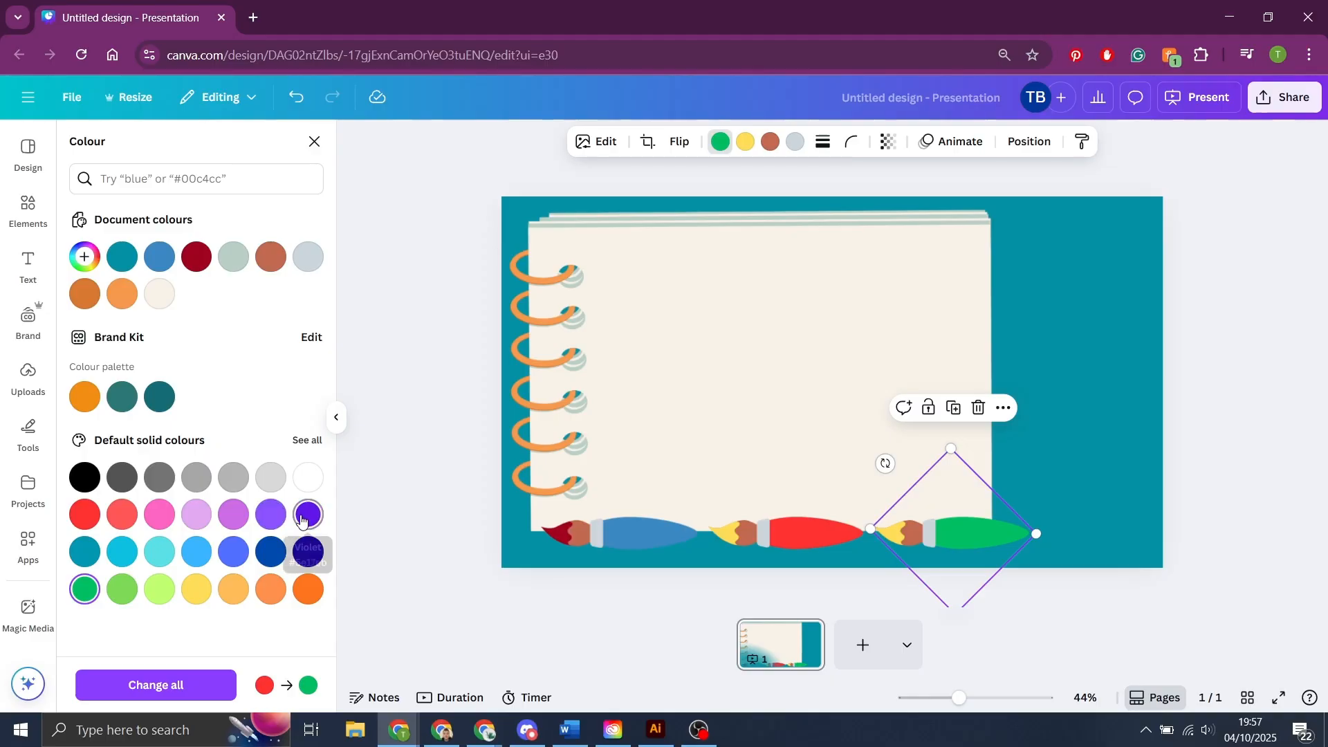
{"action": "left_click", "coordinate": [267, 516]}
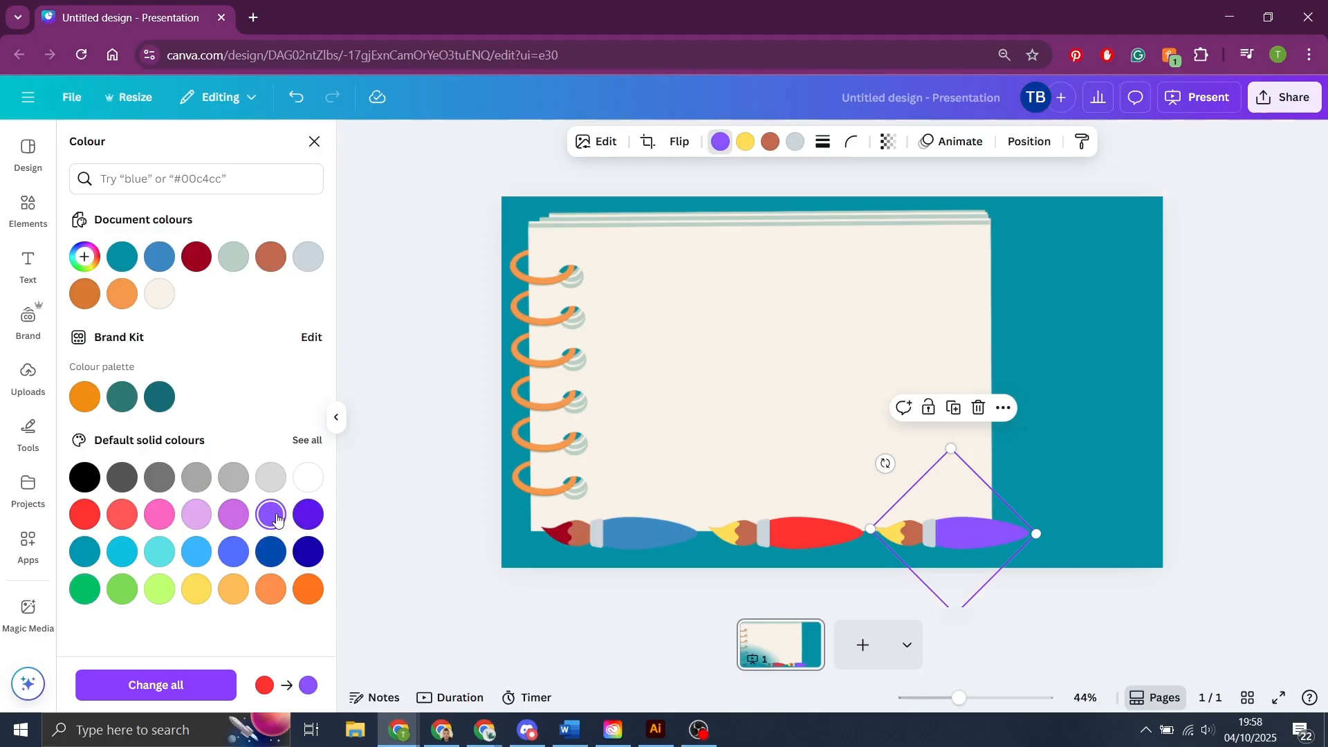
{"action": "left_click", "coordinate": [85, 590]}
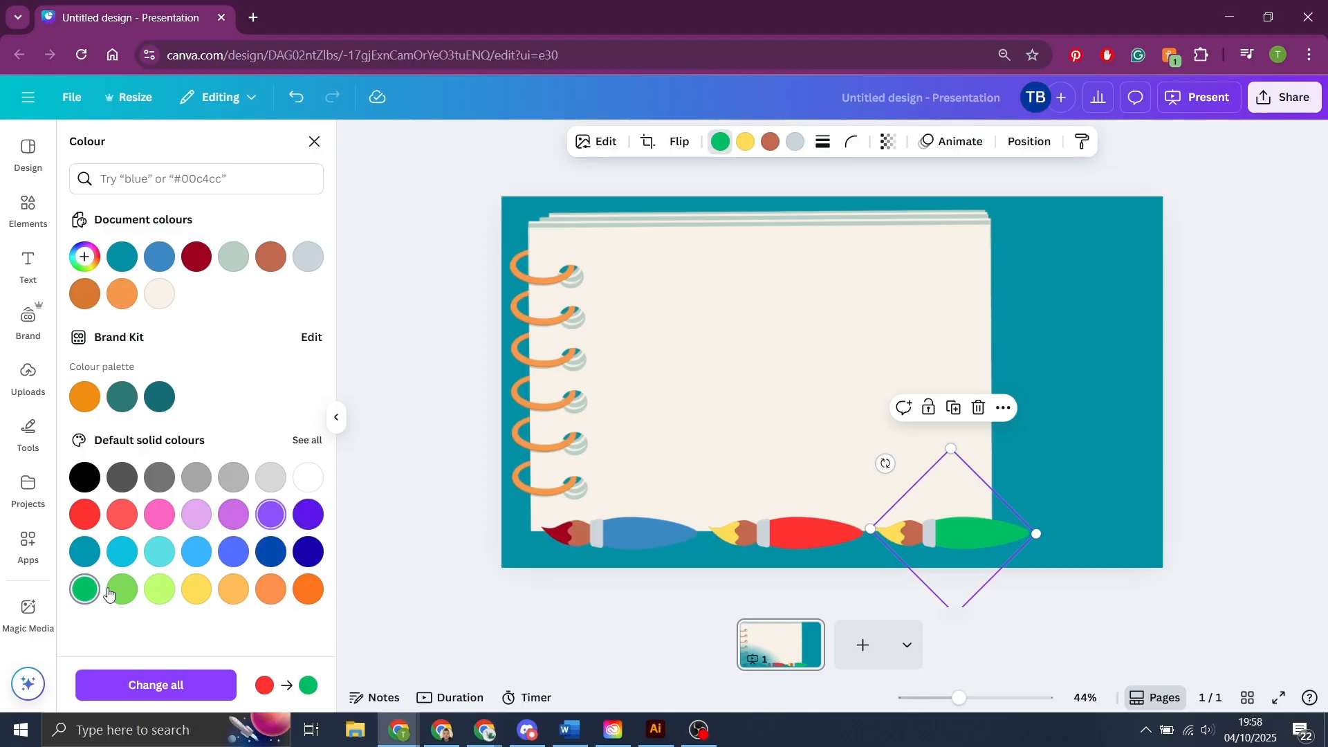
{"action": "left_click", "coordinate": [745, 141]}
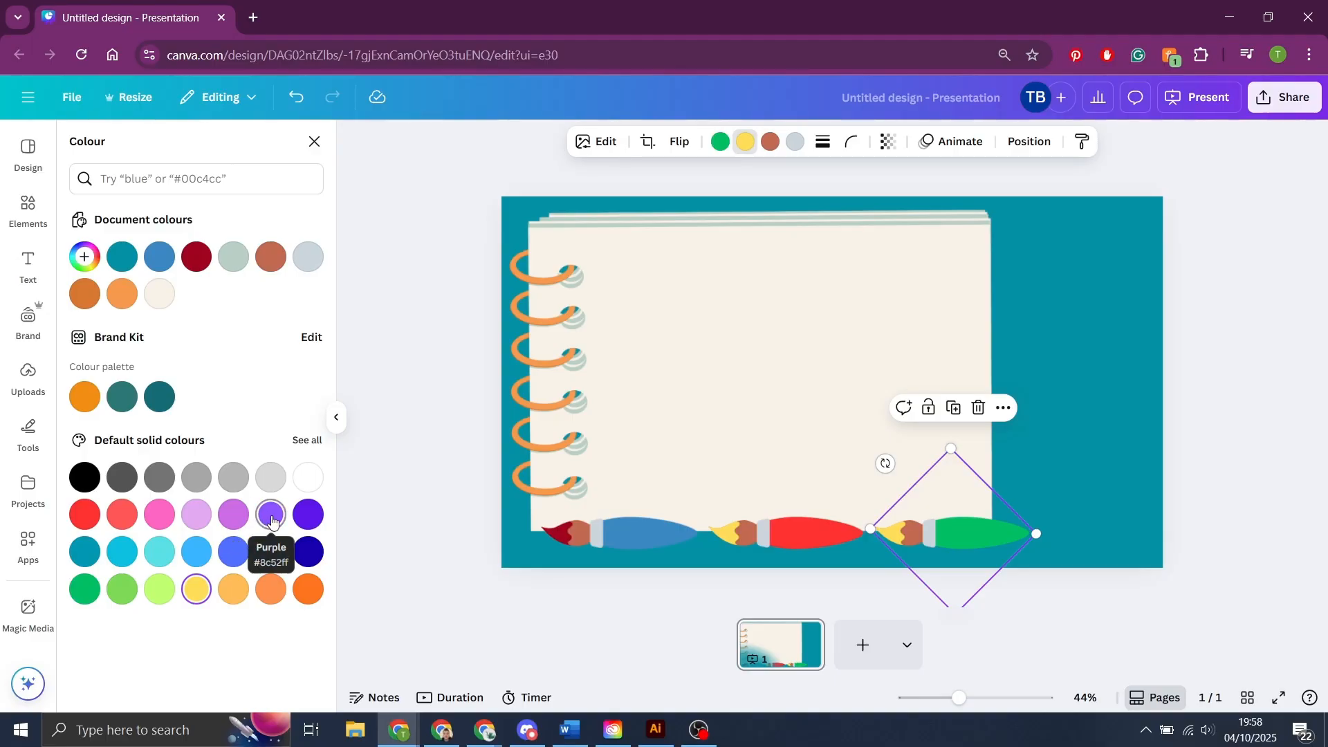
{"action": "left_click", "coordinate": [271, 522]}
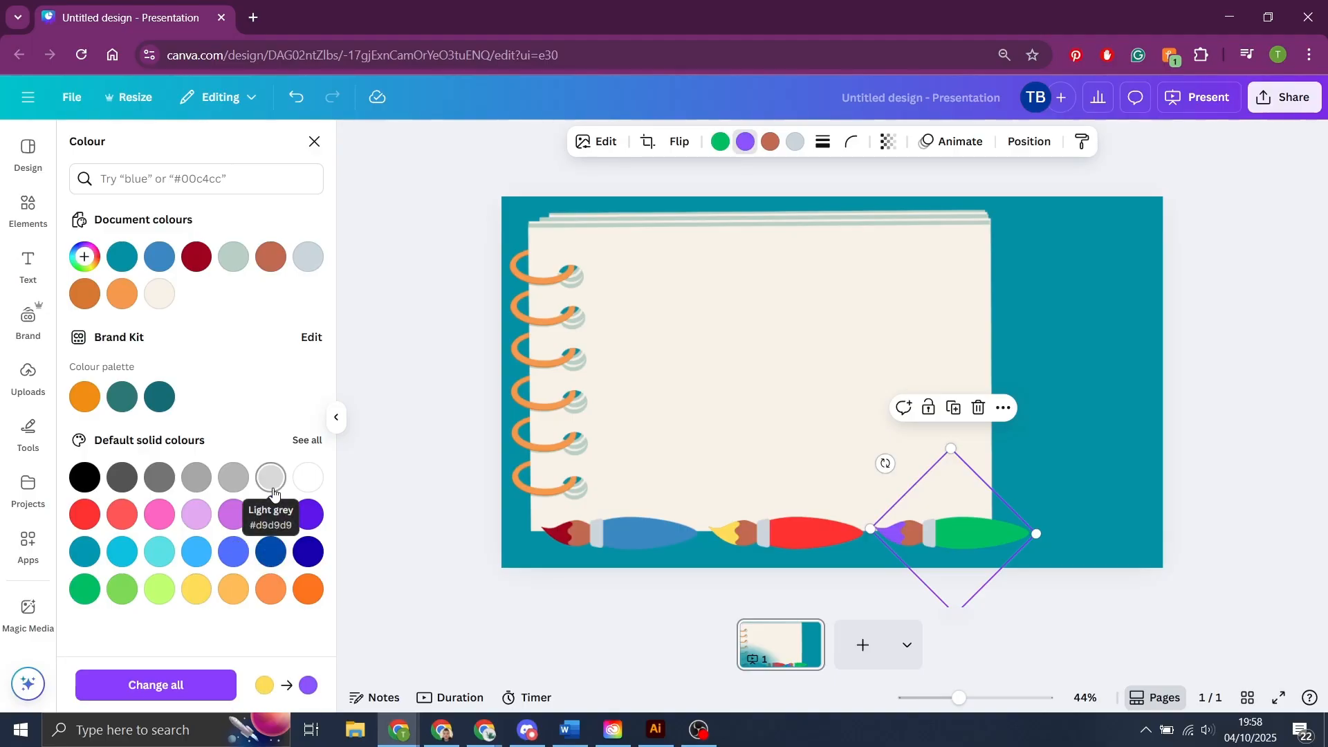
Group the three paintbrushes, then scale and position the group to fit within the notepad's width along its bottom edge.
{"action": "left_click_drag", "start_coordinate": [1014, 592], "coordinate": [667, 534]}
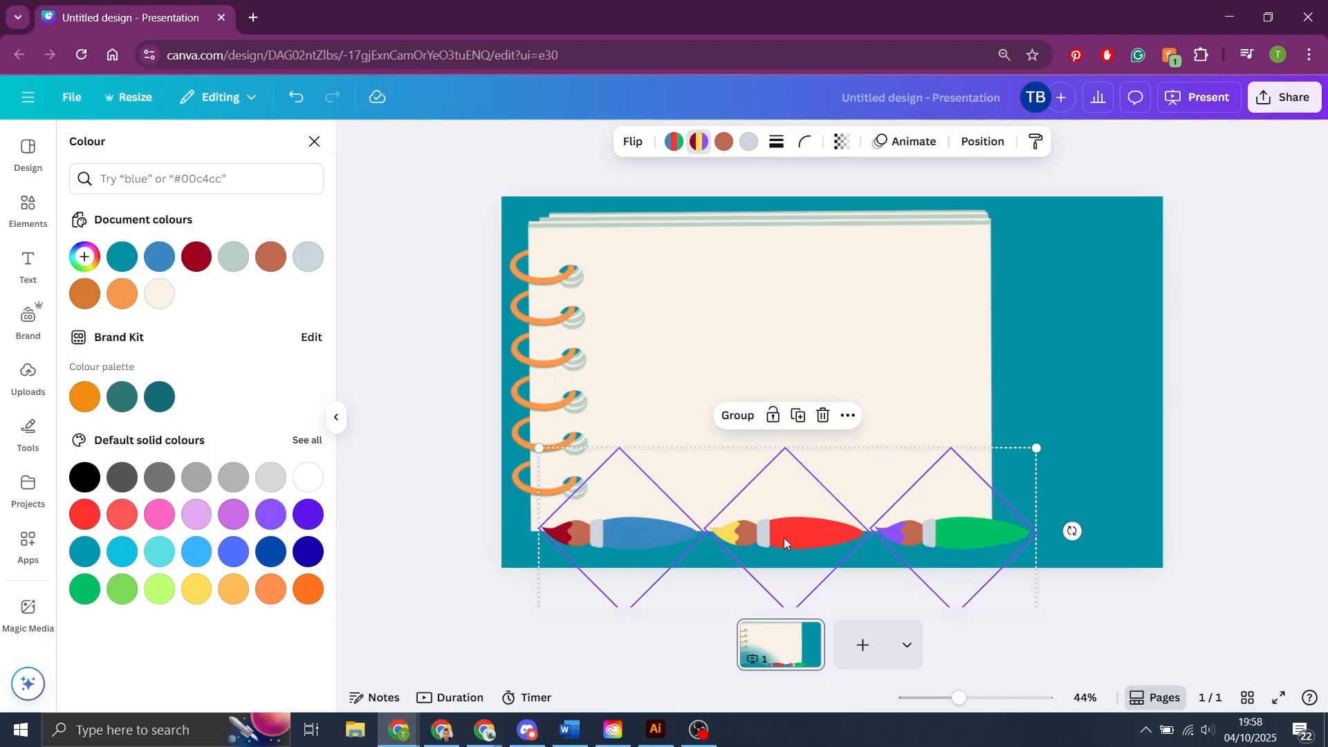
{"action": "left_click", "coordinate": [737, 415]}
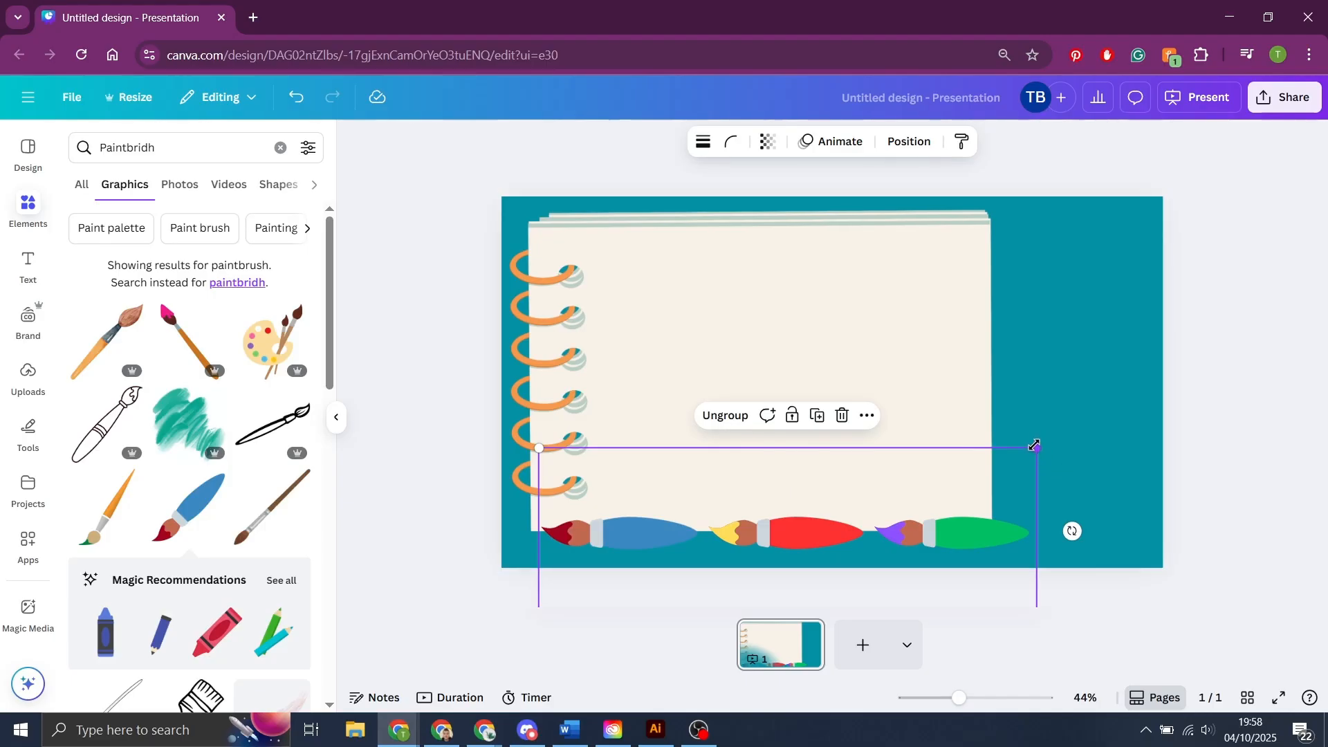
{"action": "left_click_drag", "start_coordinate": [1037, 448], "coordinate": [997, 495]}
{"action": "left_click_drag", "start_coordinate": [942, 540], "coordinate": [942, 532]}
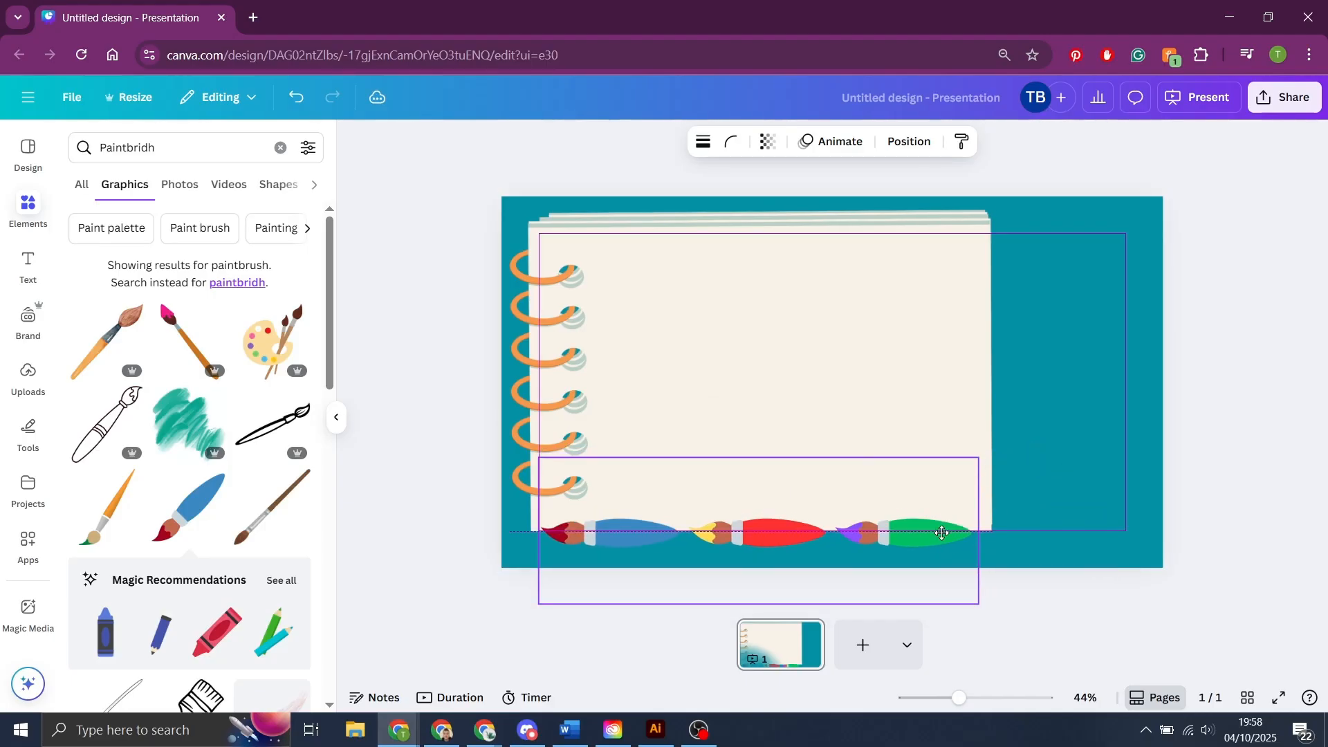
{"action": "left_click_drag", "start_coordinate": [933, 533], "coordinate": [932, 532]}
{"action": "left_click", "coordinate": [1230, 461]}
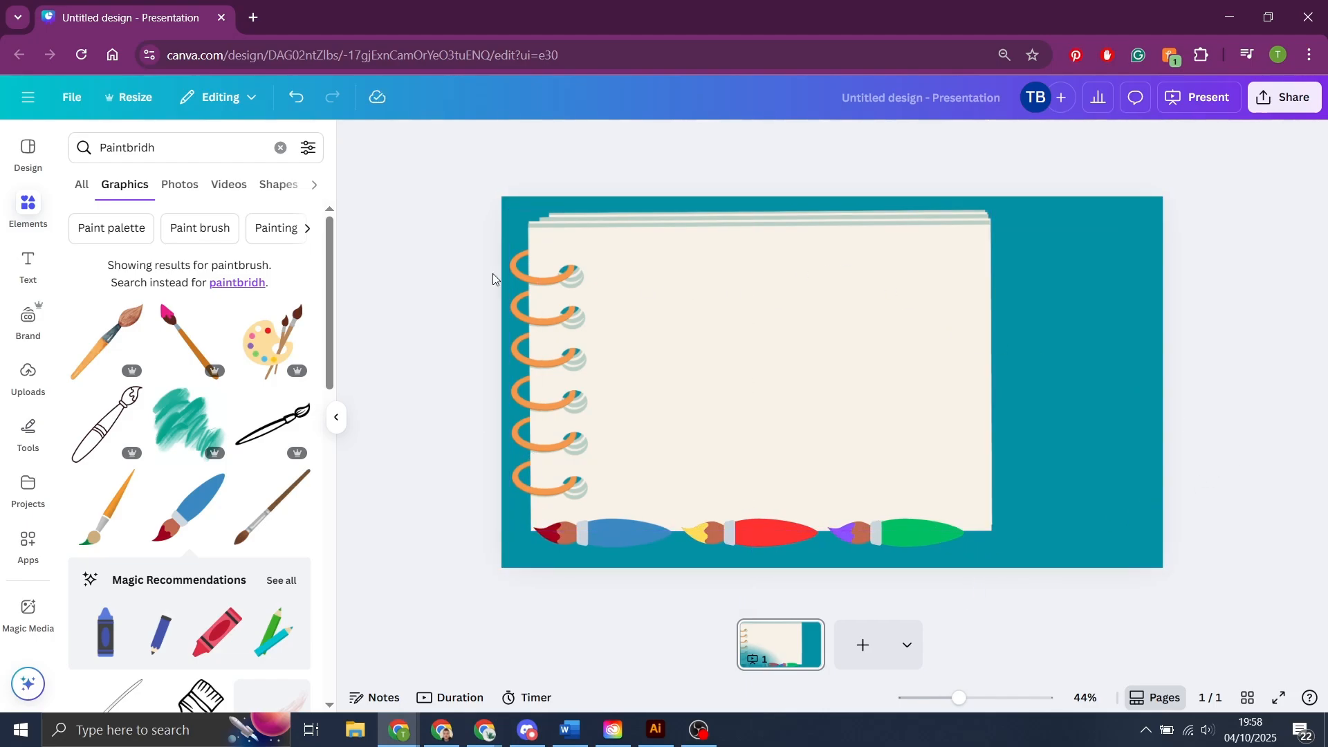
Search the elements for "rounded rectangle".
{"action": "left_click", "coordinate": [135, 146]}
{"action": "left_click_drag", "start_coordinate": [148, 147], "coordinate": [81, 135]}
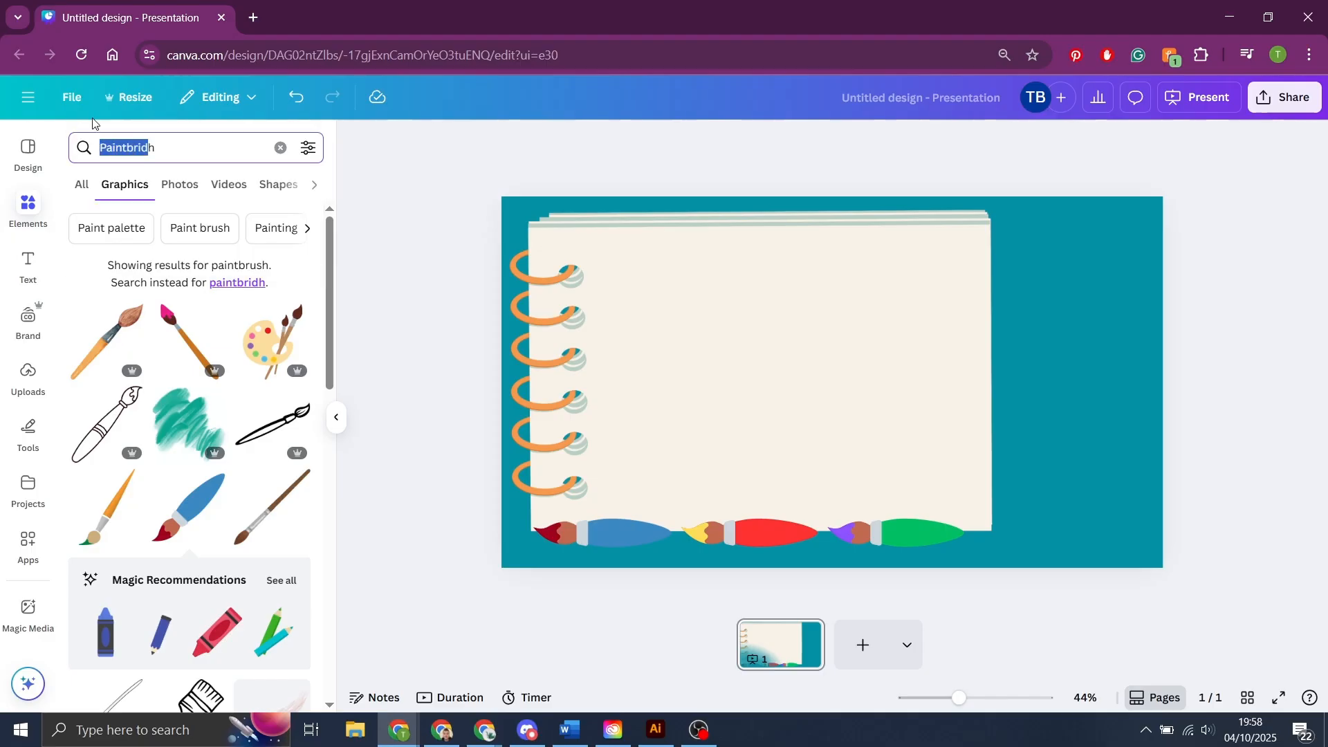
{"action": "type", "text": "rectangle"}
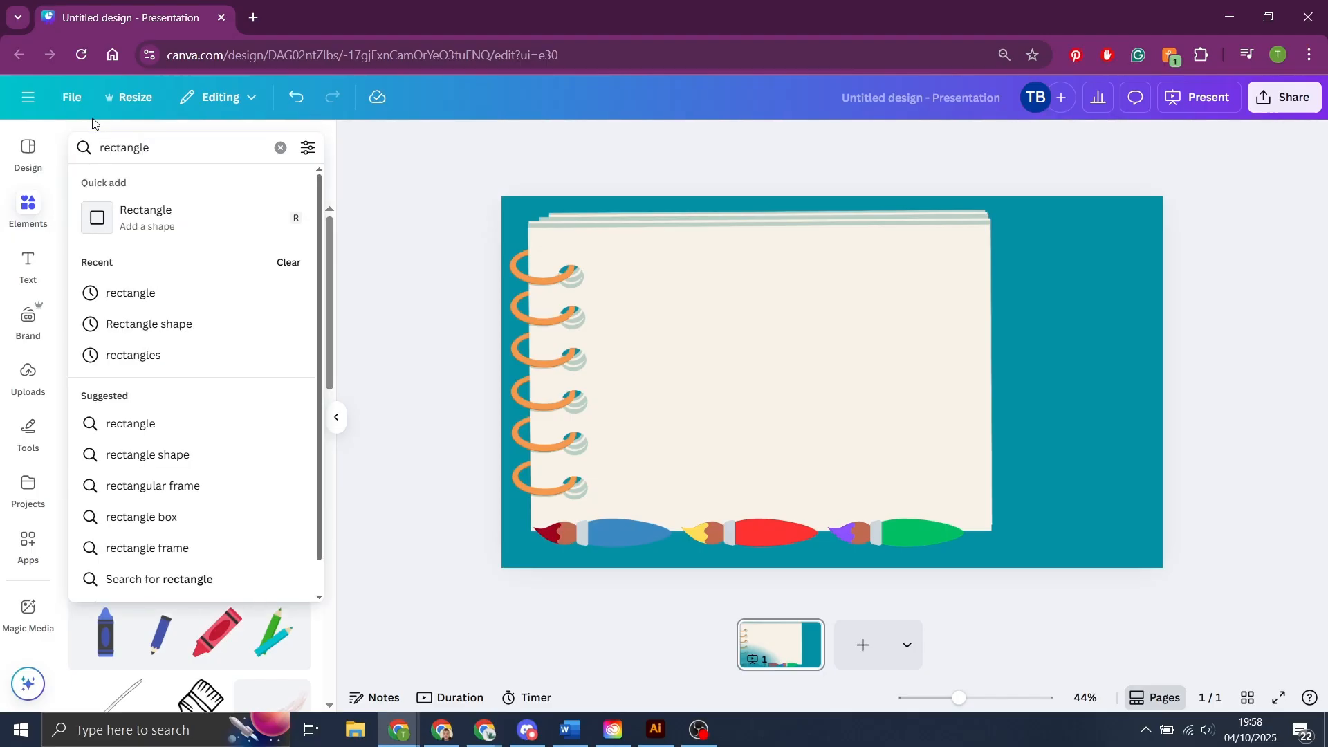
{"action": "key", "text": "Home"}
{"action": "type", "text": "rounded"}
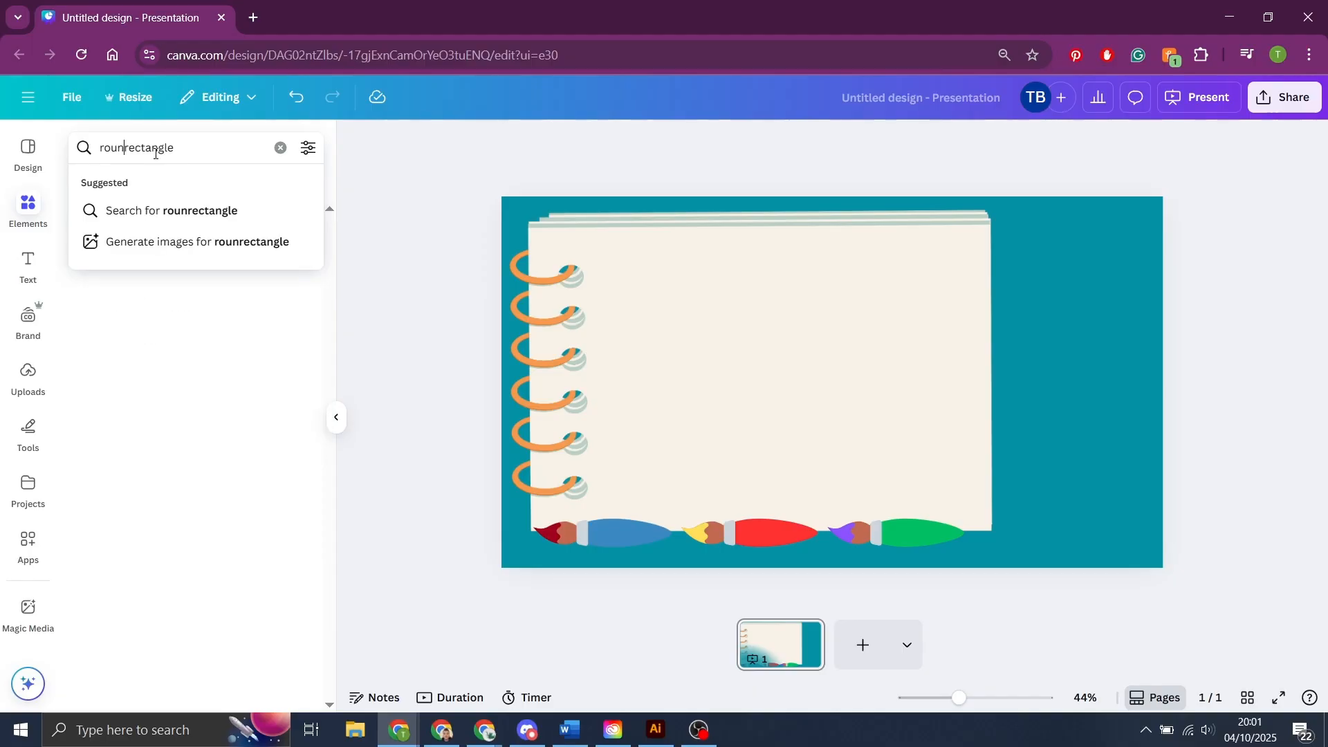
{"action": "key", "text": "Return"}
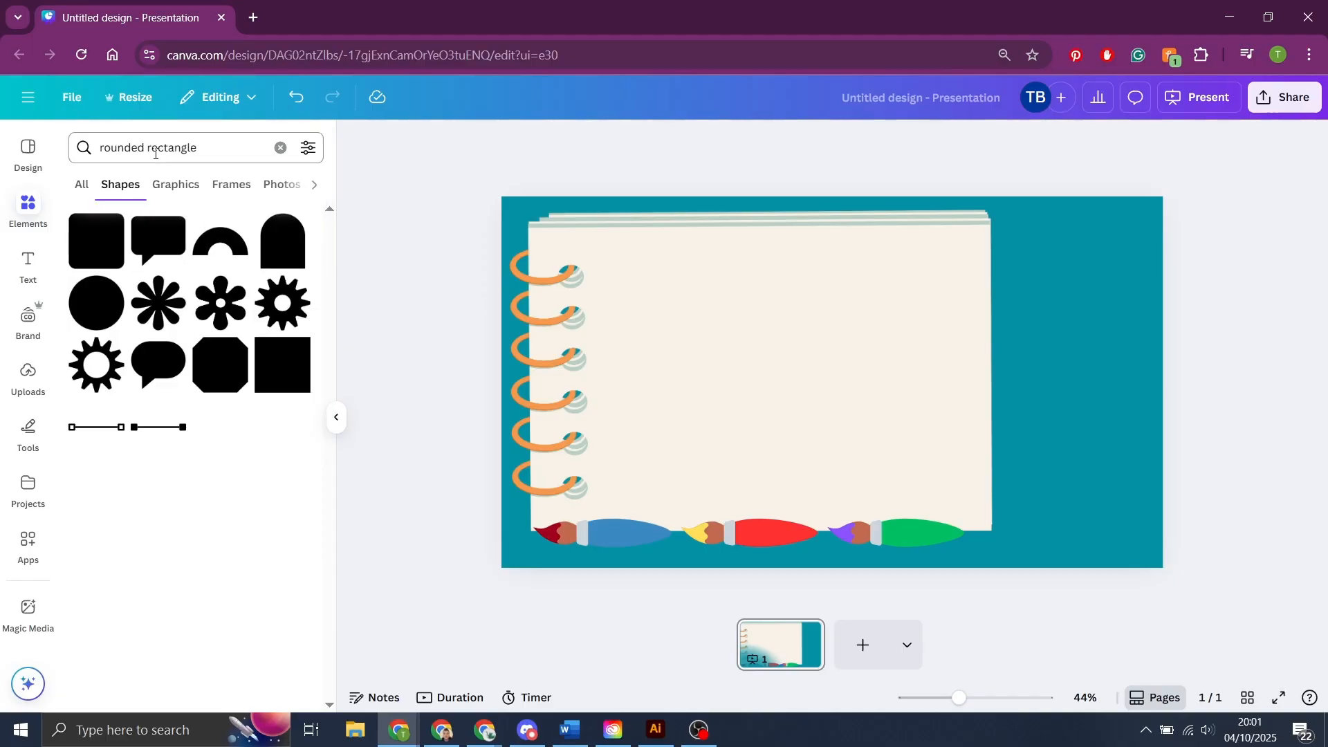
Add a rounded rectangle to the page and stretch it to cover most of the notepad's blank sheet.
{"action": "left_click", "coordinate": [97, 237]}
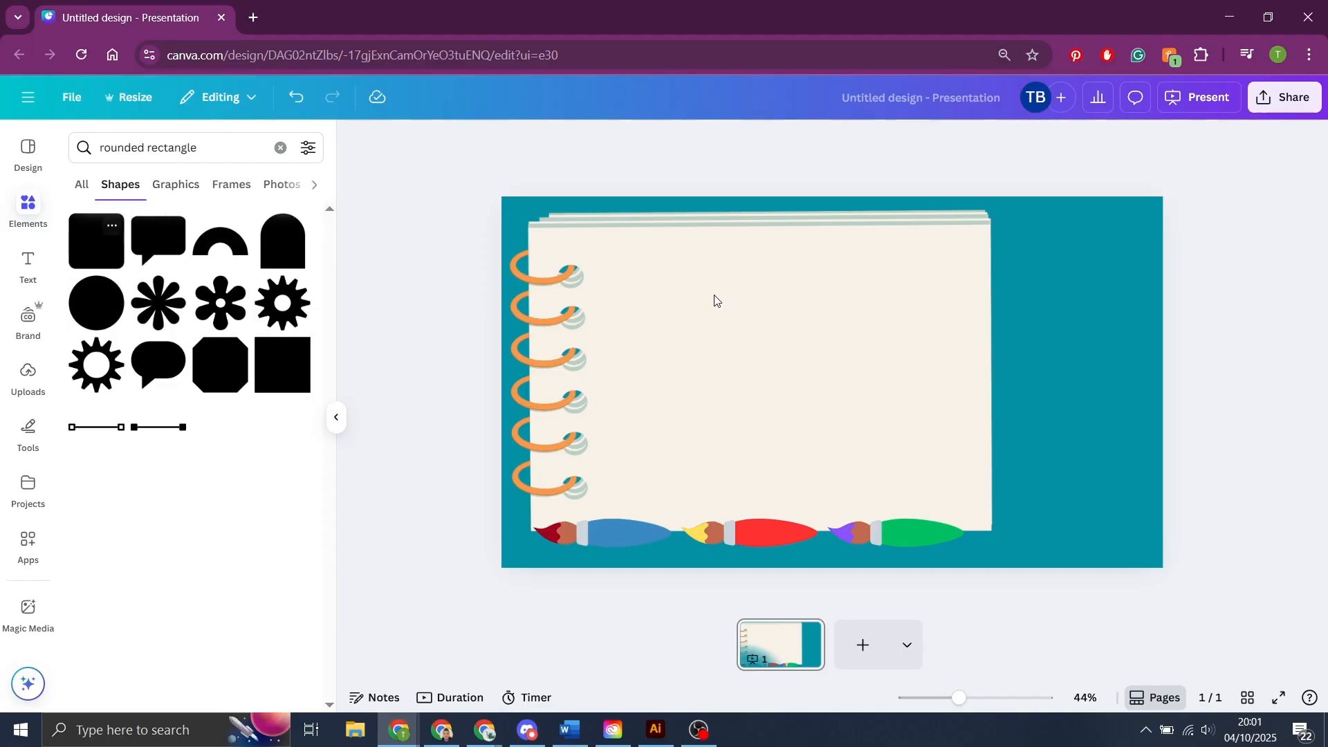
{"action": "left_click_drag", "start_coordinate": [776, 324], "coordinate": [588, 240]}
{"action": "left_click_drag", "start_coordinate": [889, 438], "coordinate": [966, 504]}
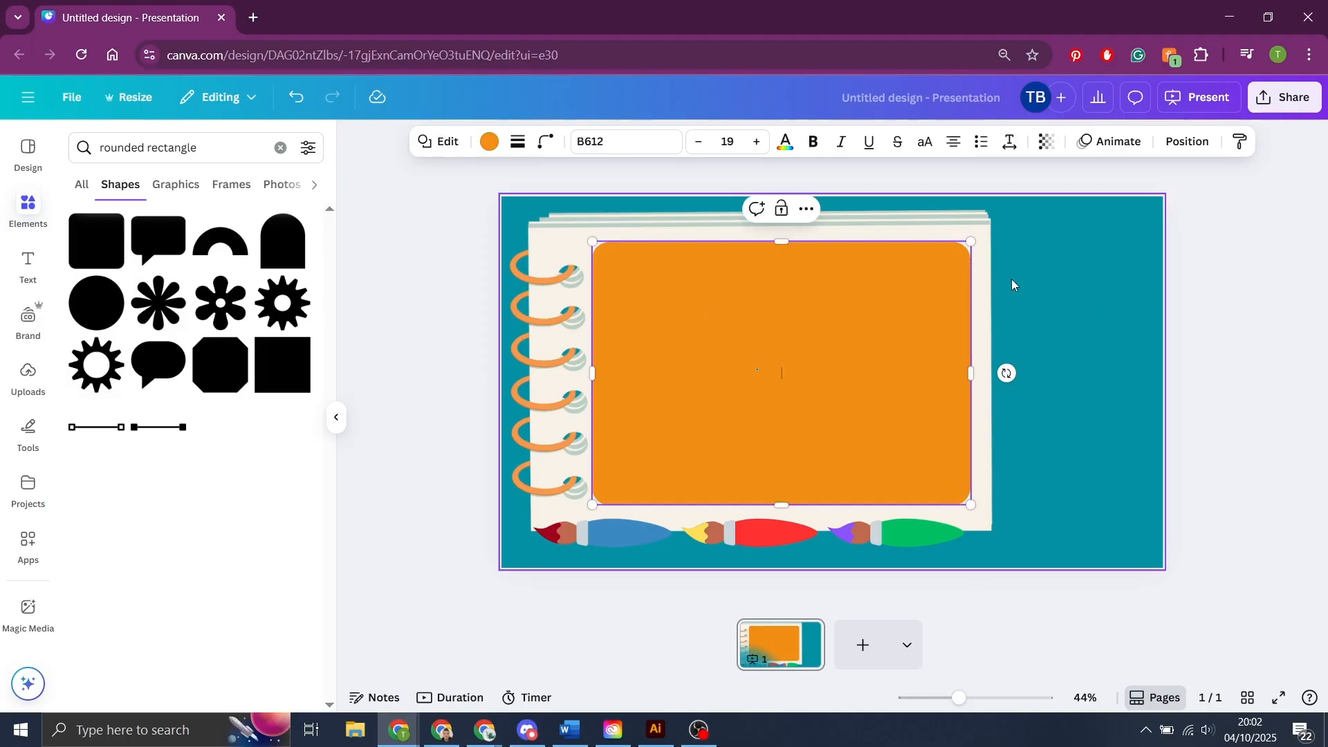
{"action": "left_click", "coordinate": [958, 230]}
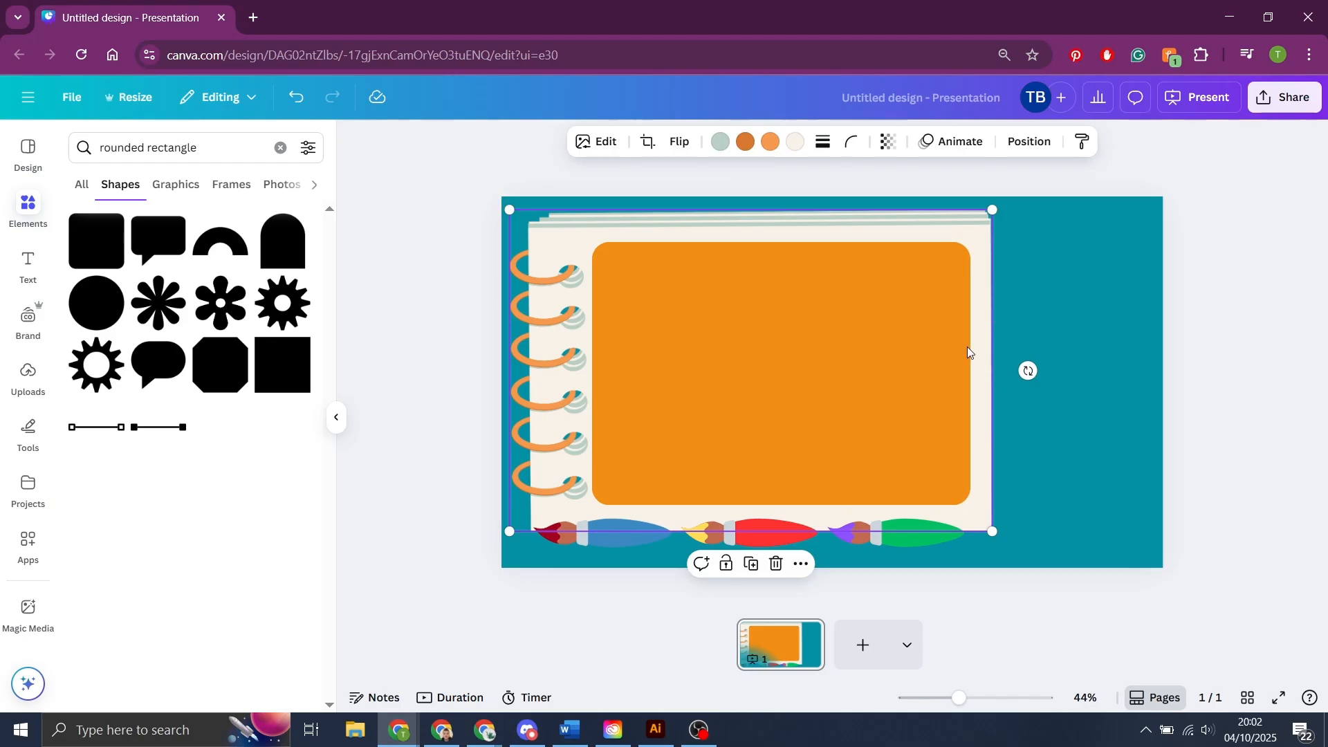
{"action": "left_click", "coordinate": [937, 322]}
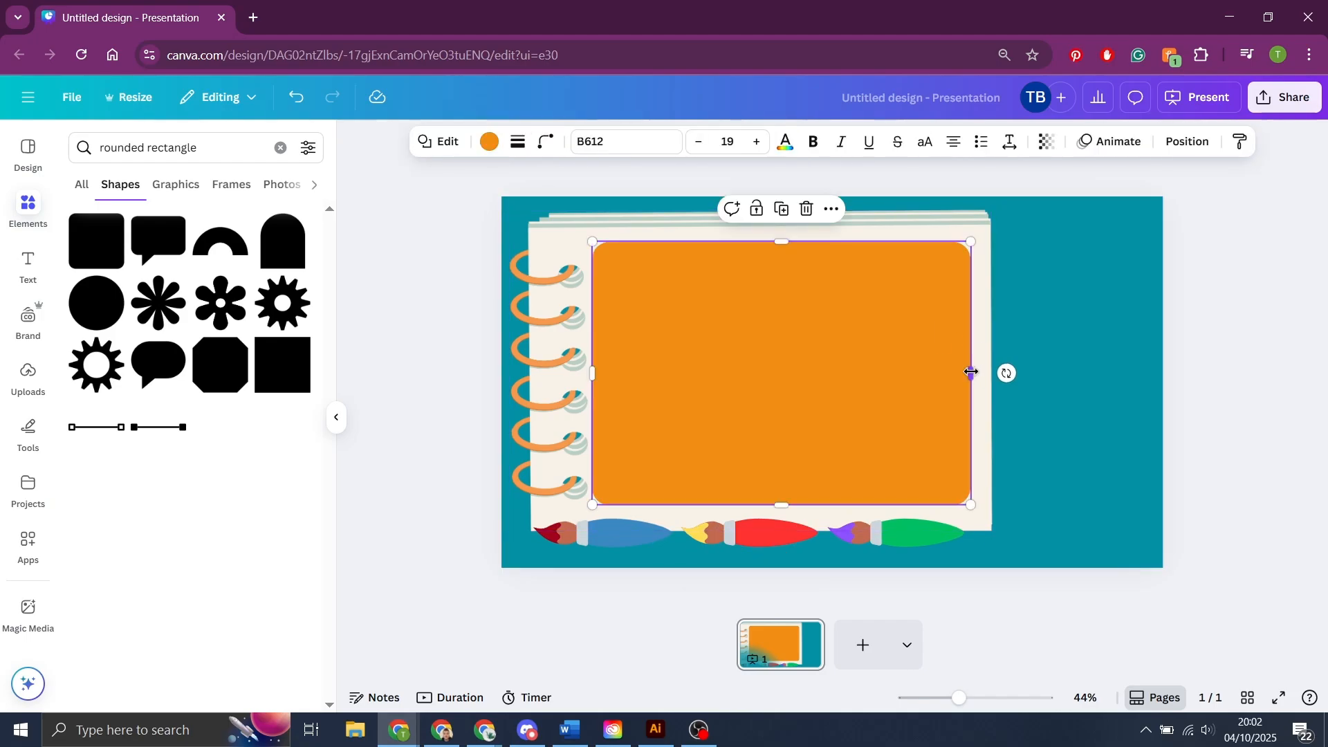
{"action": "left_click_drag", "start_coordinate": [971, 373], "coordinate": [981, 371]}
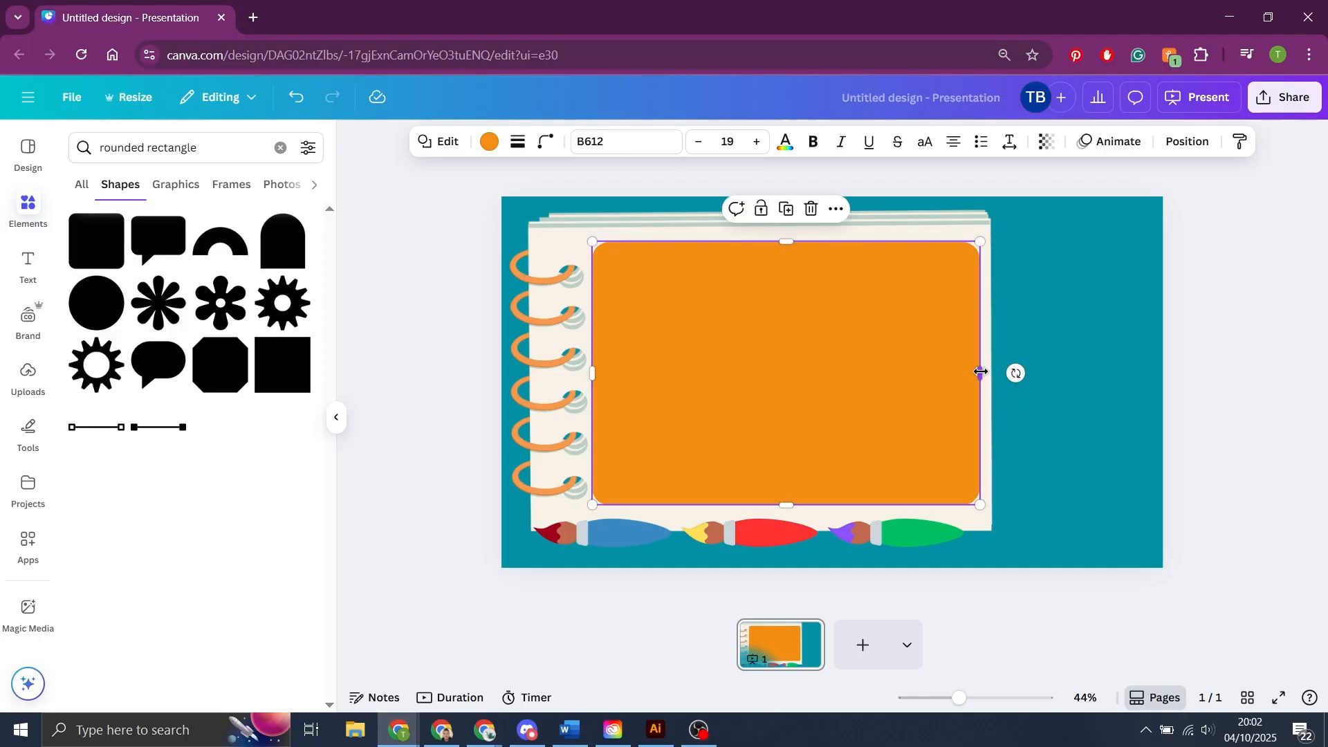
Search the web in a new browser tab for "16:9 check" and open the 16:9 Aspect Ratio Calculator site.
{"action": "left_click", "coordinate": [254, 18]}
{"action": "type", "text": "16"}
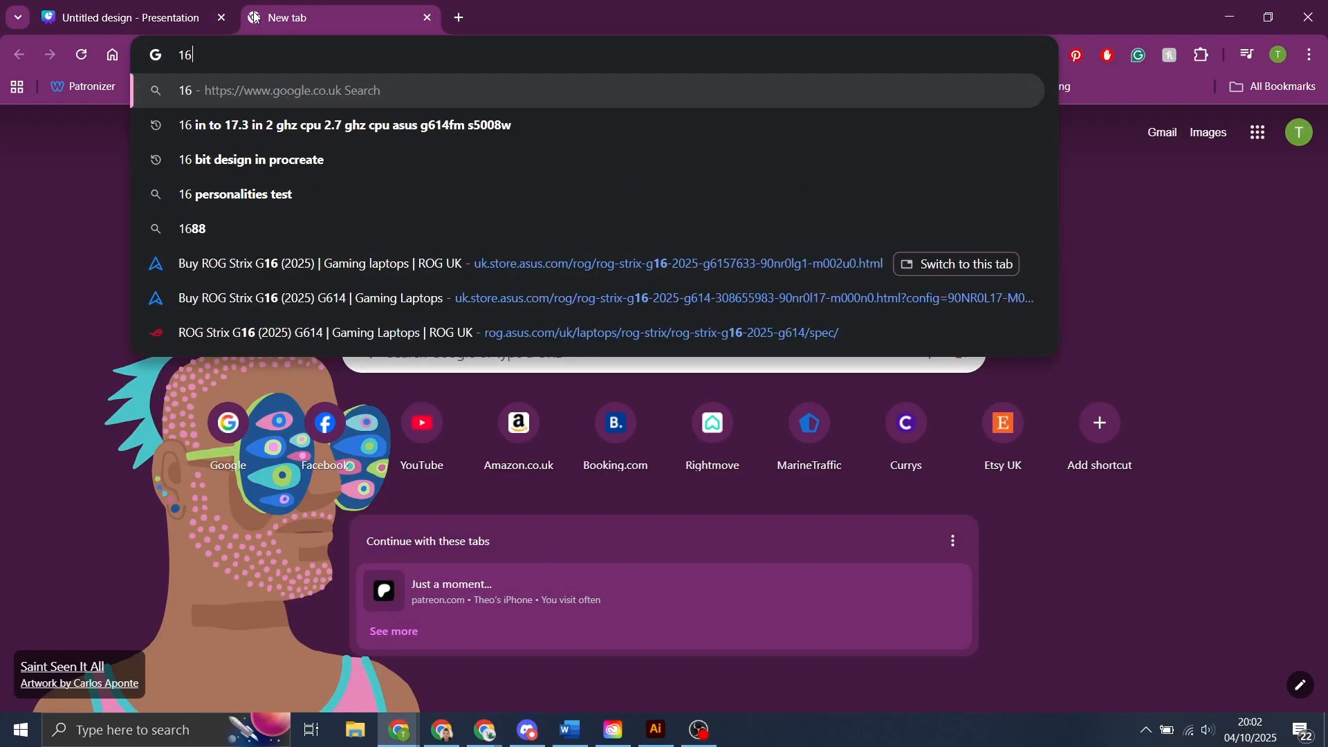
{"action": "type", "text": ":9 check"}
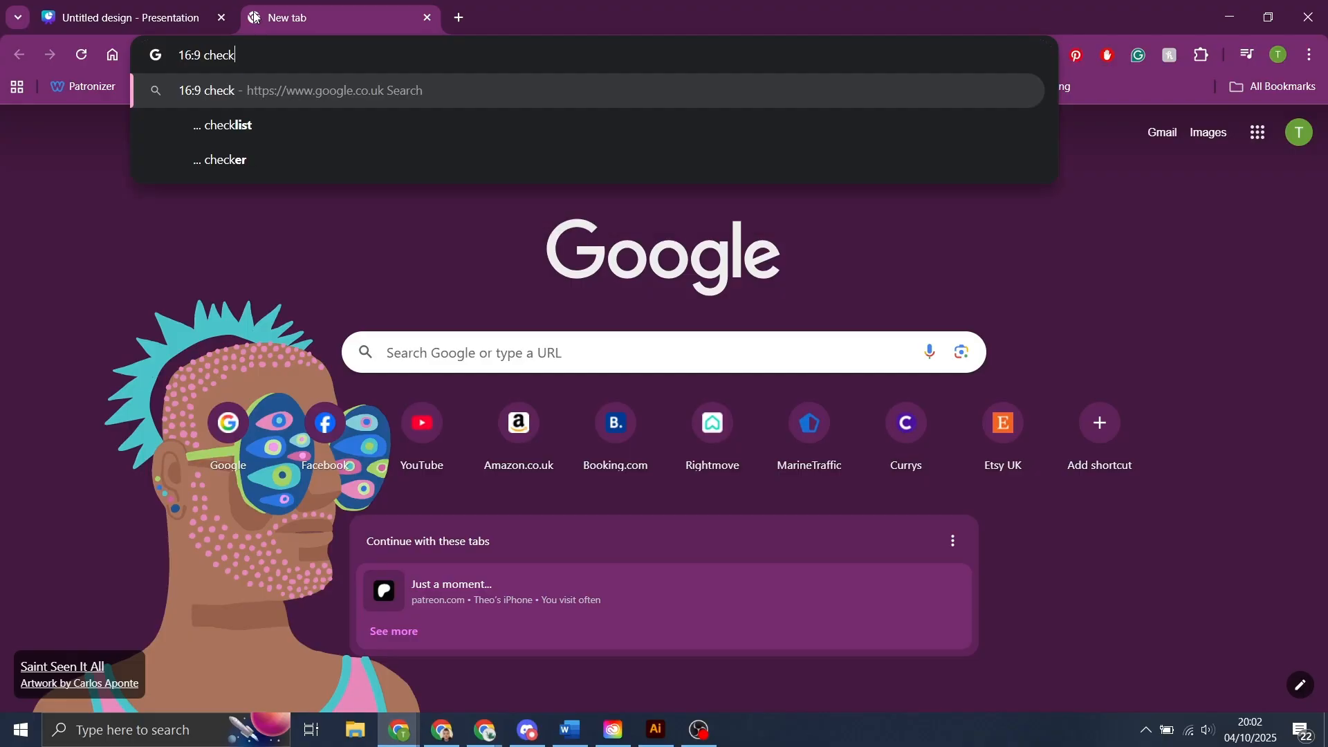
{"action": "key", "text": "Return"}
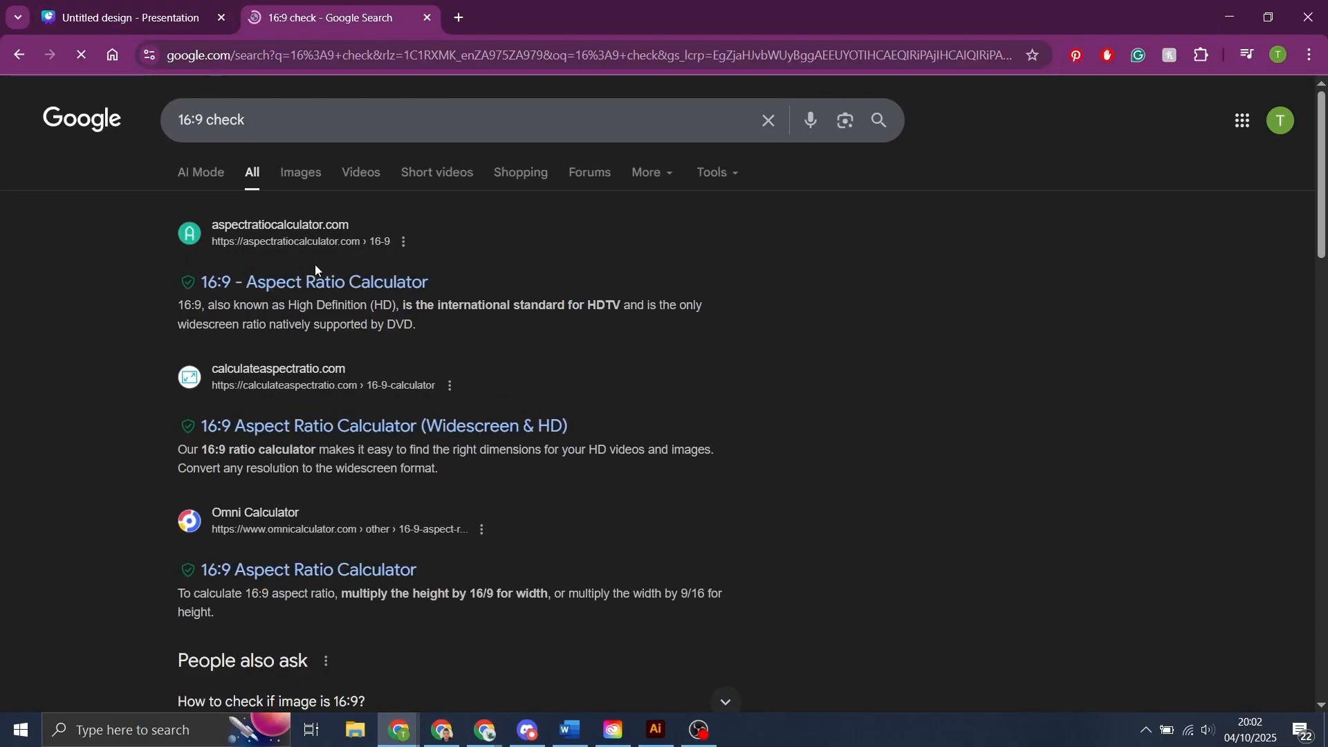
{"action": "left_click", "coordinate": [318, 282]}
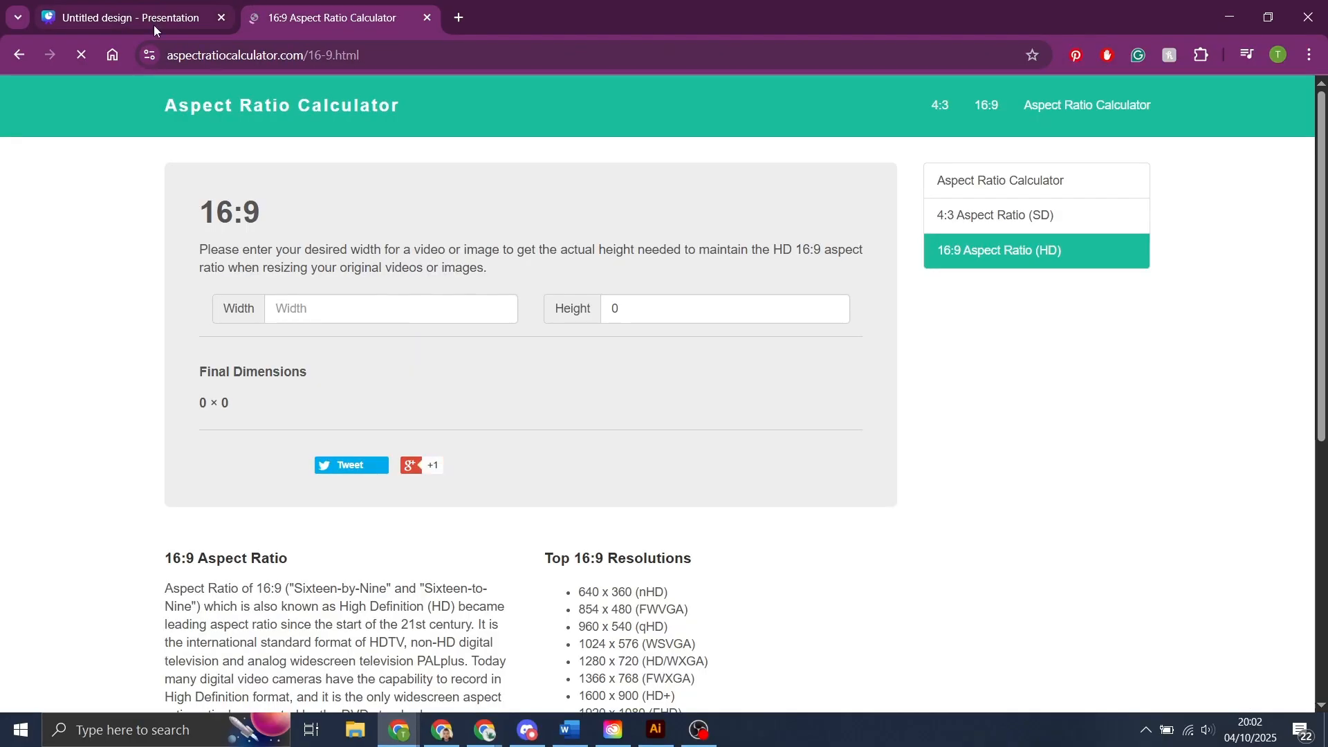
Check the rounded rectangle's width in the Canva design, and enter 1128 as the width in the 16:9 calculator.
{"action": "left_click", "coordinate": [153, 28]}
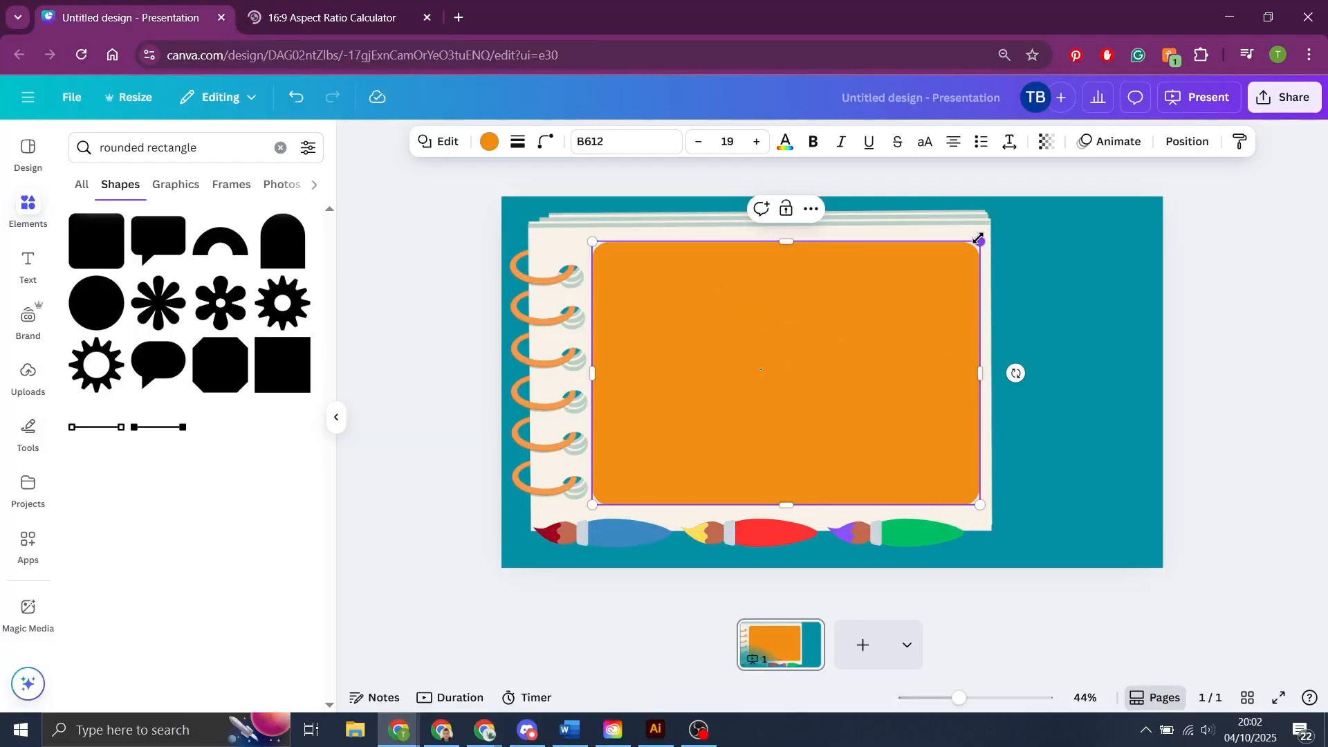
{"action": "left_click_drag", "start_coordinate": [979, 239], "coordinate": [979, 241]}
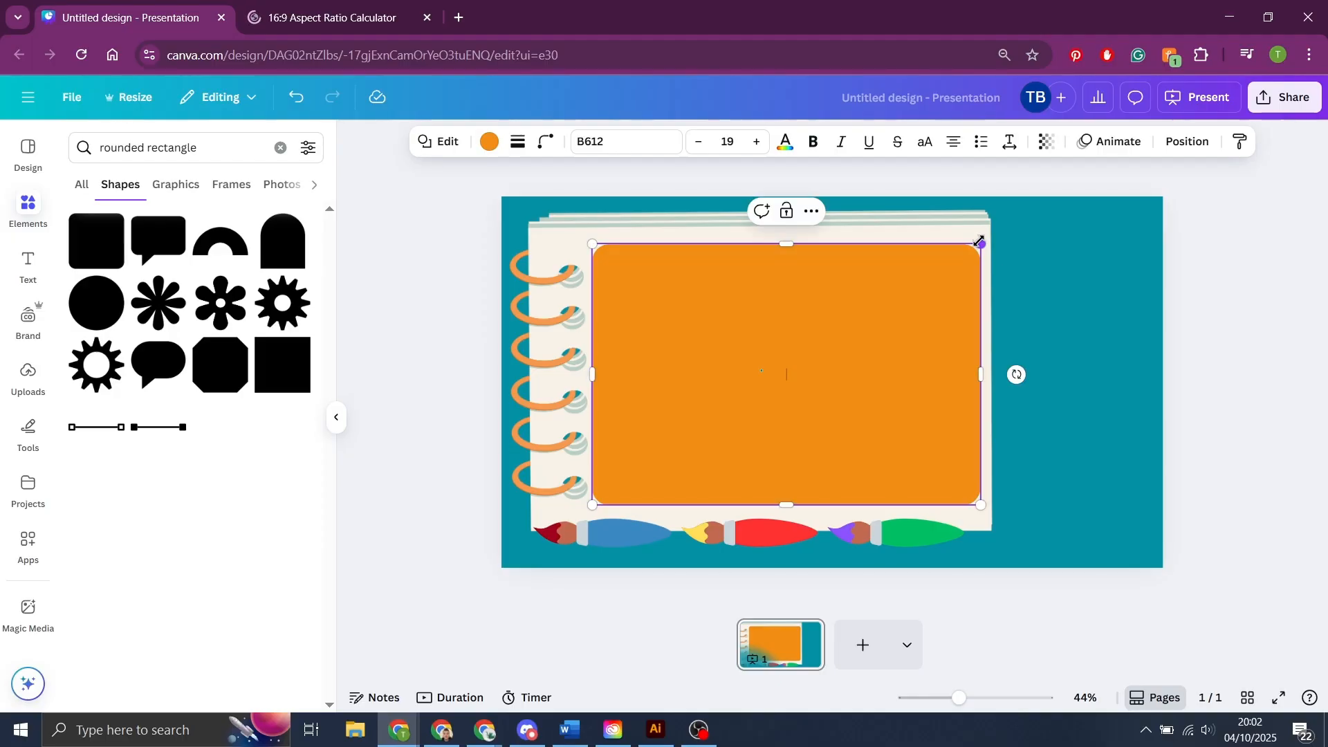
{"action": "left_click", "coordinate": [356, 17]}
{"action": "left_click", "coordinate": [319, 307]}
{"action": "type", "text": "a"}
{"action": "key", "text": "BackSpace"}
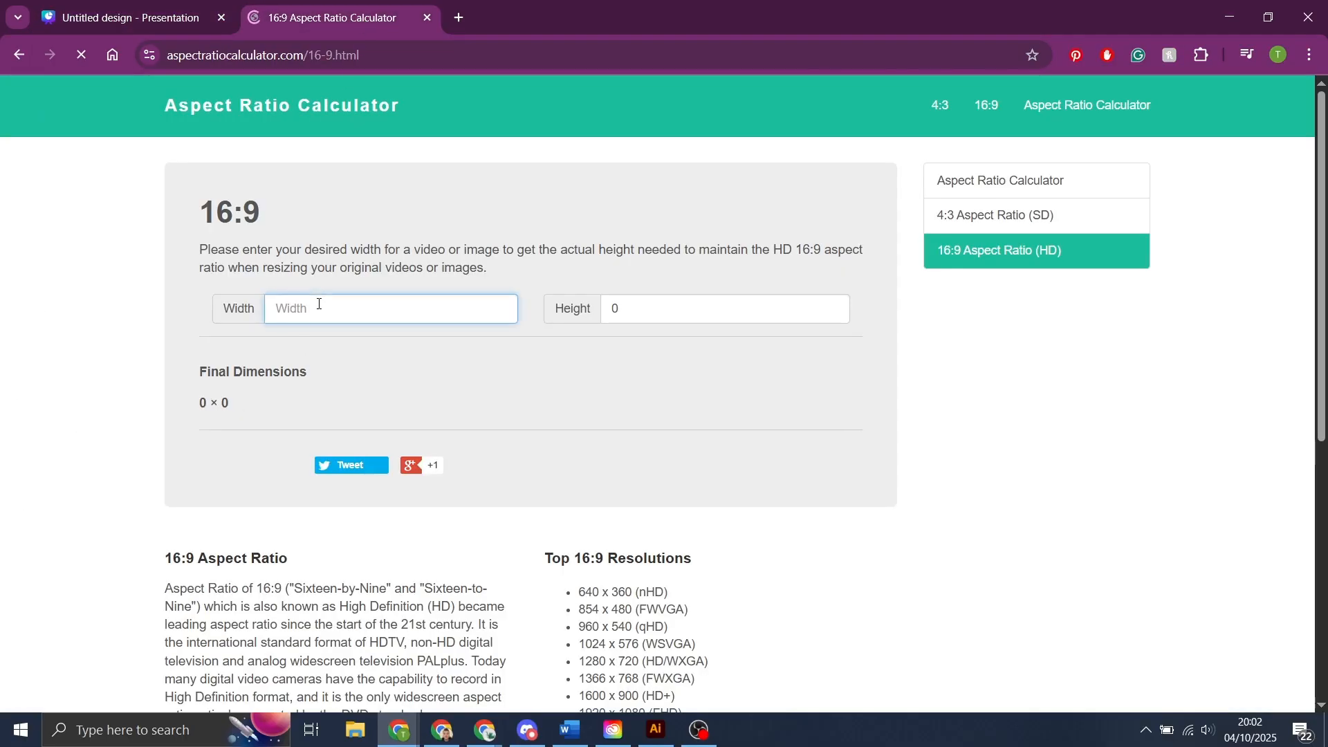
{"action": "type", "text": "1218"}
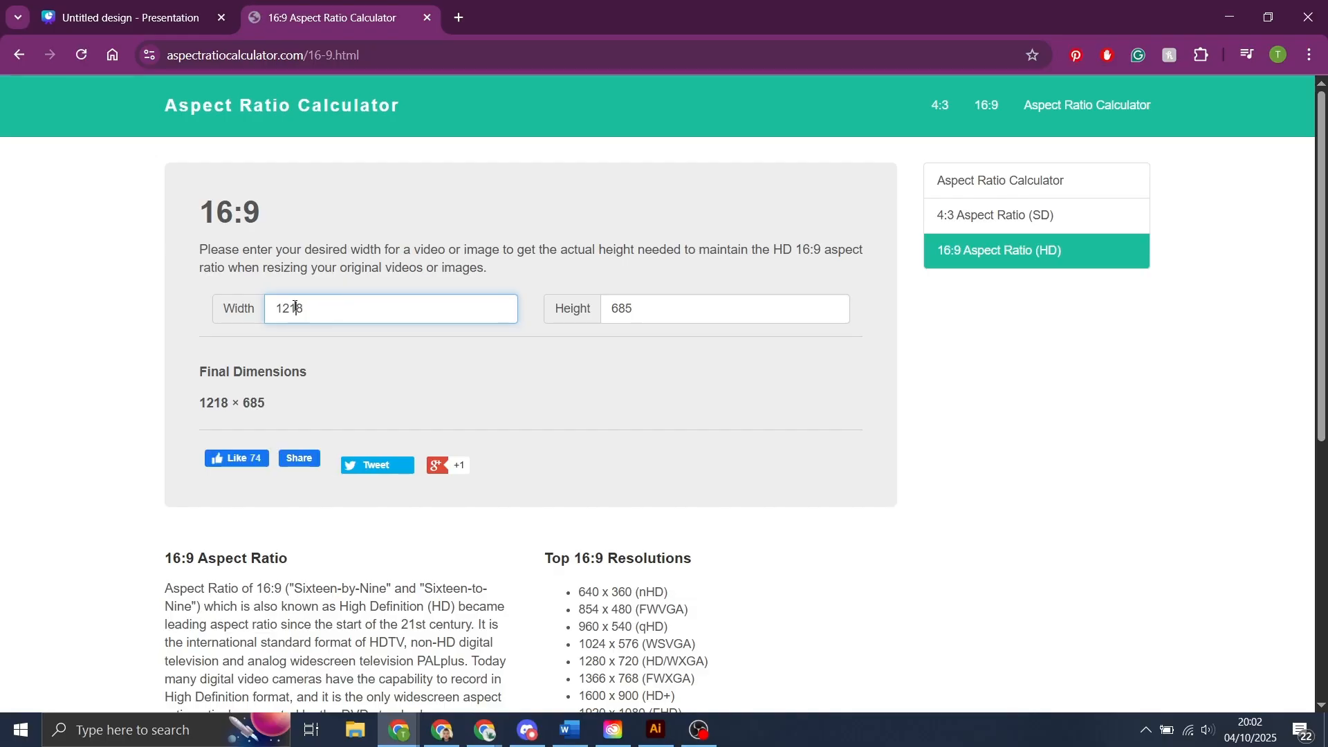
{"action": "key", "text": "Left"}
{"action": "key", "text": "BackSpace"}
{"action": "key", "text": "BackSpace"}
{"action": "type", "text": "12"}
Back in the Canva design, reduce the rectangle's height to 16:9 proportions and move it up to centre it on the notepad sheet.
{"action": "left_click", "coordinate": [134, 19]}
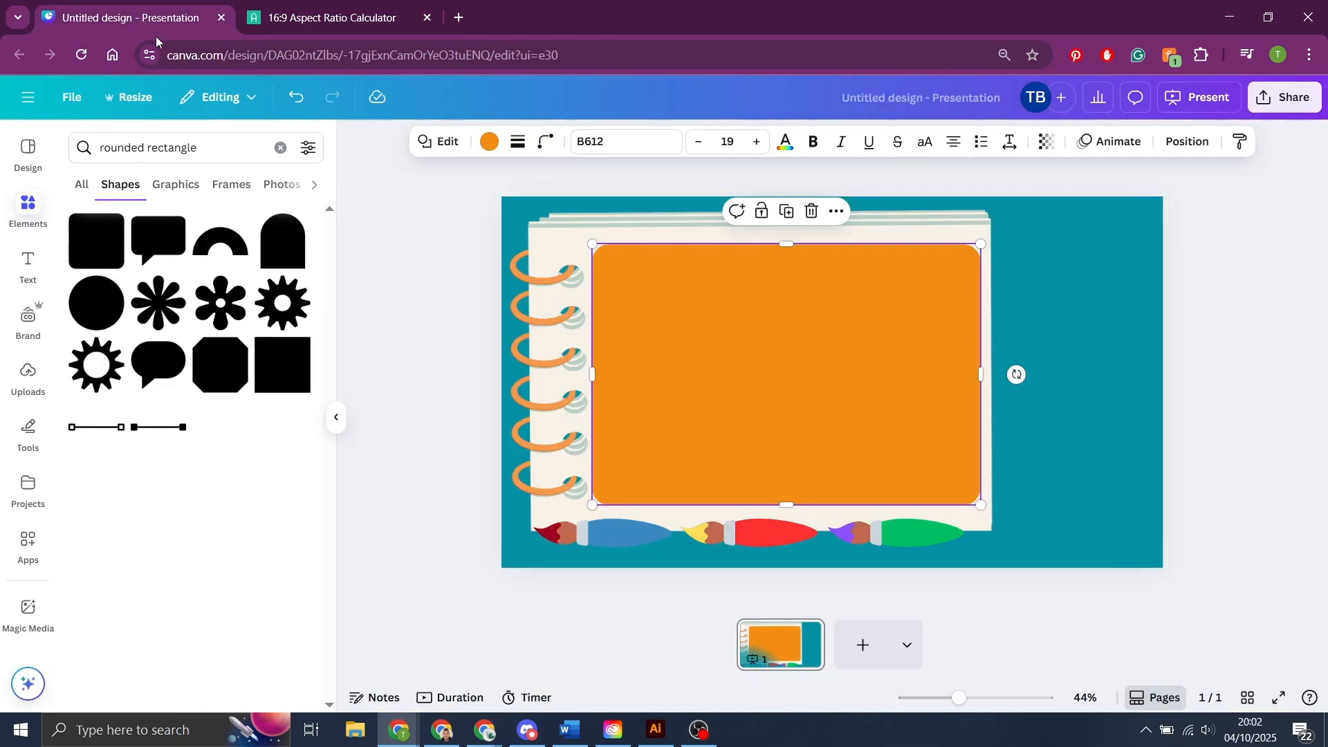
{"action": "left_click_drag", "start_coordinate": [785, 243], "coordinate": [788, 285]}
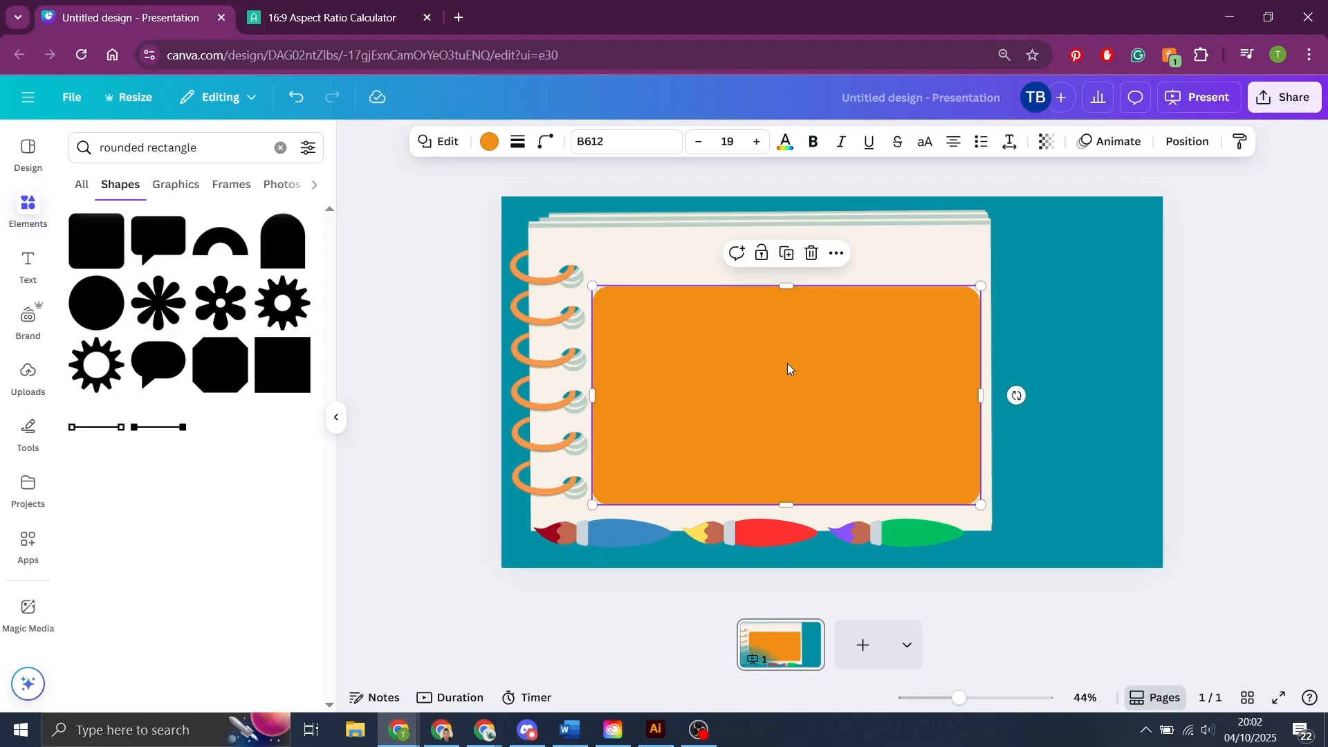
{"action": "left_click_drag", "start_coordinate": [789, 367], "coordinate": [788, 340]}
Try rotating the notepad 180 degrees to put its spiral binding on the opposite side, with the rectangle shifted to suit.
{"action": "left_click", "coordinate": [556, 297]}
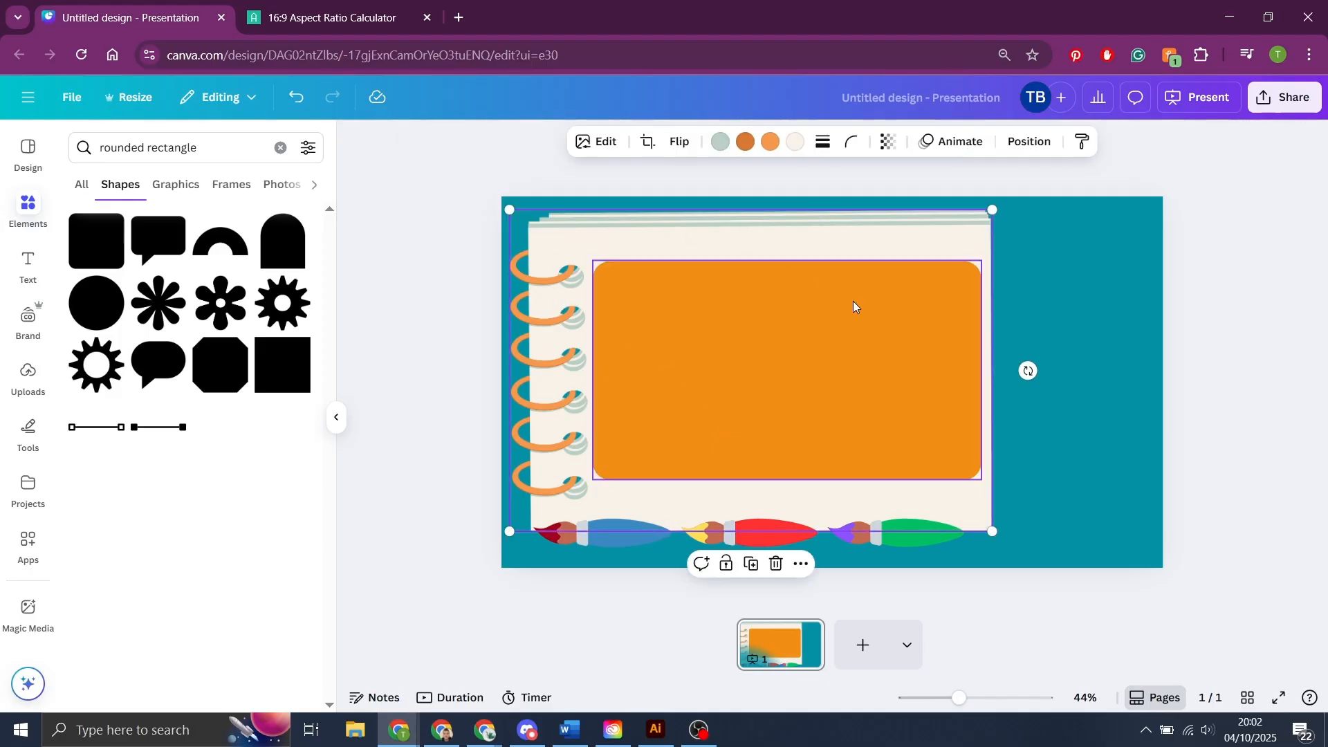
{"action": "left_click_drag", "start_coordinate": [1029, 371], "coordinate": [409, 373]}
{"action": "left_click", "coordinate": [711, 376]}
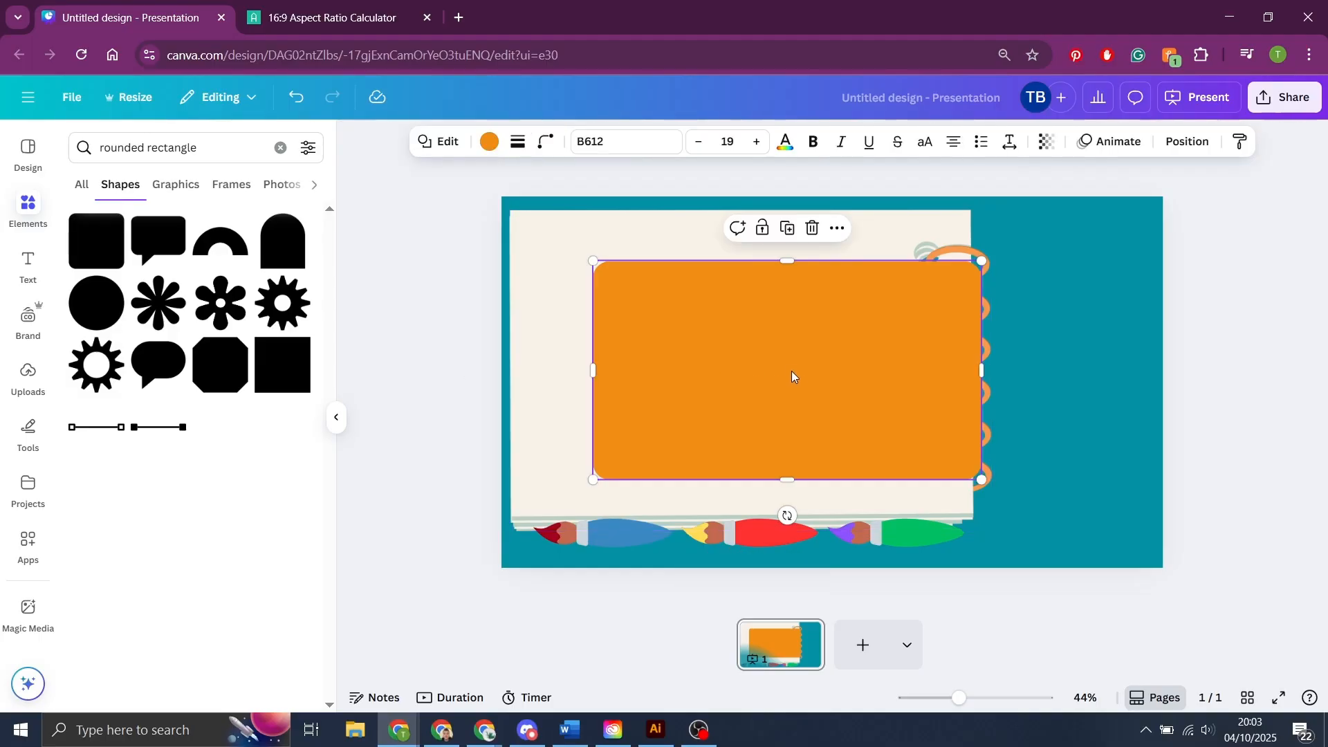
{"action": "left_click_drag", "start_coordinate": [793, 376], "coordinate": [767, 365]}
{"action": "key", "text": "ctrl+z"}
{"action": "key", "text": "ctrl+z"}
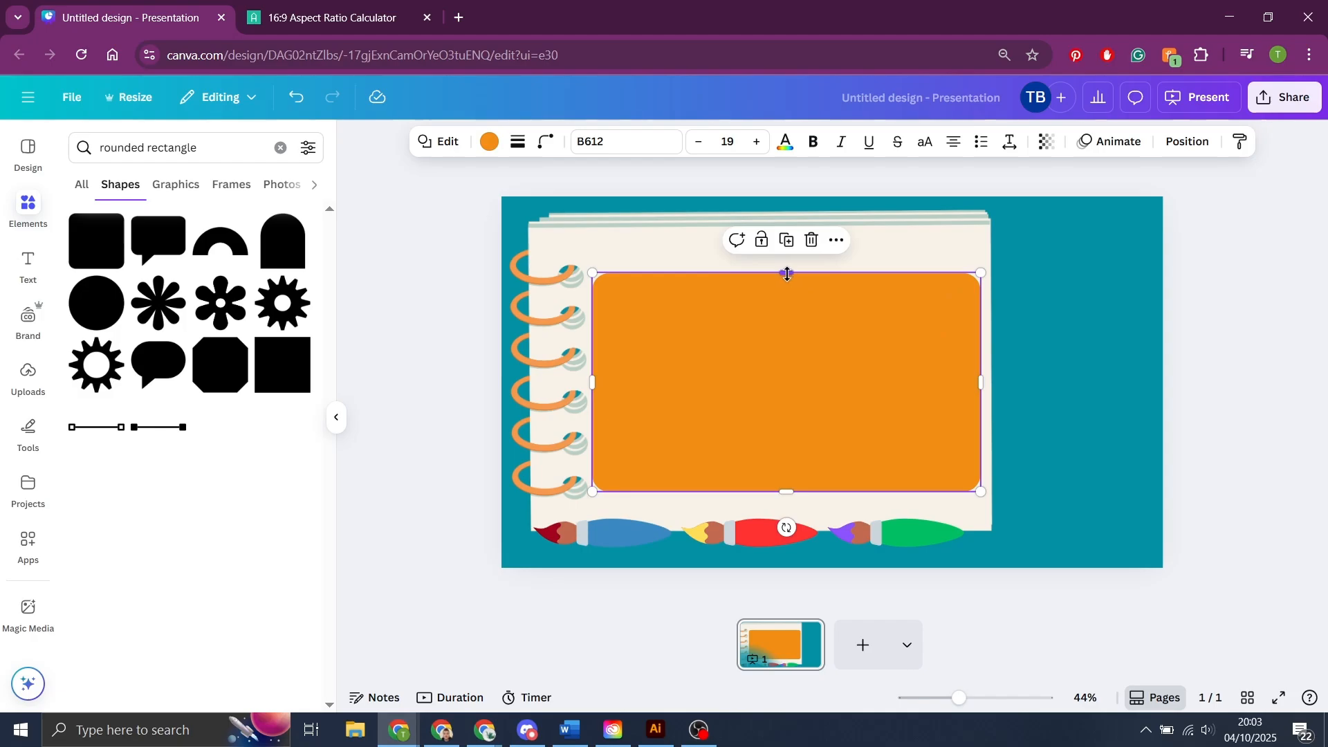
Recolour the rounded rectangle with the pink from the default solid colours.
{"action": "left_click_drag", "start_coordinate": [788, 274], "coordinate": [788, 274]}
{"action": "left_click", "coordinate": [489, 142]}
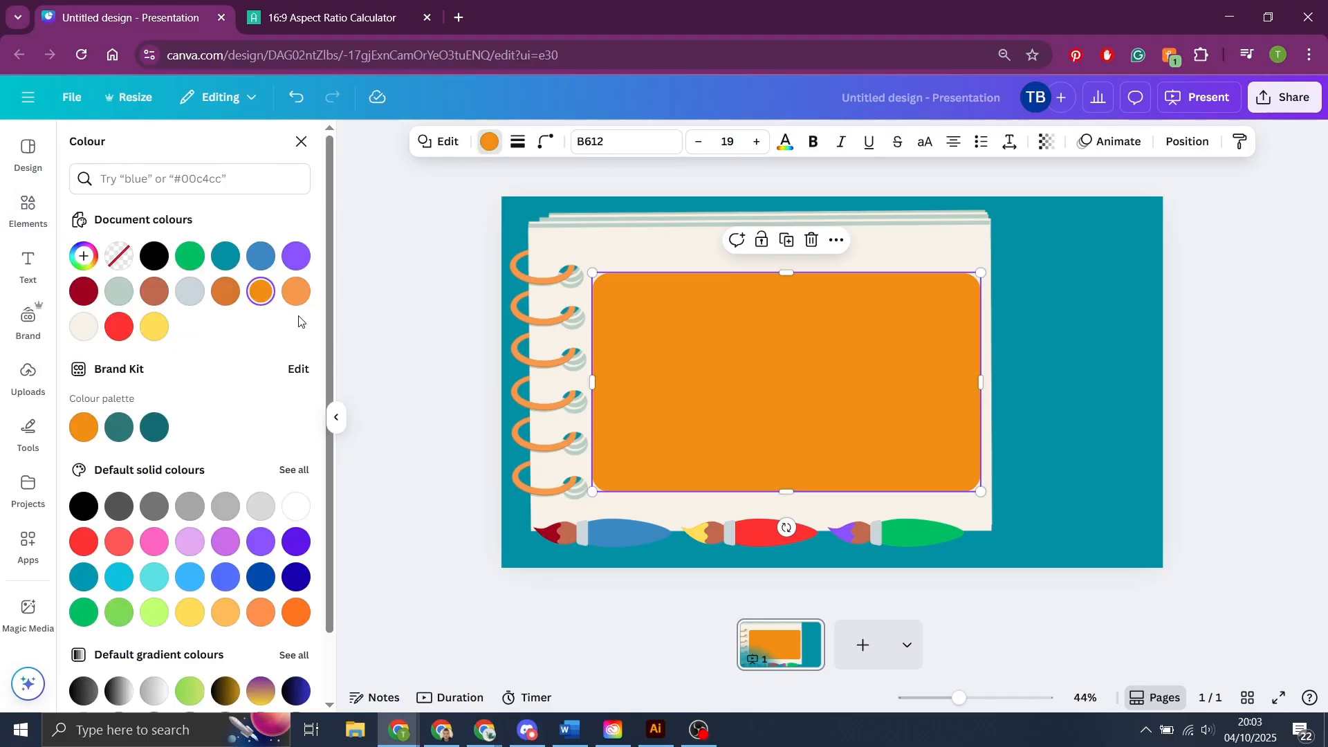
{"action": "left_click", "coordinate": [155, 547]}
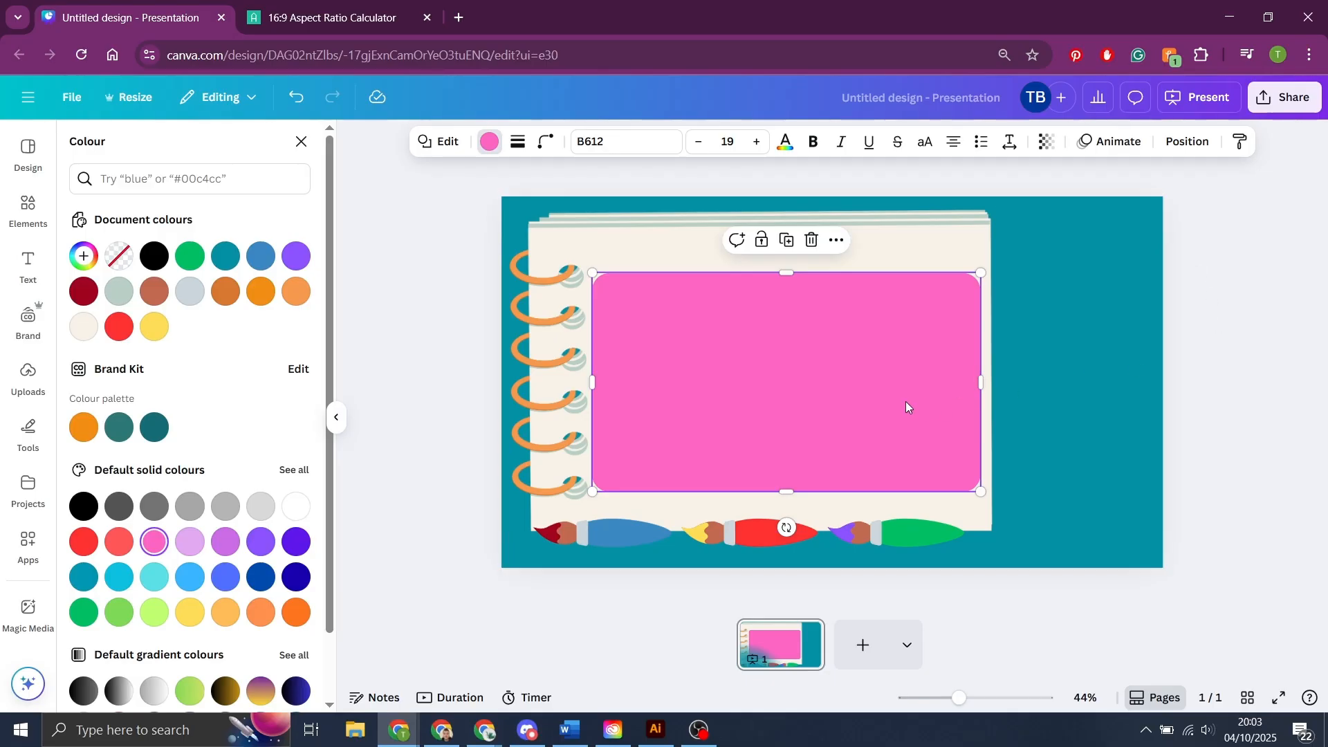
{"action": "left_click", "coordinate": [212, 188]}
{"action": "left_click", "coordinate": [299, 141]}
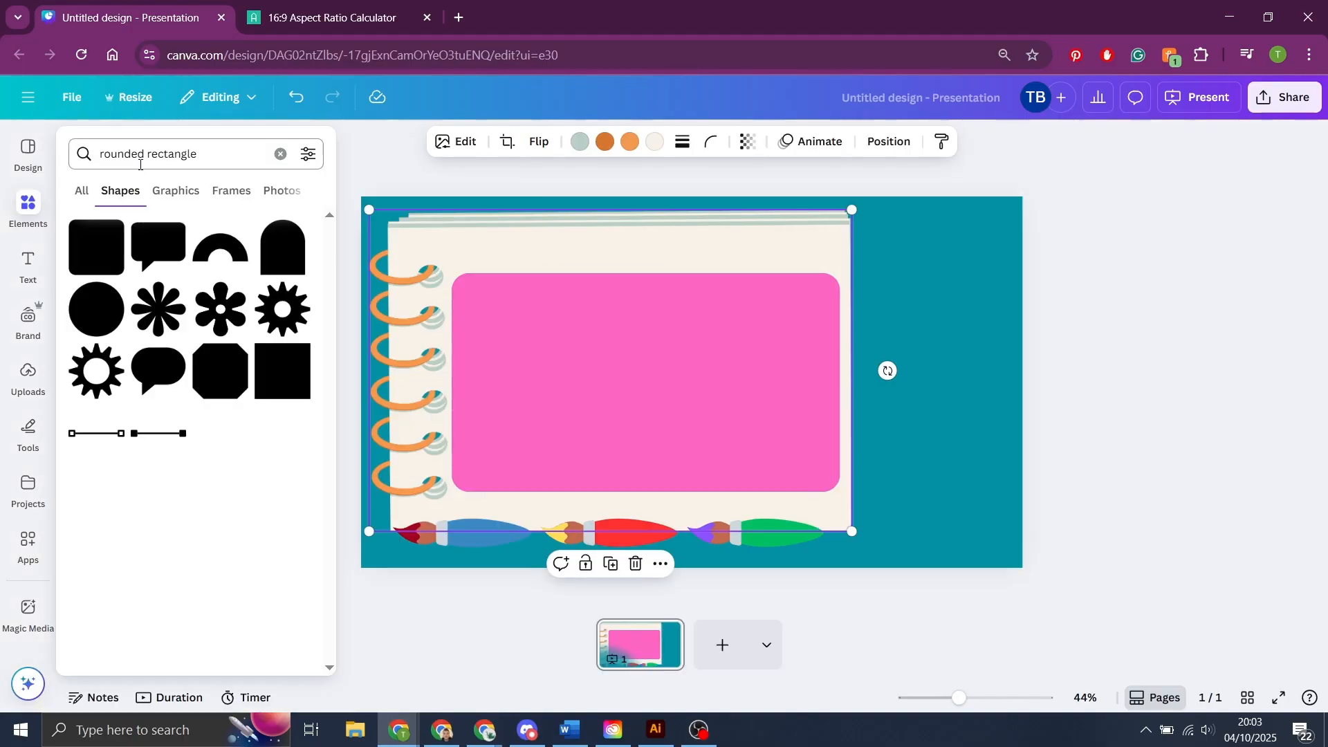
Search the elements for "paint stroke".
{"action": "left_click", "coordinate": [92, 159]}
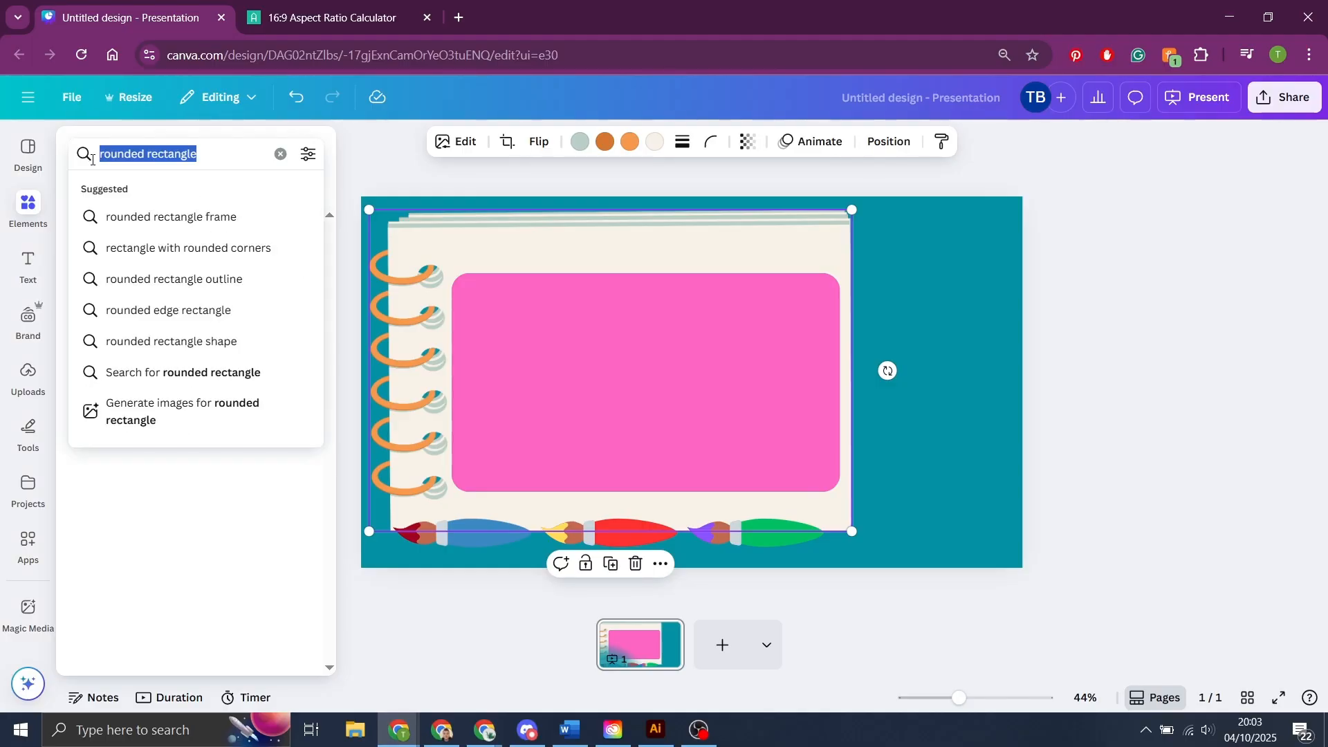
{"action": "type", "text": "paint "}
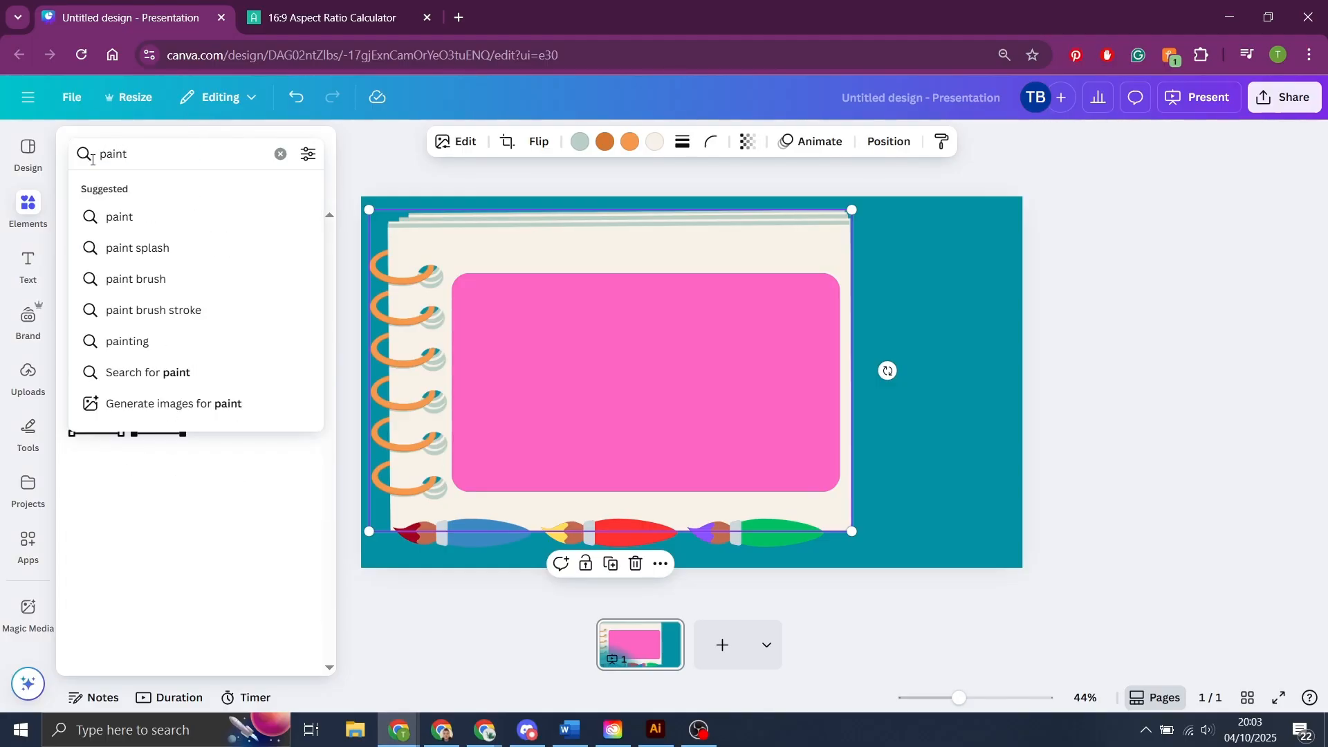
{"action": "type", "text": "sterok"}
{"action": "key", "text": "BackSpace"}
{"action": "key", "text": "BackSpace"}
{"action": "key", "text": "BackSpace"}
{"action": "key", "text": "BackSpace"}
{"action": "type", "text": "roke"}
{"action": "key", "text": "Return"}
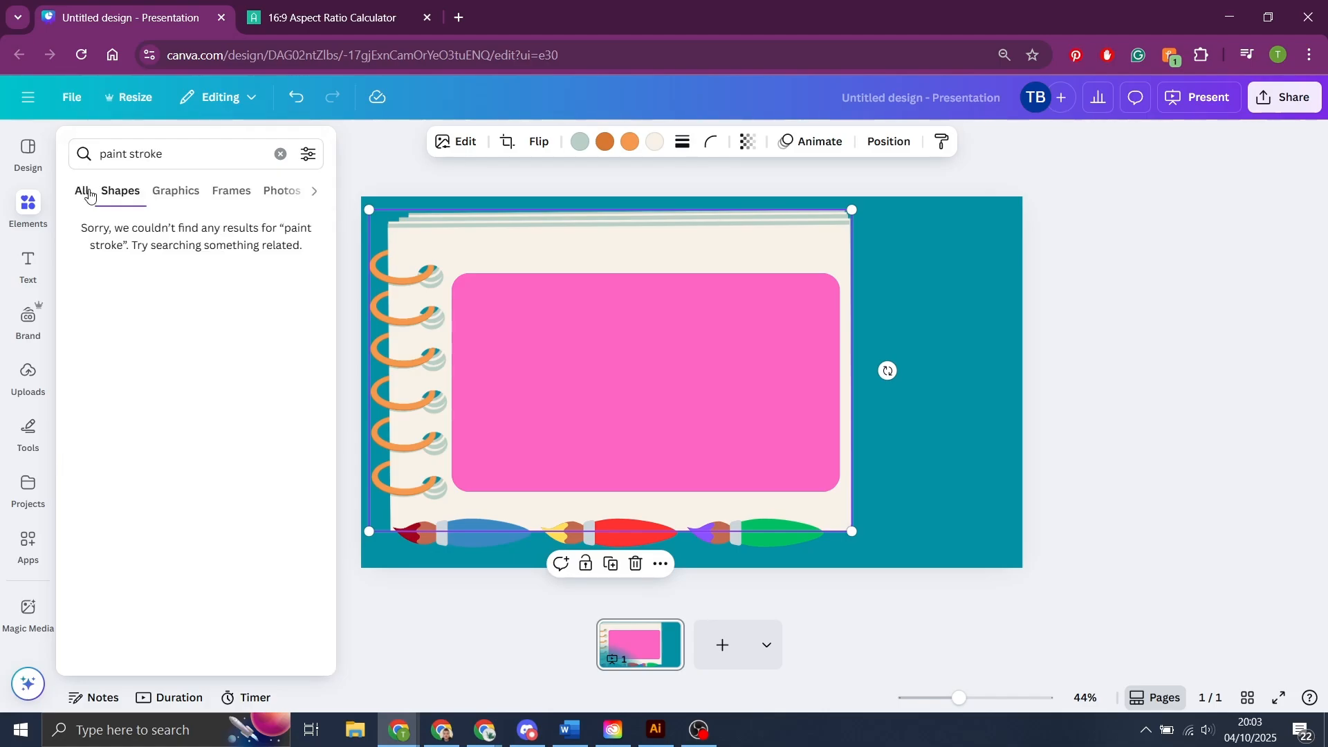
Widen the search to all element types, refine it to "Paint brush stroke", and show the full set of graphics.
{"action": "left_click", "coordinate": [88, 194]}
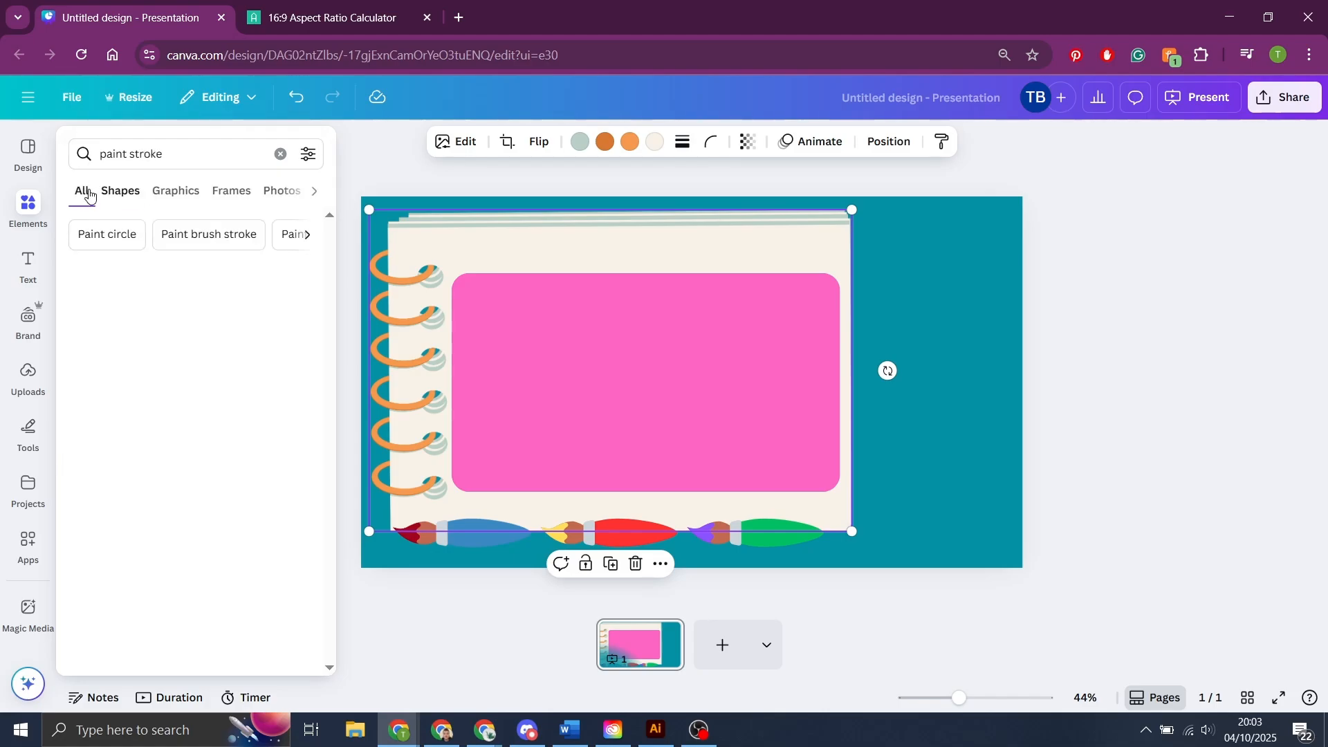
{"action": "left_click", "coordinate": [201, 235]}
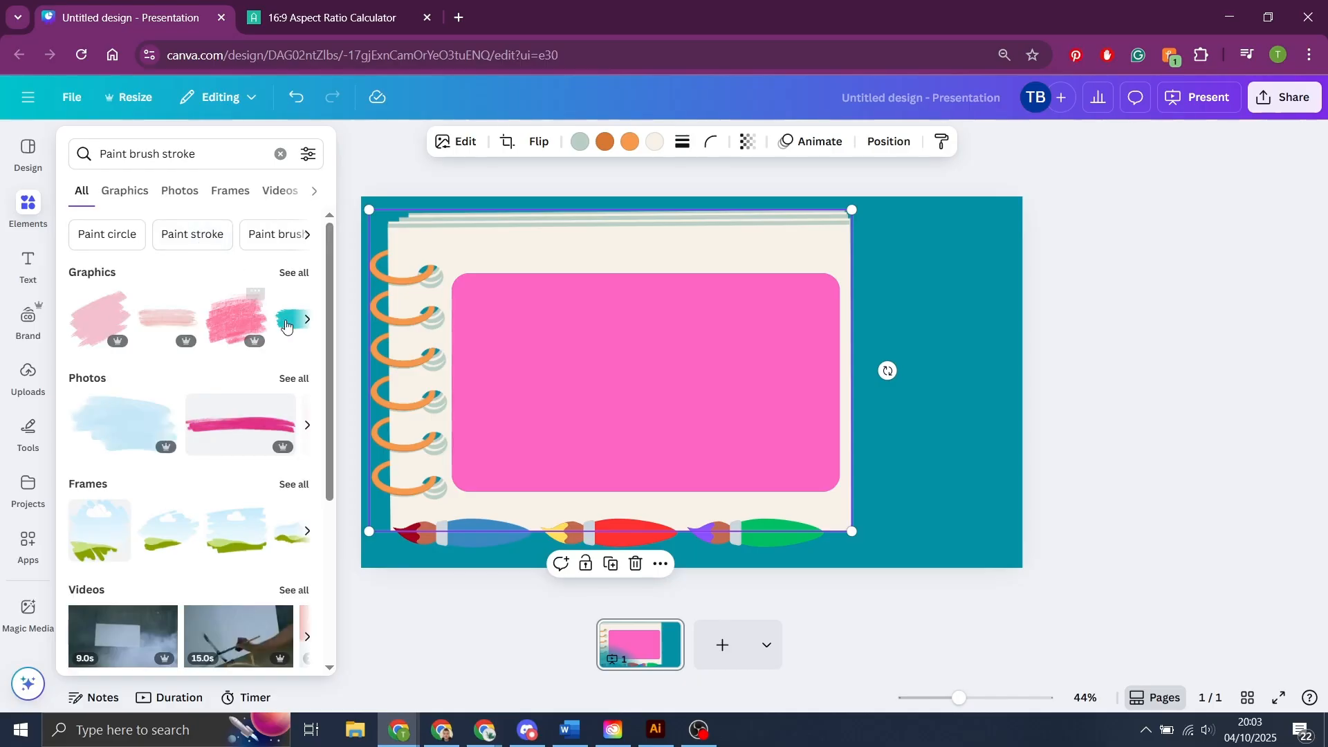
{"action": "left_click", "coordinate": [308, 322]}
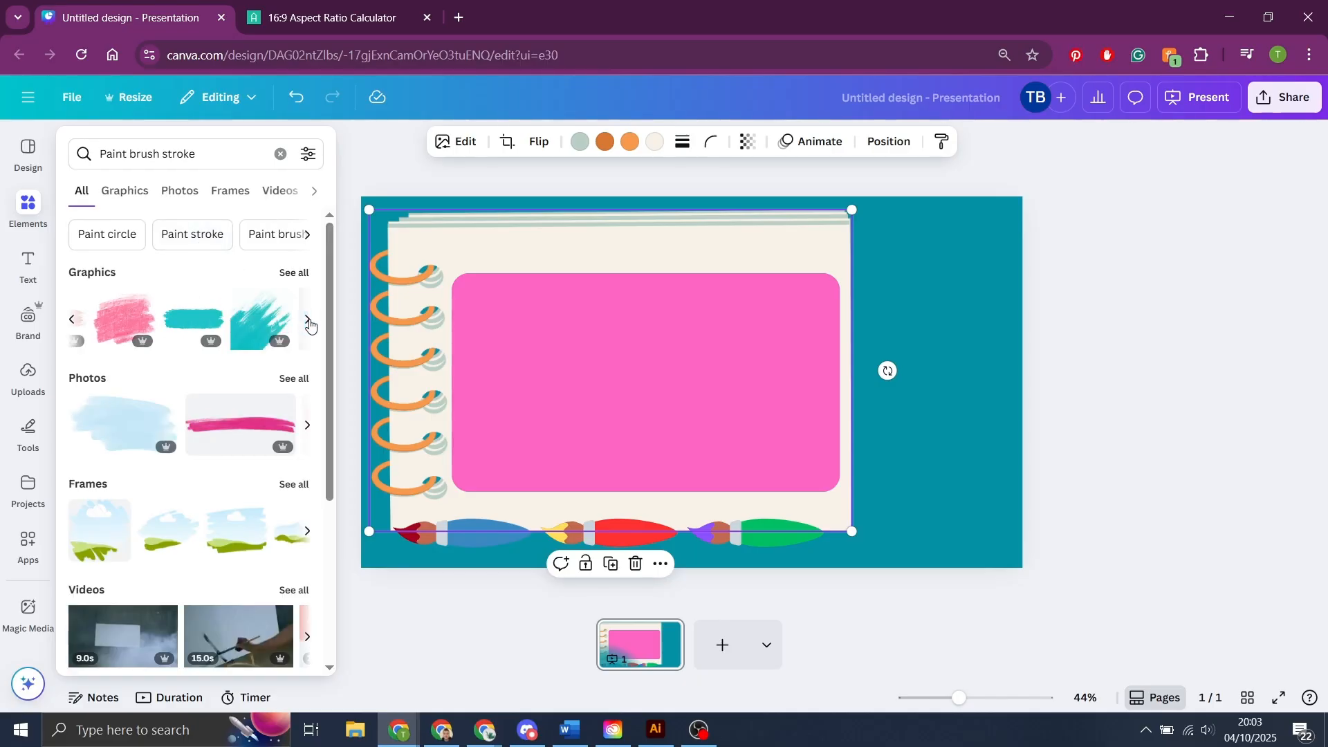
{"action": "left_click", "coordinate": [308, 322]}
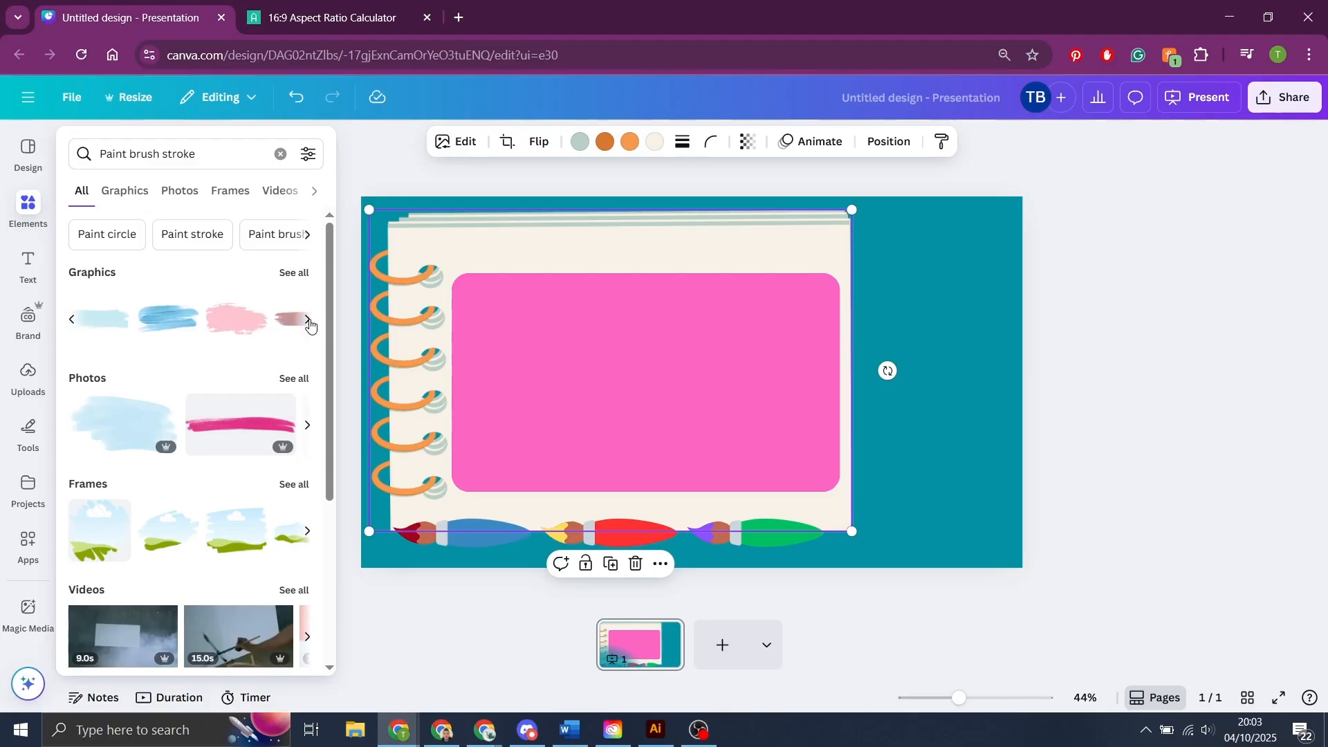
{"action": "left_click", "coordinate": [308, 322]}
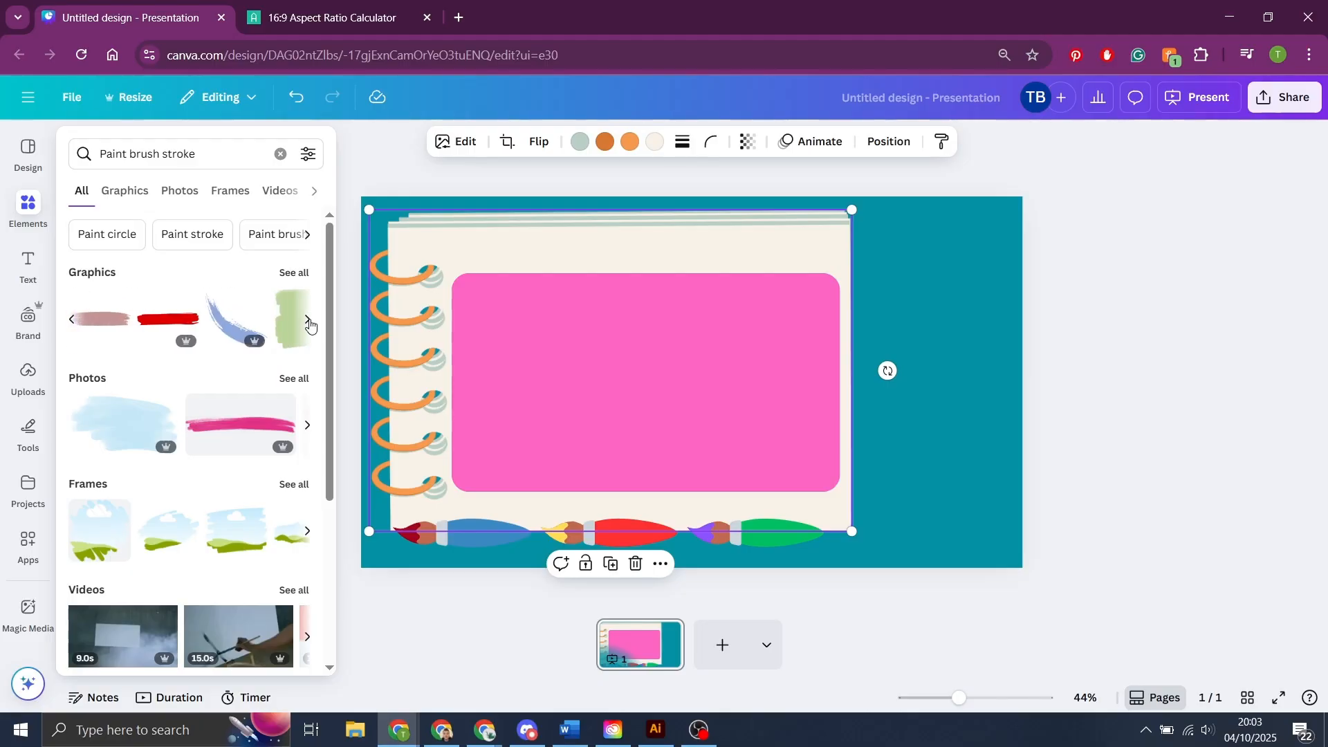
{"action": "left_click", "coordinate": [308, 323]}
{"action": "left_click", "coordinate": [309, 322]}
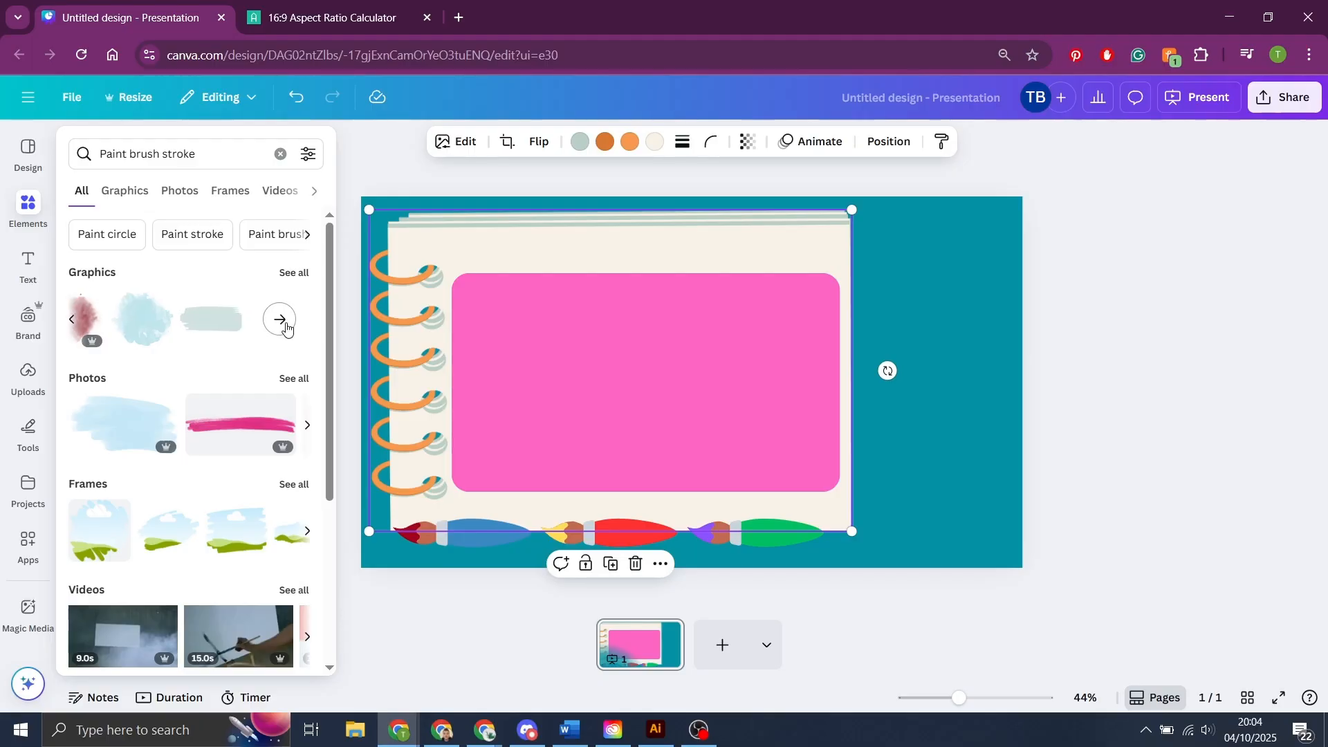
{"action": "left_click", "coordinate": [284, 320]}
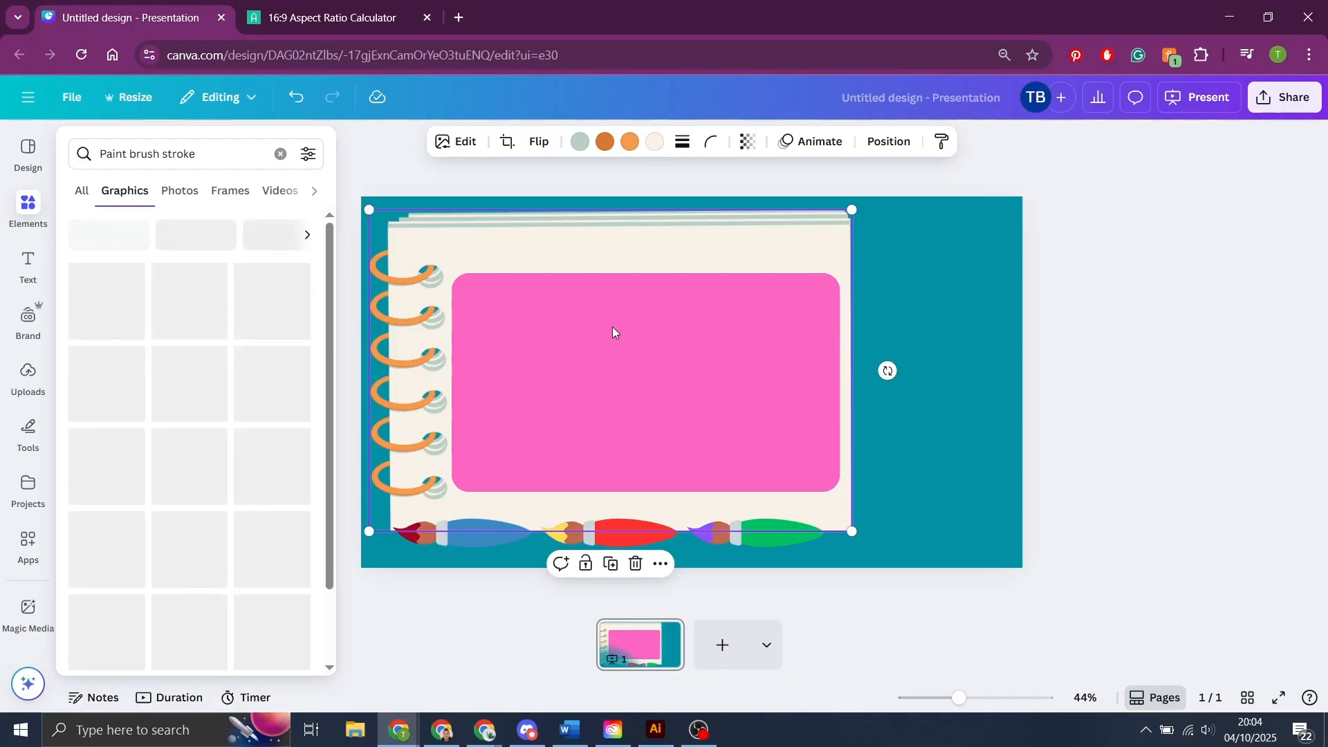
Move the pink rectangle slightly higher on the notepad sheet and return to the element results.
{"action": "left_click_drag", "start_coordinate": [628, 366], "coordinate": [631, 353]}
{"action": "left_click", "coordinate": [106, 142]}
{"action": "left_click", "coordinate": [28, 208]}
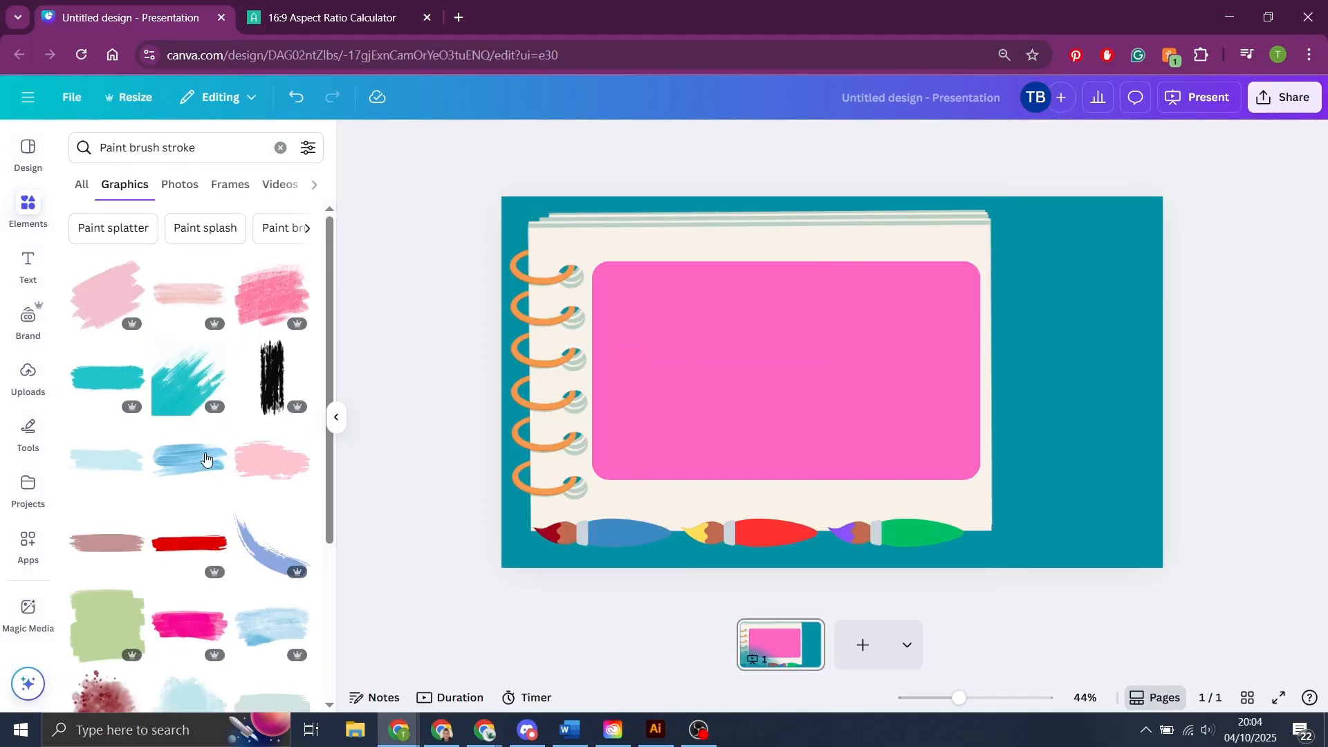
Try a vertical black brush stroke, enlarged to nearly page height, on the teal area beside the notepad, and delete it.
{"action": "scroll", "coordinate": [248, 476], "scroll_direction": "down", "scroll_amount": 3}
{"action": "scroll", "coordinate": [248, 475], "scroll_direction": "up", "scroll_amount": 2}
{"action": "left_click", "coordinate": [272, 319]}
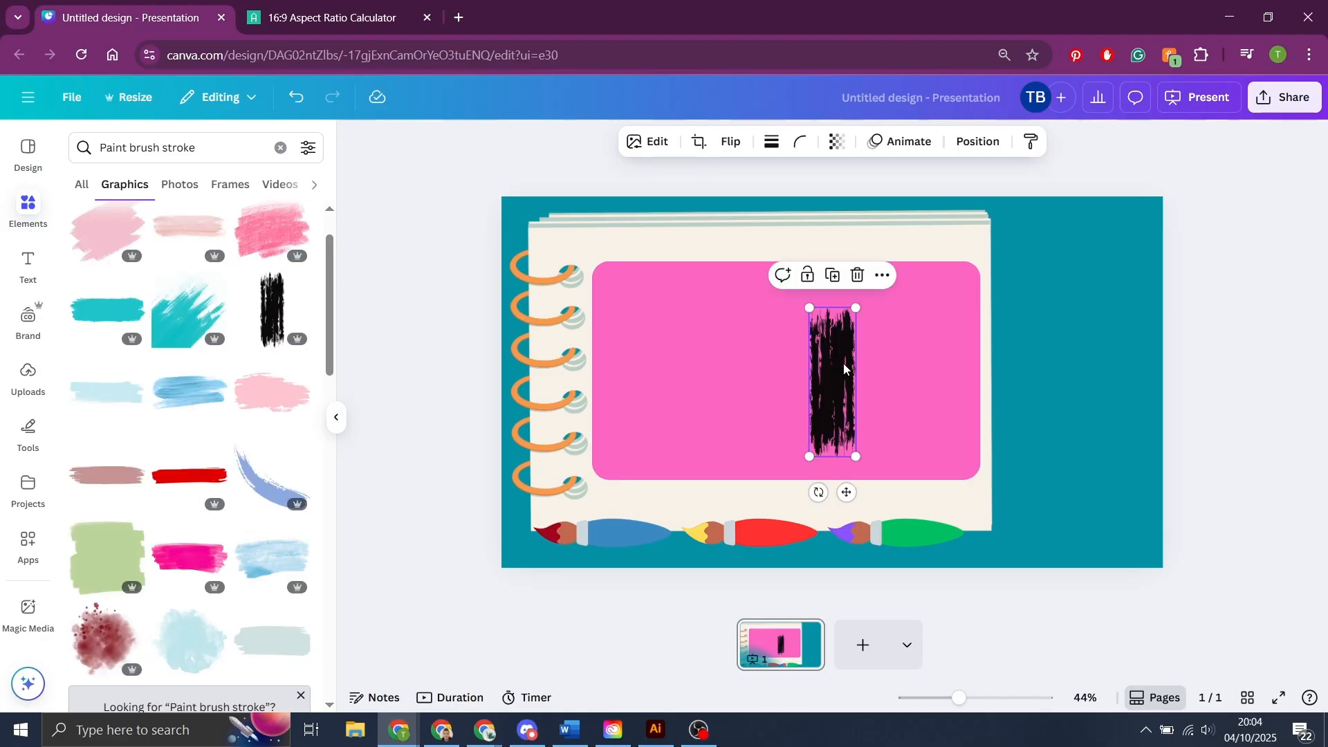
{"action": "left_click_drag", "start_coordinate": [840, 366], "coordinate": [1028, 267]}
{"action": "left_click_drag", "start_coordinate": [1051, 359], "coordinate": [1154, 521]}
{"action": "left_click_drag", "start_coordinate": [1043, 368], "coordinate": [1071, 382]}
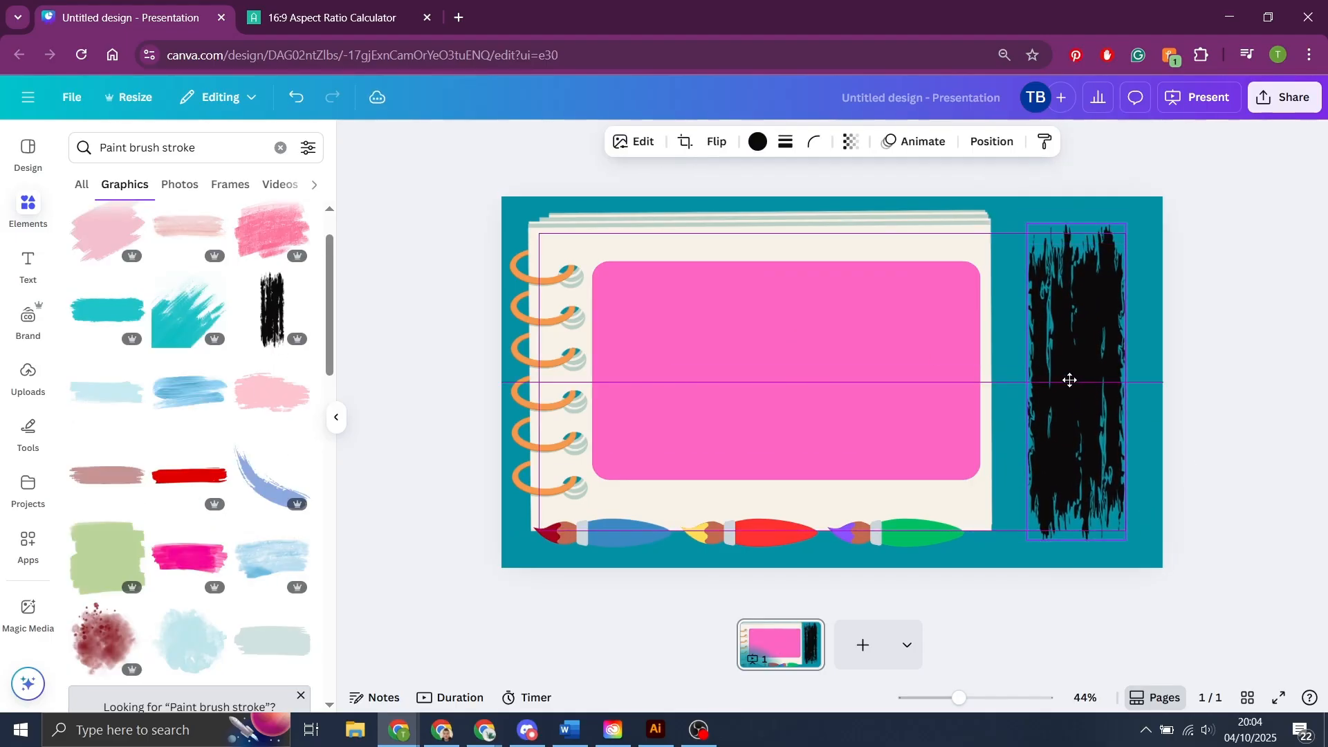
{"action": "left_click_drag", "start_coordinate": [1028, 227], "coordinate": [1019, 204]}
{"action": "key", "text": "Delete"}
Add the blue paint brush stroke graphic, shrink it and turn it upright on the teal area beside the notepad.
{"action": "scroll", "coordinate": [164, 444], "scroll_direction": "down", "scroll_amount": 10}
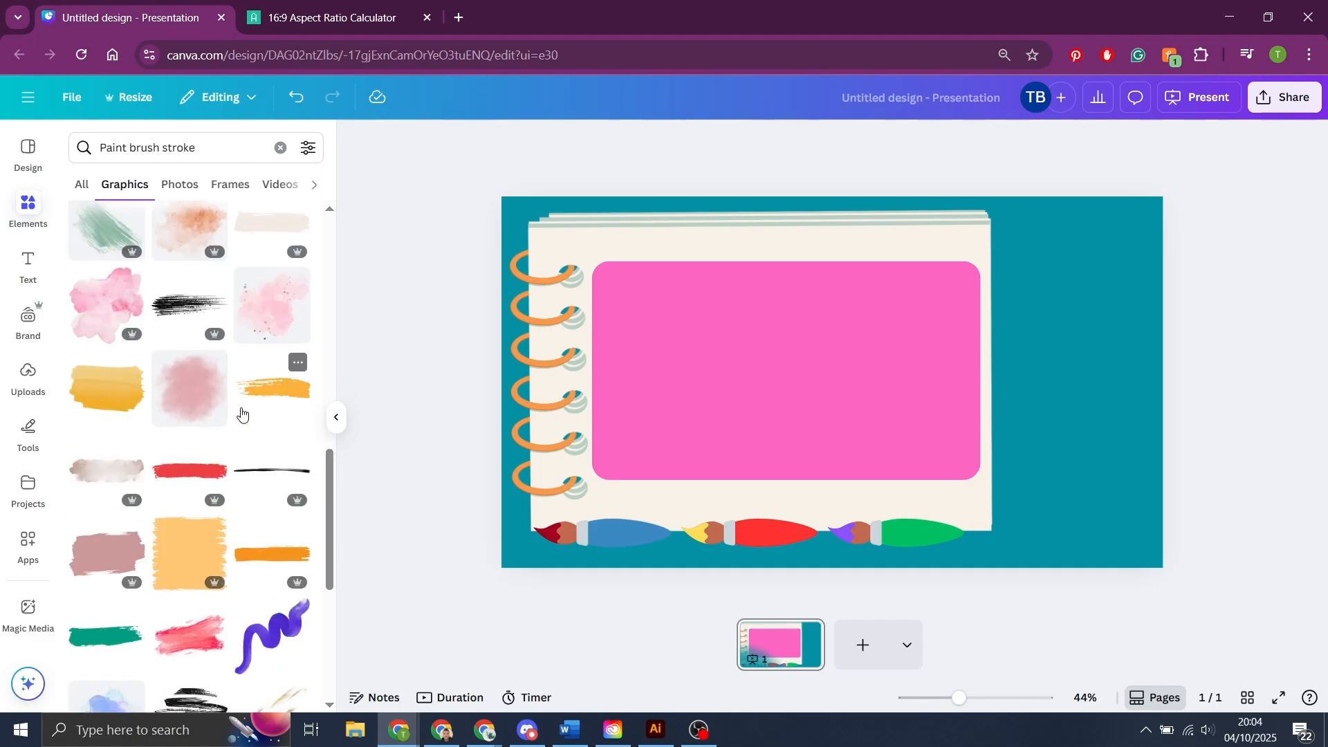
{"action": "scroll", "coordinate": [164, 445], "scroll_direction": "down", "scroll_amount": 8}
{"action": "left_click", "coordinate": [106, 280]}
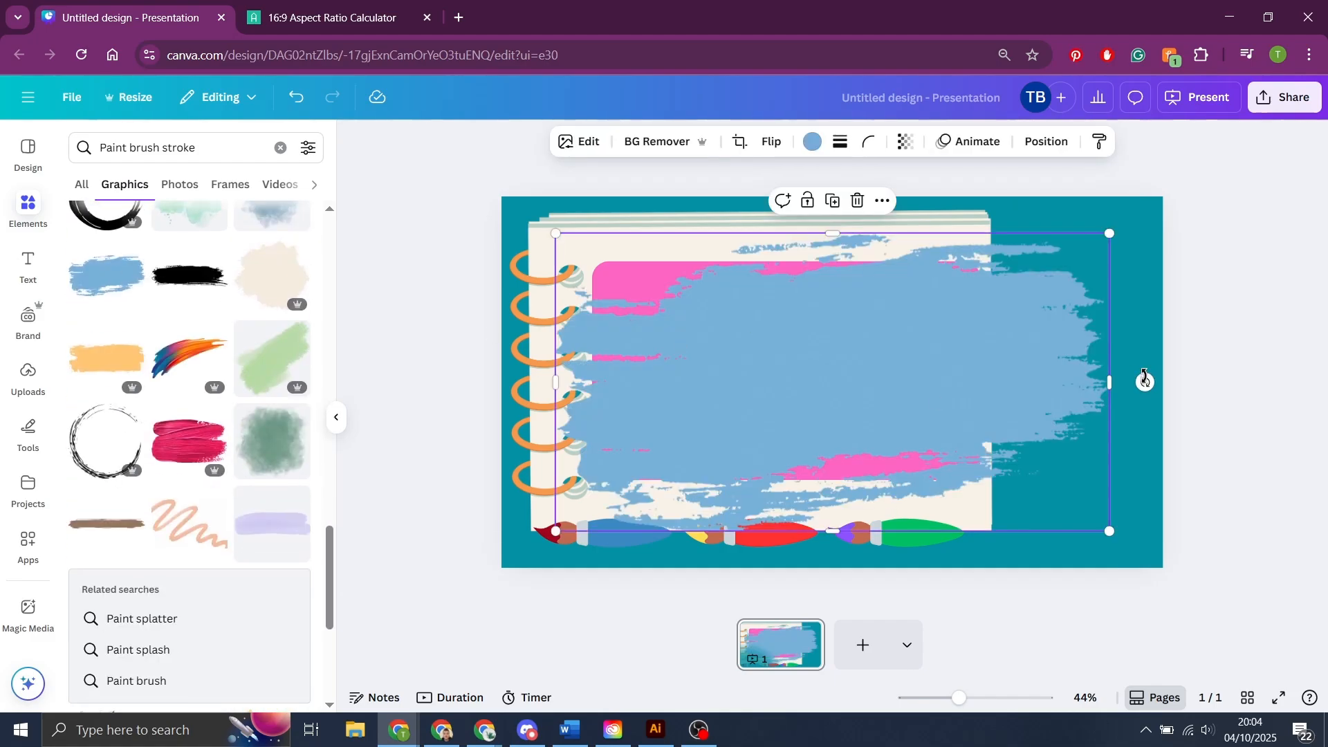
{"action": "left_click_drag", "start_coordinate": [832, 564], "coordinate": [832, 594]}
{"action": "left_click_drag", "start_coordinate": [842, 415], "coordinate": [996, 514]}
{"action": "mouse_move", "coordinate": [849, 217]}
{"action": "left_mouse_down"}
{"action": "mouse_move", "coordinate": [961, 335]}
{"action": "mouse_move", "coordinate": [986, 422]}
{"action": "left_mouse_up"}
{"action": "left_click_drag", "start_coordinate": [1055, 511], "coordinate": [1069, 295]}
Resize and align the blue brush stroke to fill most of the teal strip's height beside the notepad.
{"action": "left_click_drag", "start_coordinate": [972, 205], "coordinate": [995, 249]}
{"action": "left_click_drag", "start_coordinate": [1067, 386], "coordinate": [1065, 346]}
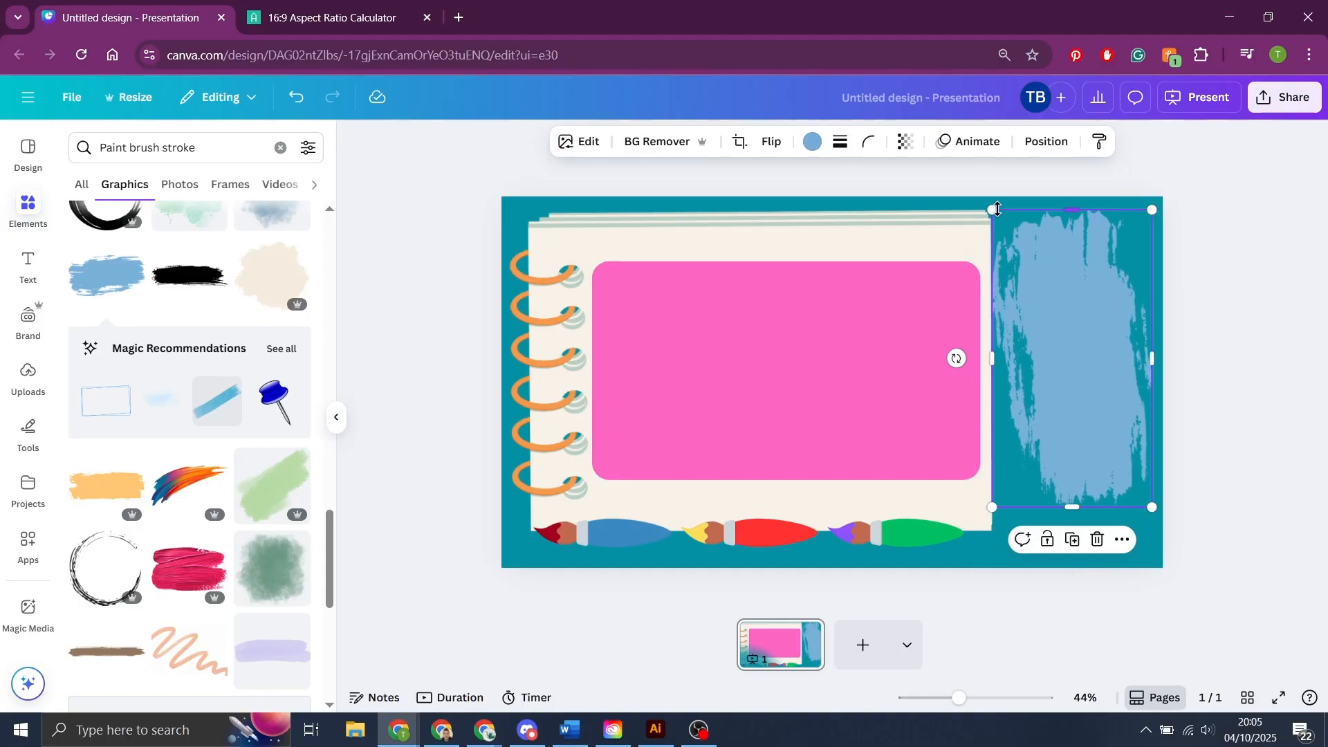
{"action": "left_click_drag", "start_coordinate": [994, 209], "coordinate": [999, 220]}
{"action": "left_click_drag", "start_coordinate": [1095, 338], "coordinate": [1097, 328]}
{"action": "left_click_drag", "start_coordinate": [1077, 497], "coordinate": [1083, 536]}
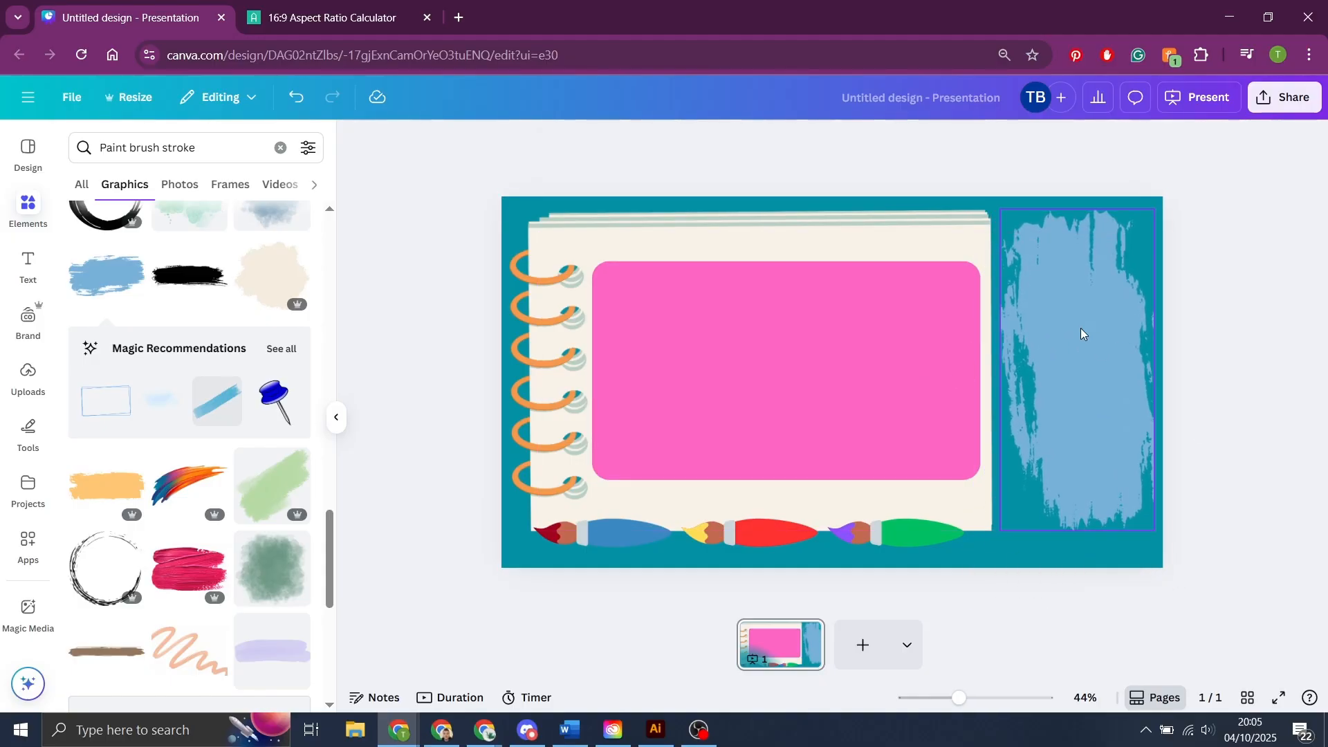
Try orange as the vertical brush stroke's colour.
{"action": "left_click", "coordinate": [1082, 335]}
{"action": "left_click", "coordinate": [812, 141]}
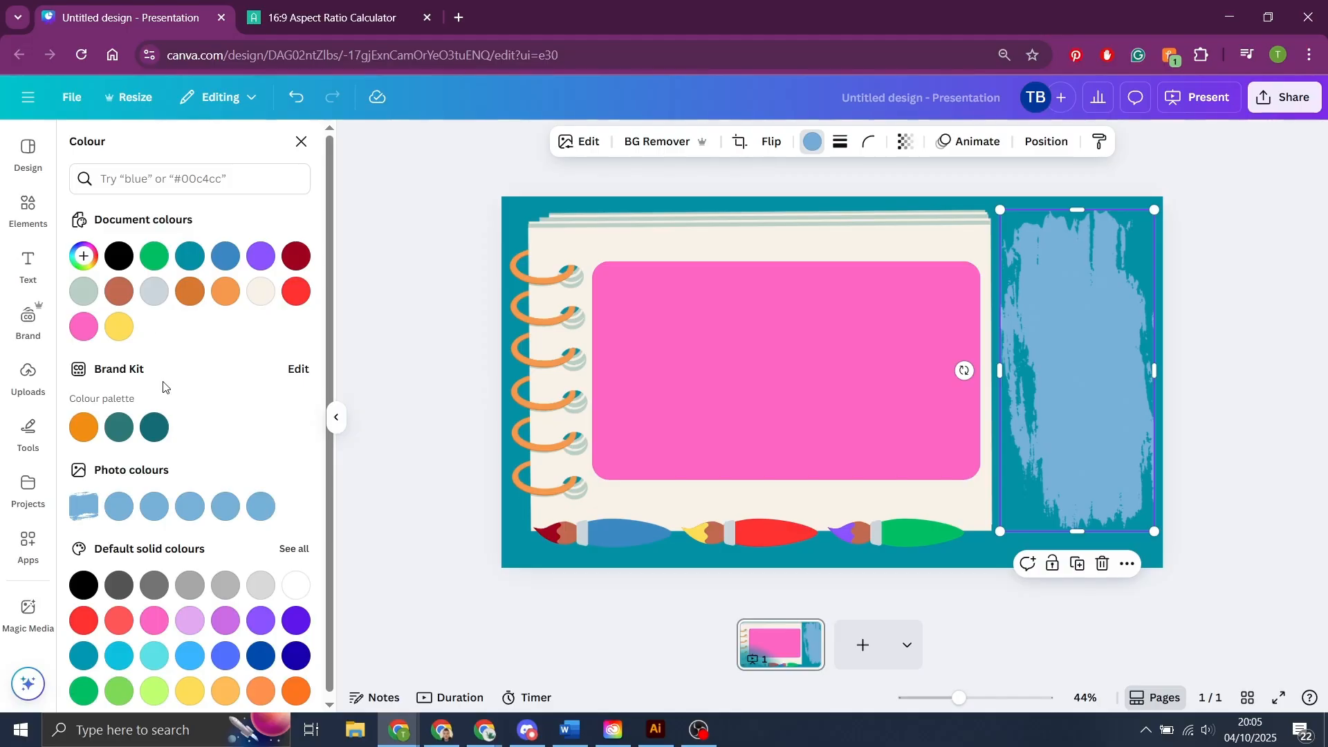
{"action": "scroll", "coordinate": [207, 401], "scroll_direction": "down", "scroll_amount": 1}
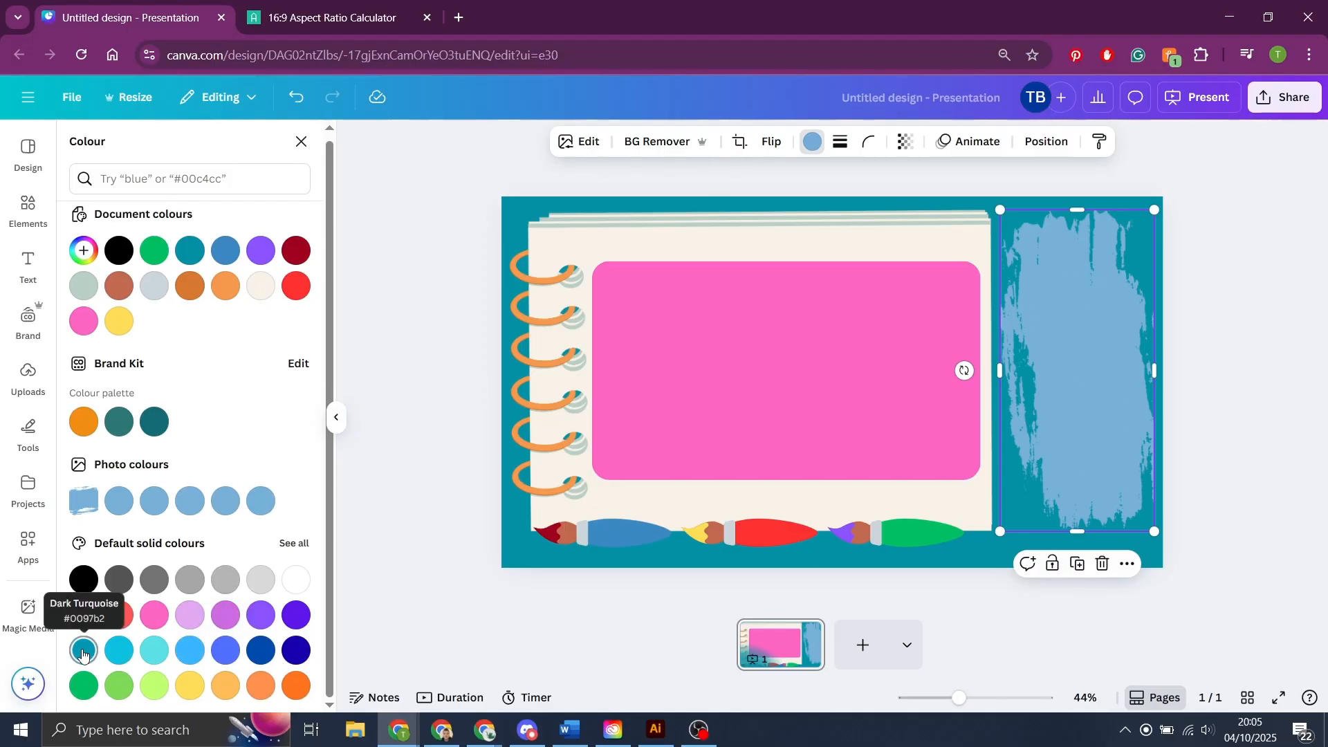
{"action": "left_click", "coordinate": [83, 250]}
{"action": "mouse_move", "coordinate": [206, 386]}
{"action": "left_mouse_down"}
{"action": "mouse_move", "coordinate": [89, 386]}
{"action": "mouse_move", "coordinate": [105, 387]}
{"action": "left_mouse_up"}
{"action": "mouse_move", "coordinate": [228, 311]}
{"action": "left_mouse_down"}
{"action": "mouse_move", "coordinate": [270, 315]}
{"action": "mouse_move", "coordinate": [295, 287]}
{"action": "left_mouse_up"}
Set the brush stroke's transparency to 70 and recolour it bright green.
{"action": "left_click", "coordinate": [905, 141]}
{"action": "mouse_move", "coordinate": [947, 205]}
{"action": "left_mouse_down"}
{"action": "mouse_move", "coordinate": [883, 207]}
{"action": "mouse_move", "coordinate": [907, 207]}
{"action": "left_mouse_up"}
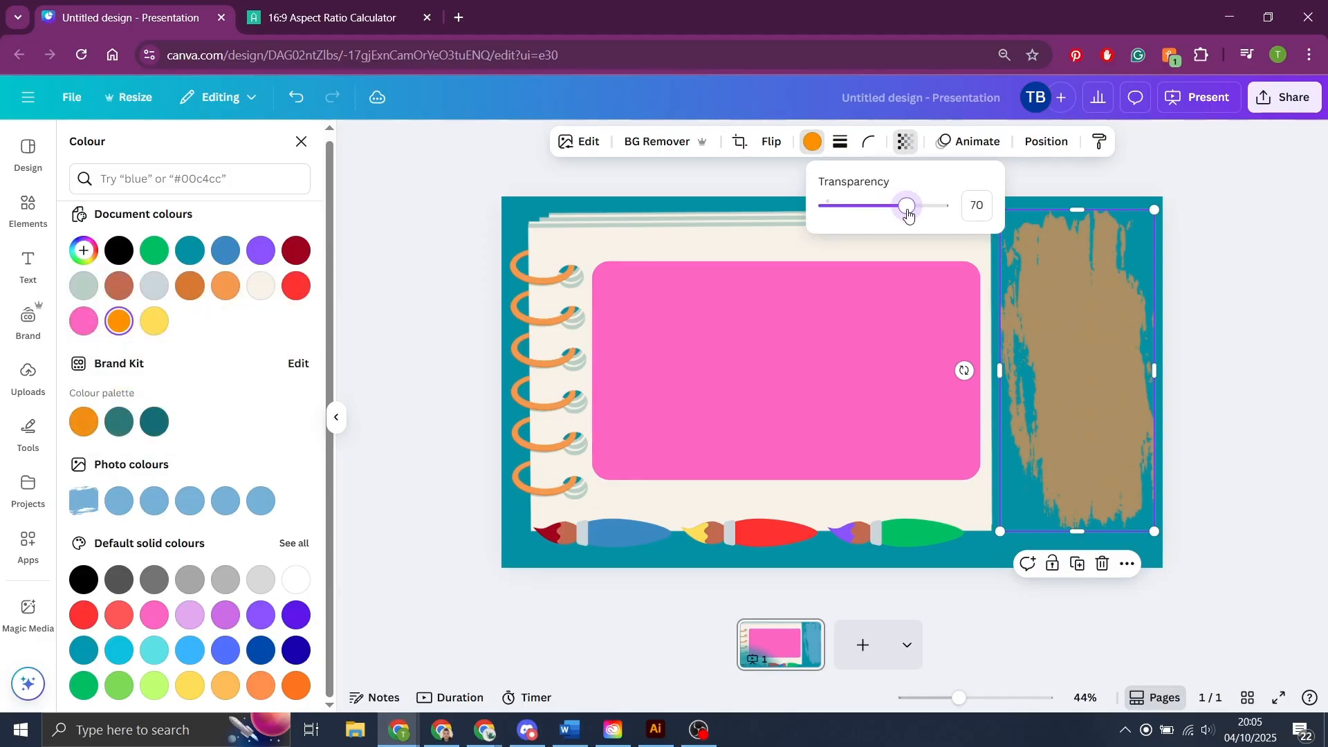
{"action": "left_click", "coordinate": [84, 250]}
{"action": "mouse_move", "coordinate": [105, 387]}
{"action": "left_mouse_down"}
{"action": "mouse_move", "coordinate": [159, 386]}
{"action": "mouse_move", "coordinate": [144, 387]}
{"action": "left_mouse_up"}
{"action": "left_click", "coordinate": [301, 141]}
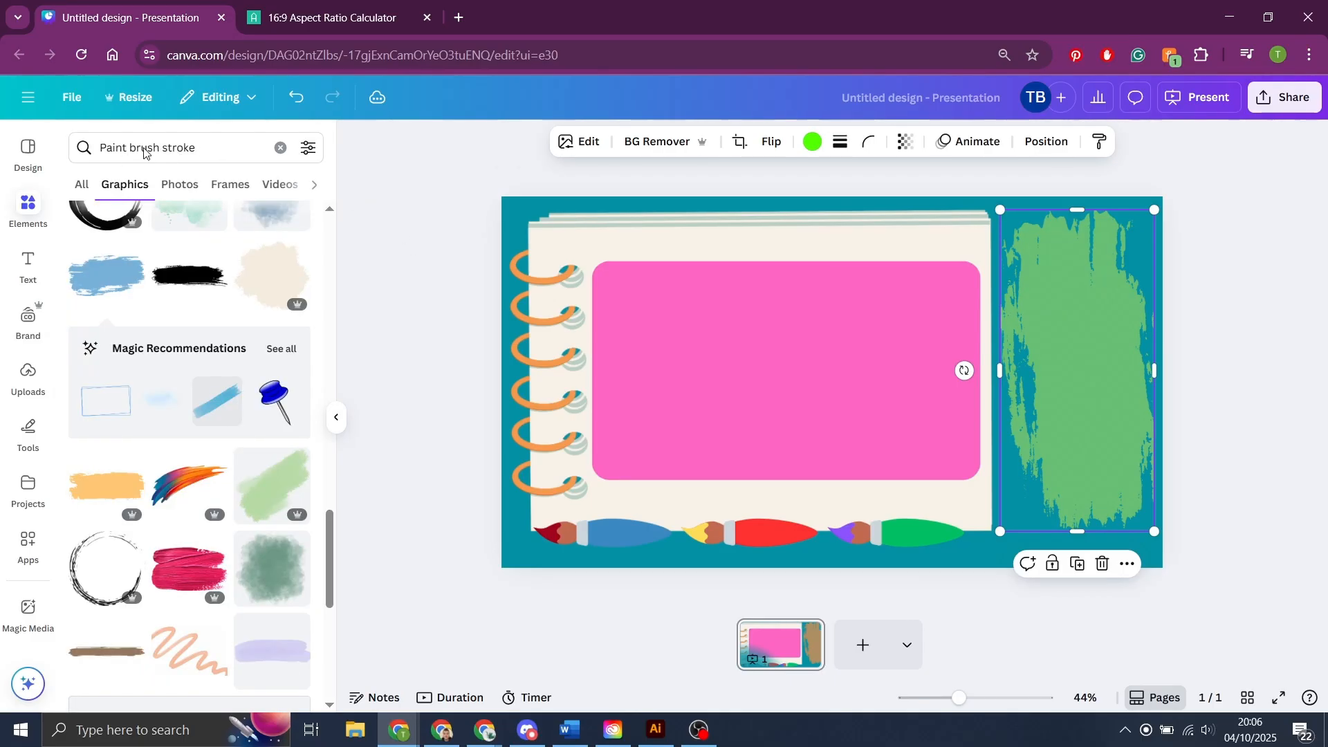
Search the graphics for "Paint splats".
{"action": "left_click_drag", "start_coordinate": [207, 148], "coordinate": [130, 148]}
{"action": "type", "text": "splats"}
{"action": "key", "text": "Return"}
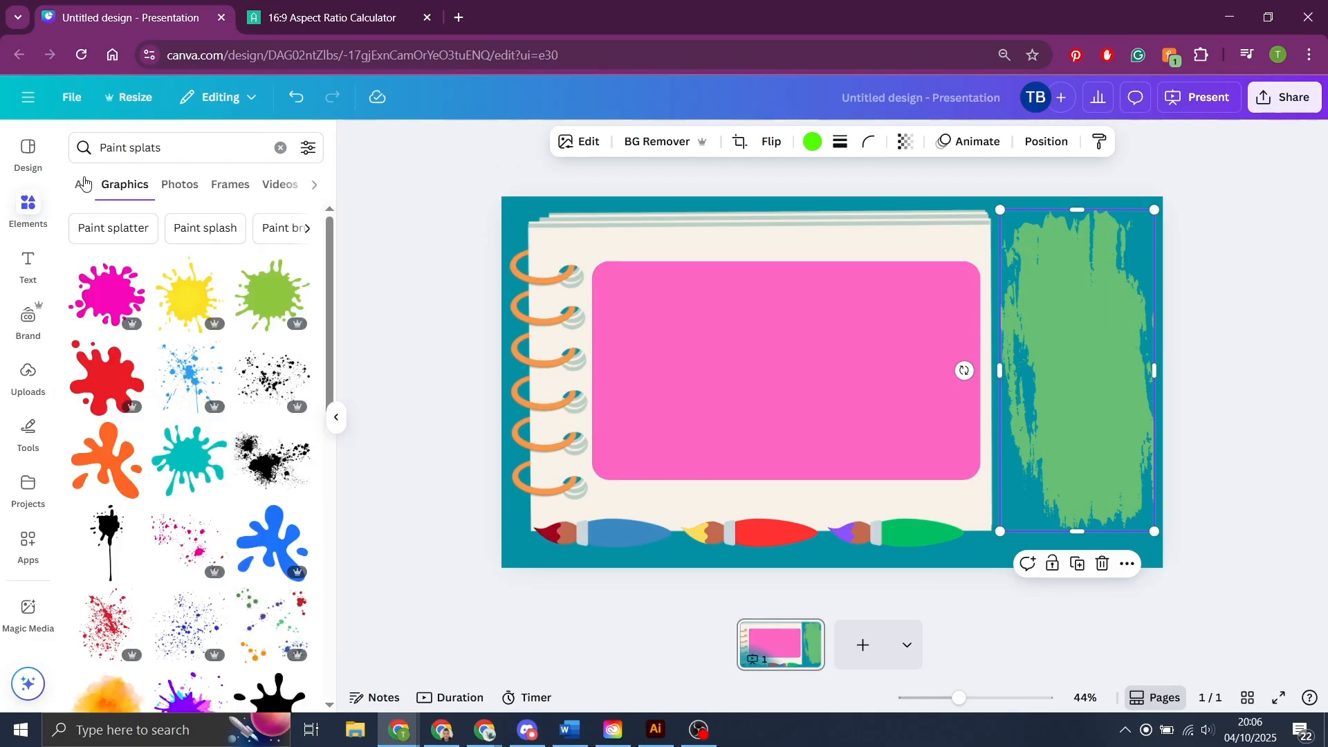
Add the black paint splatter graphic and enlarge it to about 1977 × 1382 px so it covers the page.
{"action": "left_click", "coordinate": [275, 386]}
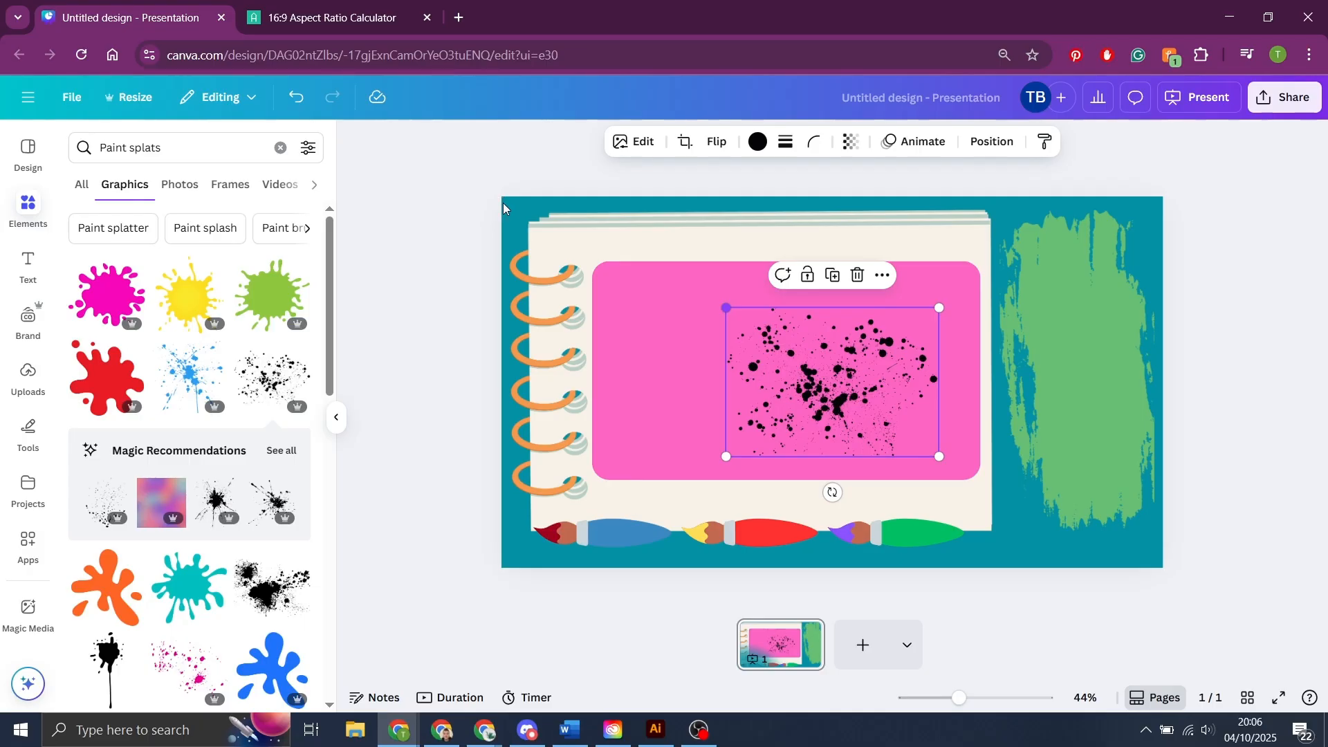
{"action": "left_click_drag", "start_coordinate": [726, 308], "coordinate": [503, 202]}
{"action": "left_click_drag", "start_coordinate": [624, 220], "coordinate": [591, 236]}
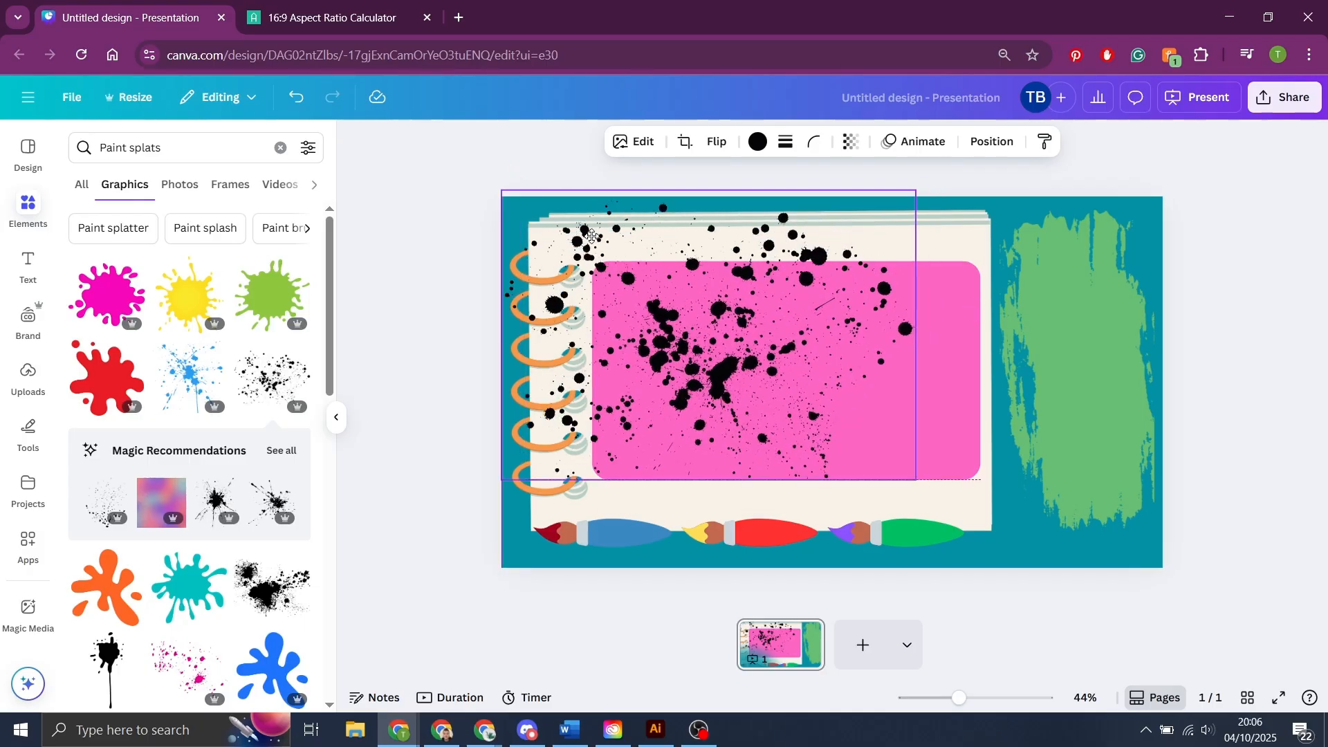
{"action": "left_click_drag", "start_coordinate": [915, 478], "coordinate": [1215, 602]}
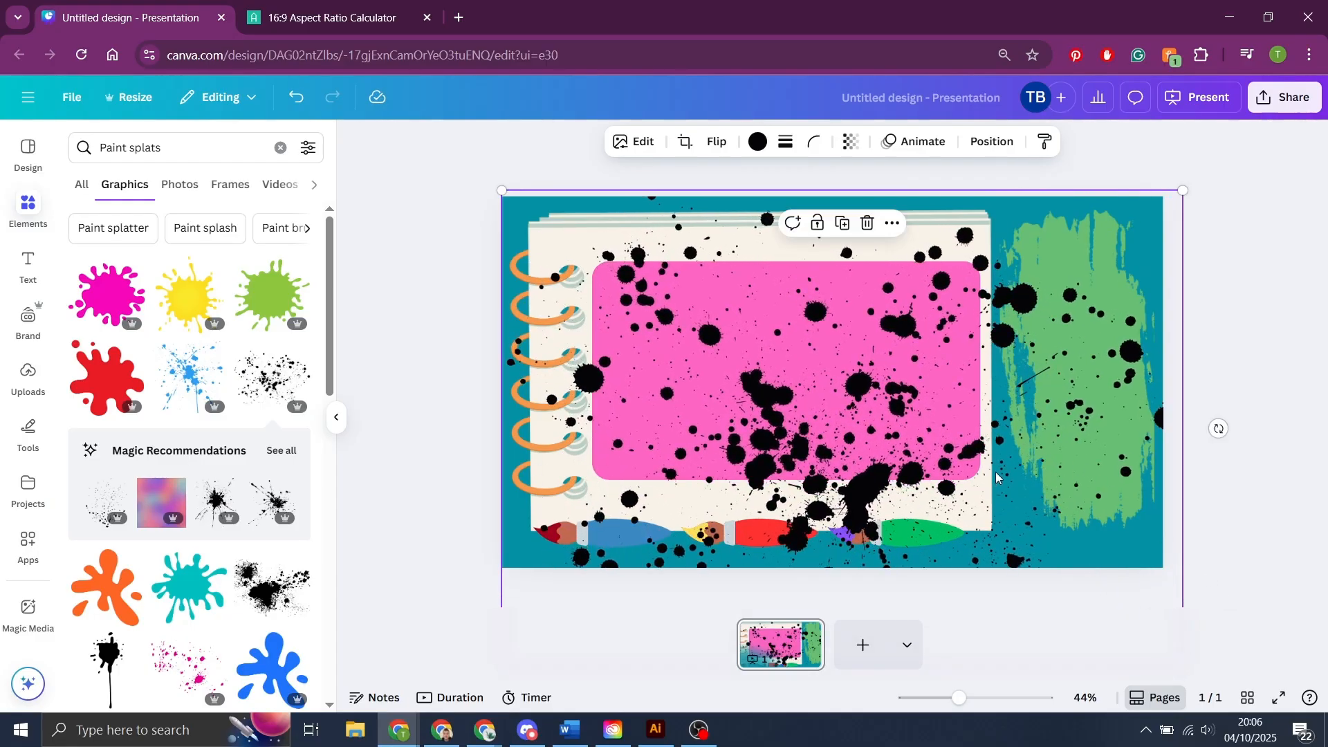
{"action": "left_click_drag", "start_coordinate": [1007, 456], "coordinate": [1002, 419]}
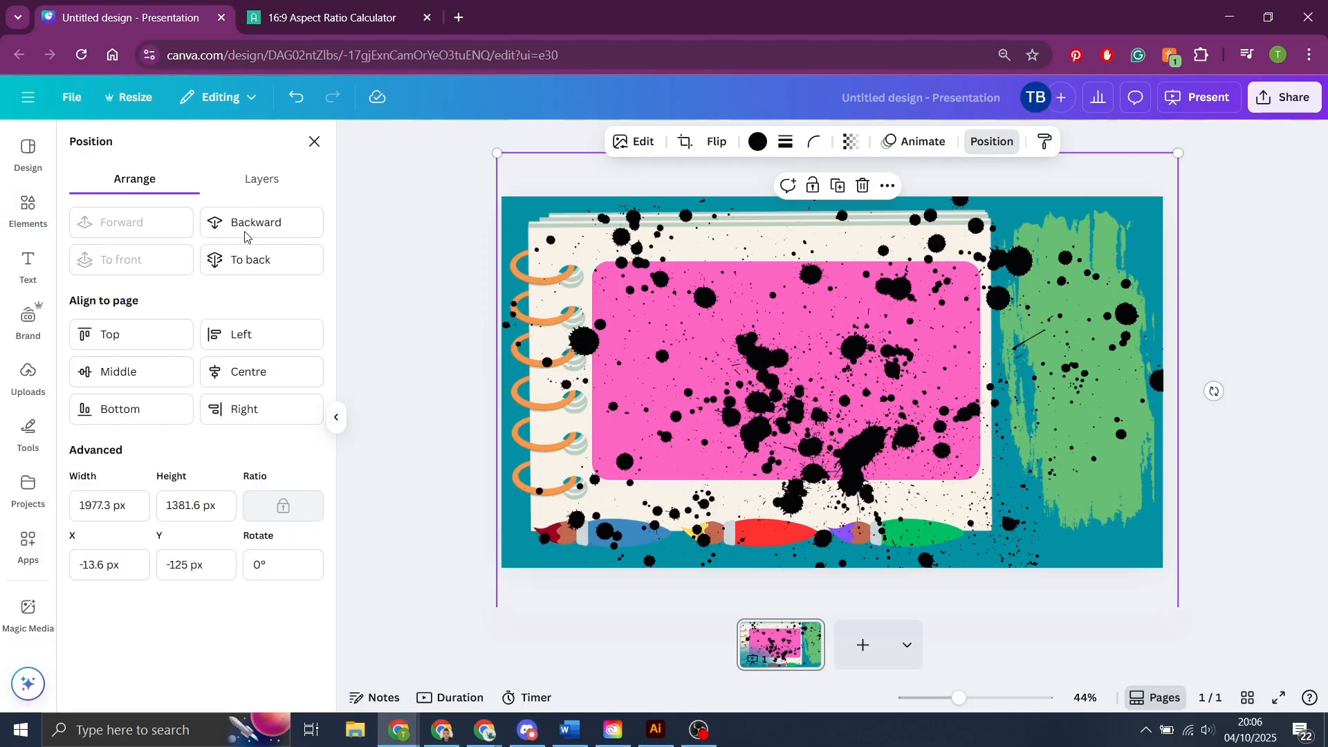
Send the black splatter behind the green brush stroke and the notepad, and recolour it yellow.
{"action": "left_click", "coordinate": [257, 225]}
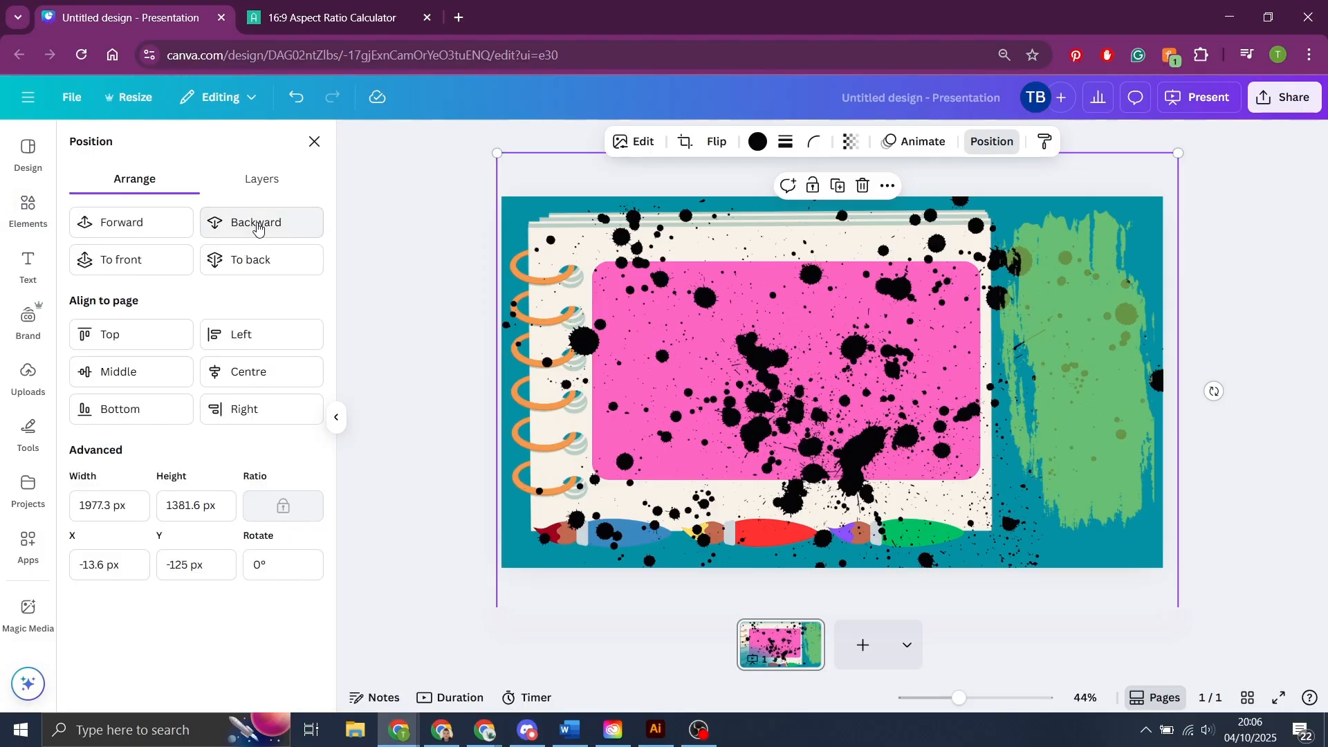
{"action": "left_click", "coordinate": [257, 225]}
{"action": "left_click", "coordinate": [758, 141]}
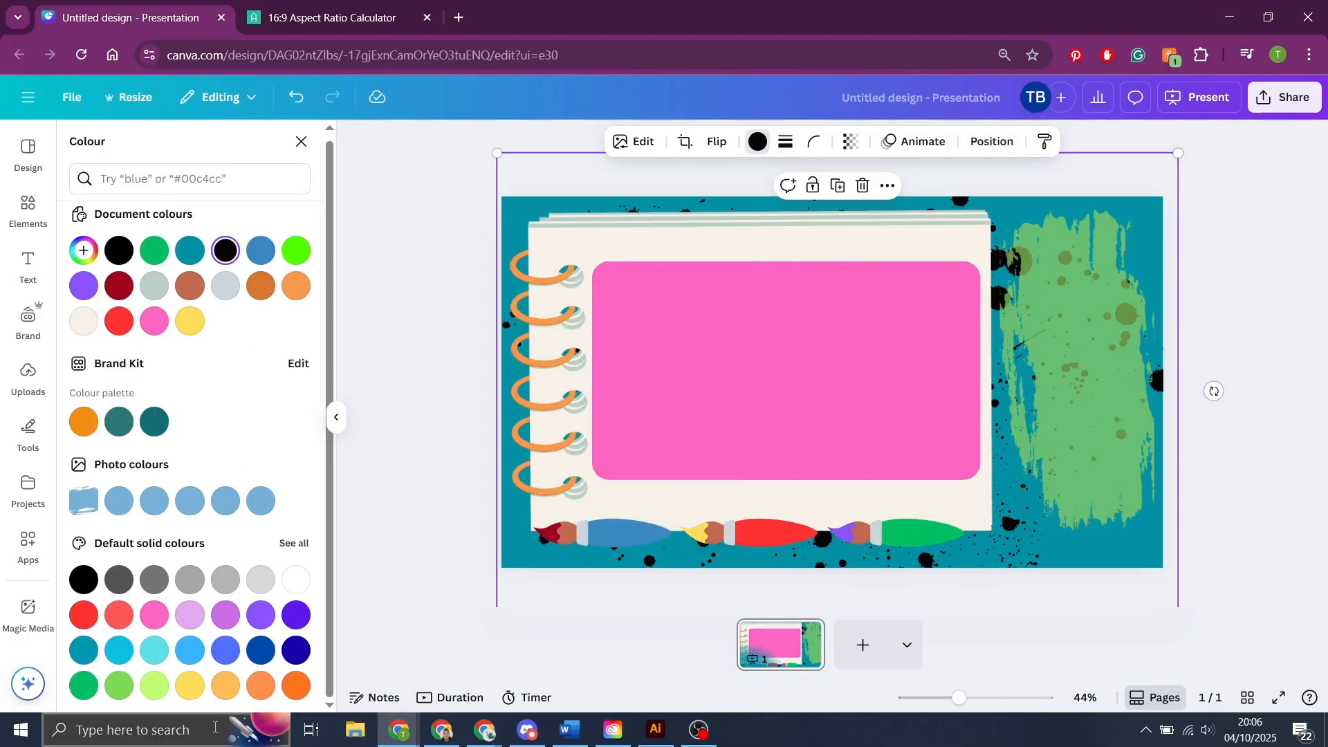
{"action": "left_click", "coordinate": [296, 685]}
{"action": "left_click", "coordinate": [190, 685]}
Return to the "Paint splats" graphics and add the magenta splatter and the multicoloured splatter.
{"action": "left_click", "coordinate": [29, 220]}
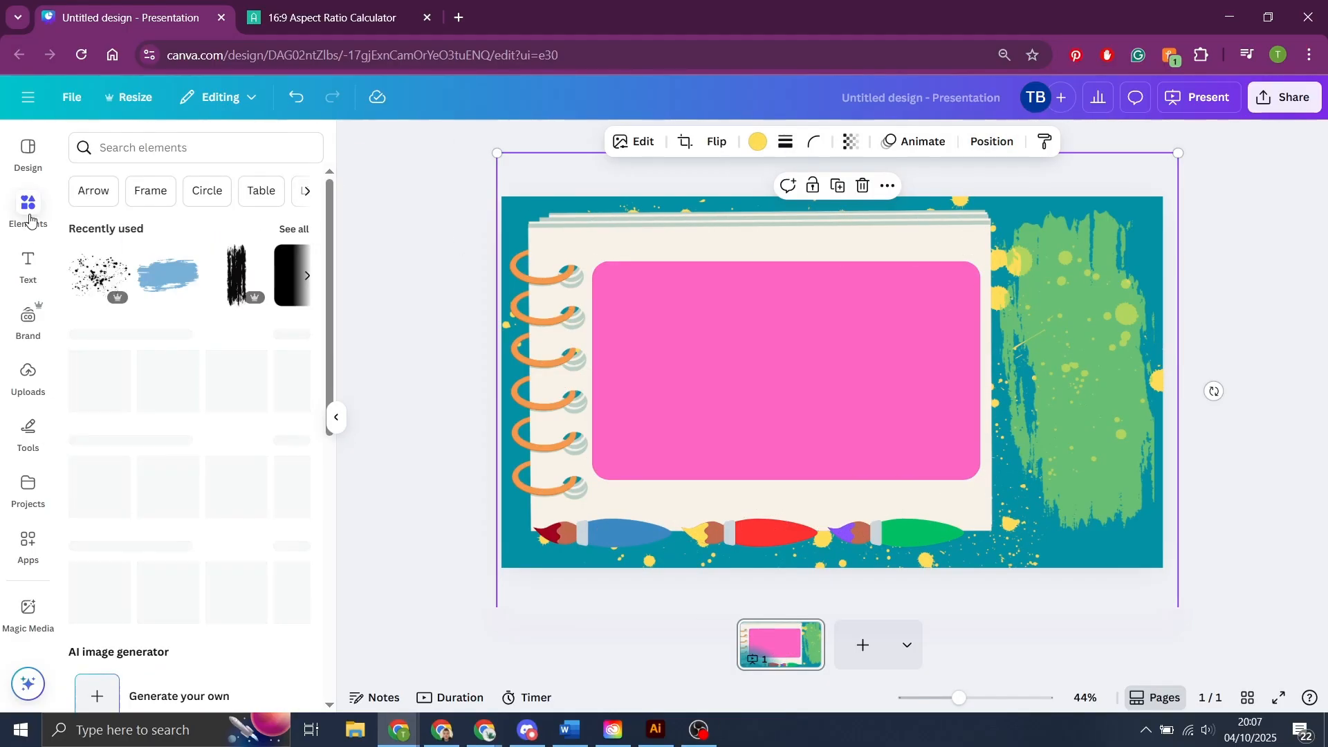
{"action": "left_click", "coordinate": [293, 267]}
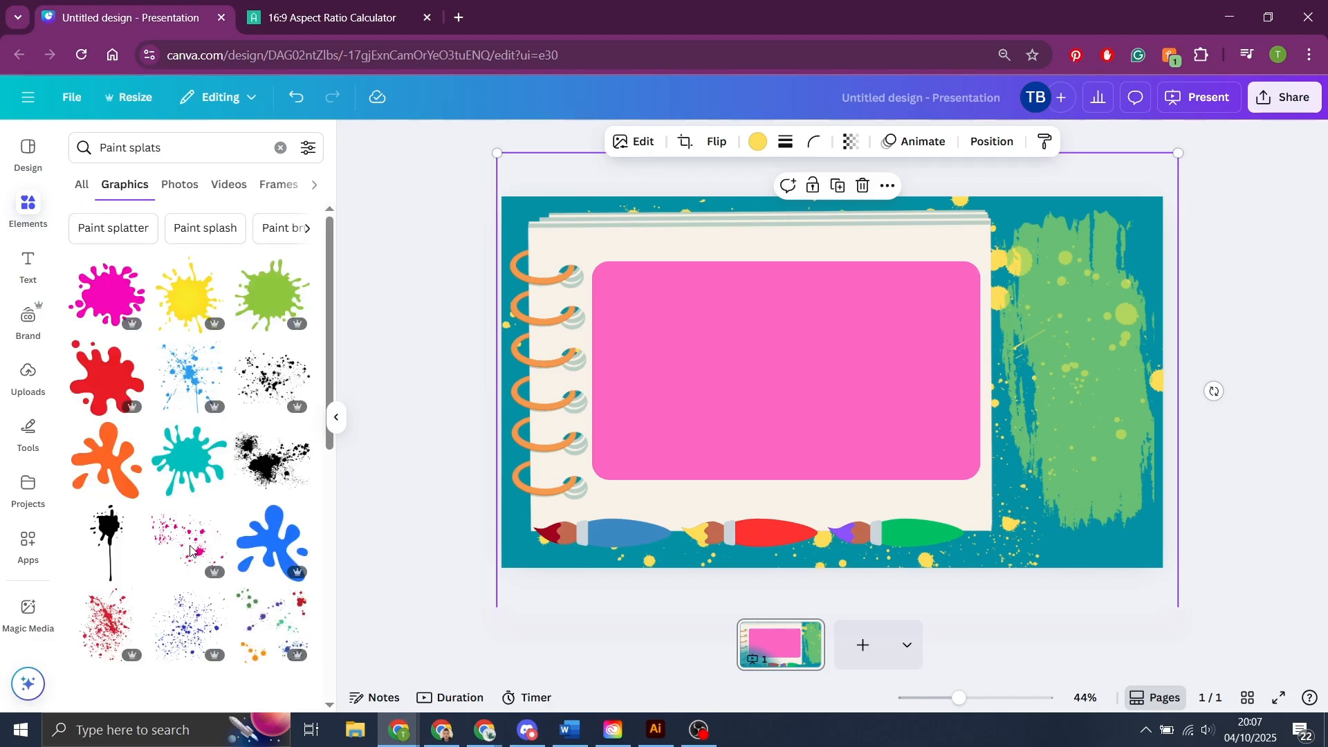
{"action": "left_click", "coordinate": [190, 550]}
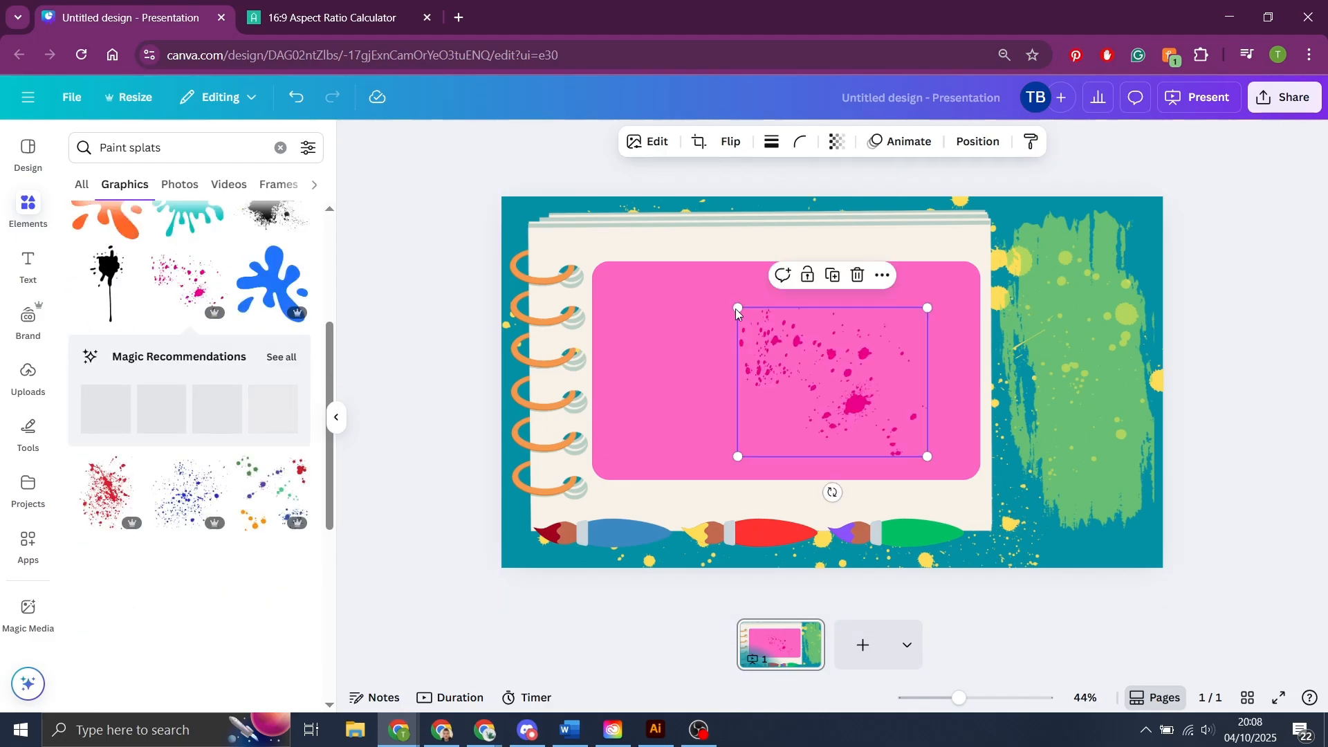
{"action": "left_click", "coordinate": [254, 499]}
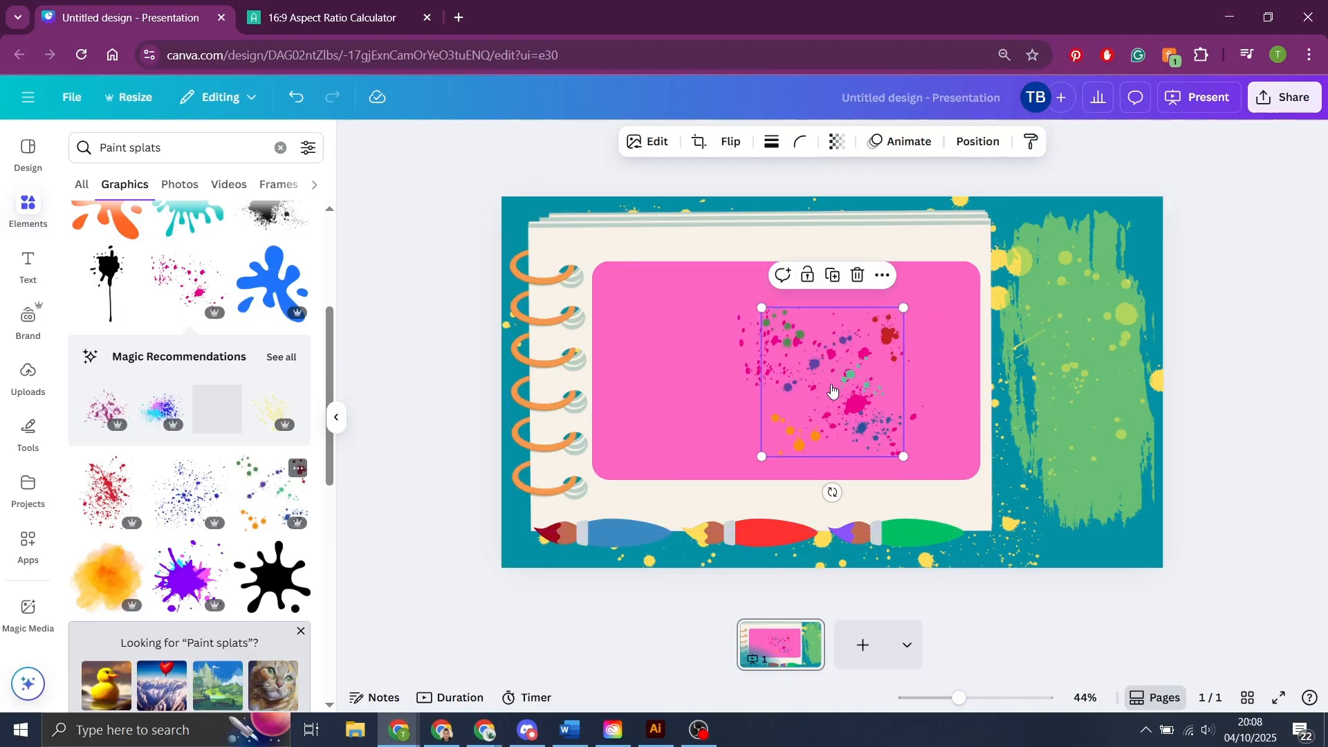
Enlarge the multicoloured splatter, rotate it to 90°, and send it behind the pink rectangle and the paintbrushes.
{"action": "left_click_drag", "start_coordinate": [829, 362], "coordinate": [554, 249]}
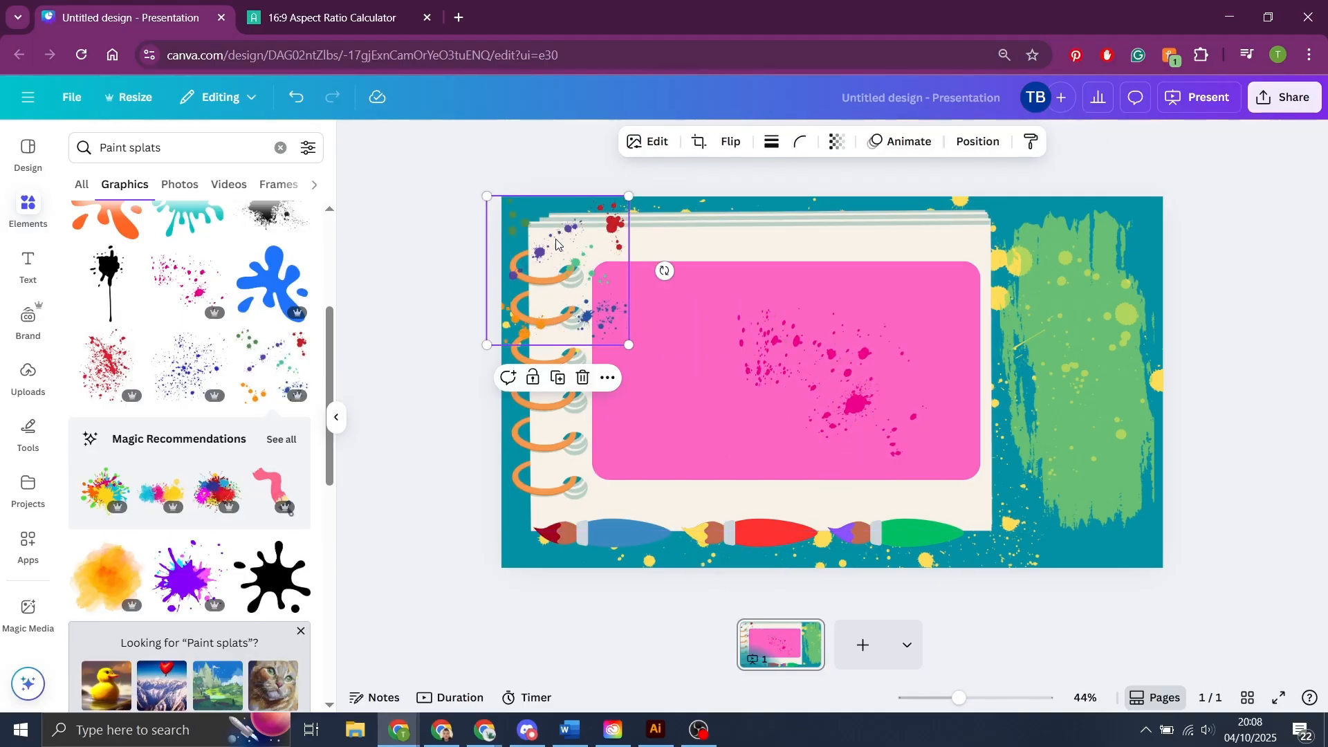
{"action": "left_click_drag", "start_coordinate": [629, 344], "coordinate": [1062, 467]}
{"action": "left_click_drag", "start_coordinate": [891, 196], "coordinate": [1061, 154]}
{"action": "left_click_drag", "start_coordinate": [1004, 356], "coordinate": [740, 597]}
{"action": "left_click_drag", "start_coordinate": [958, 458], "coordinate": [1156, 468]}
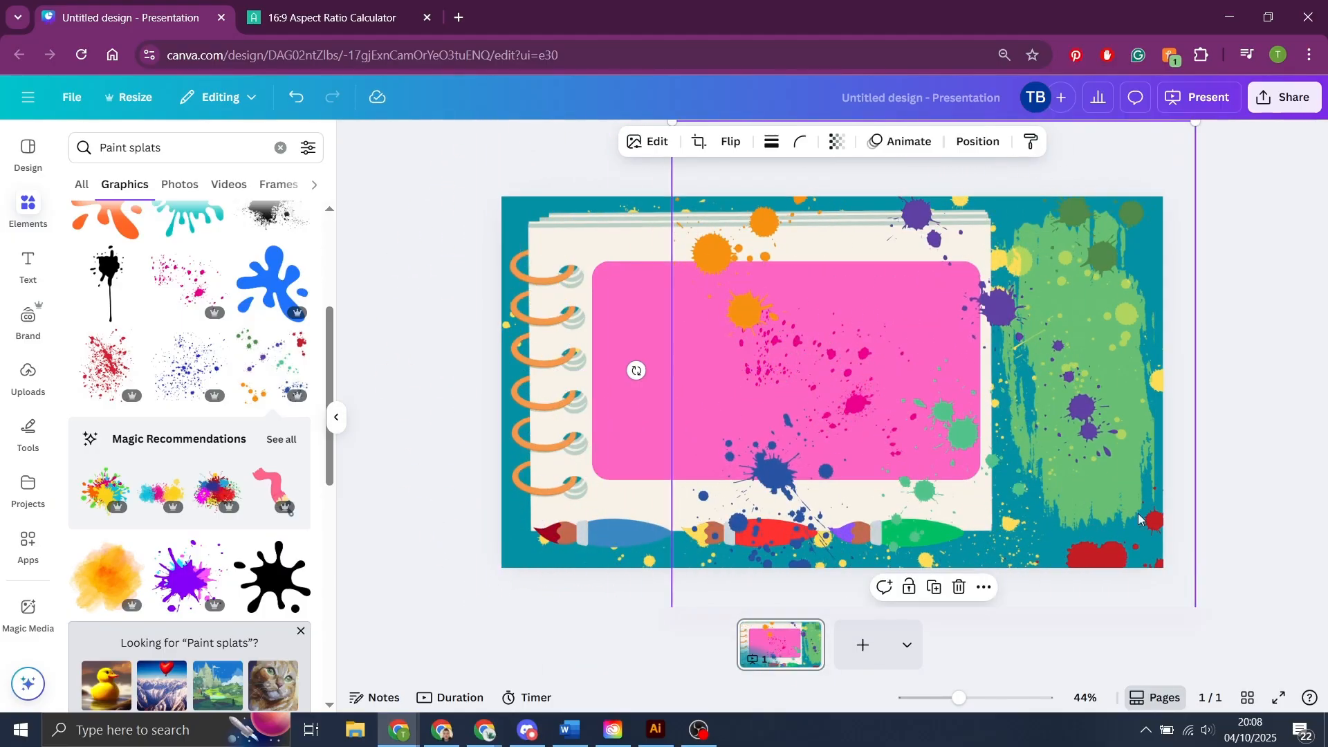
{"action": "left_click", "coordinate": [972, 145]}
{"action": "left_click", "coordinate": [294, 222]}
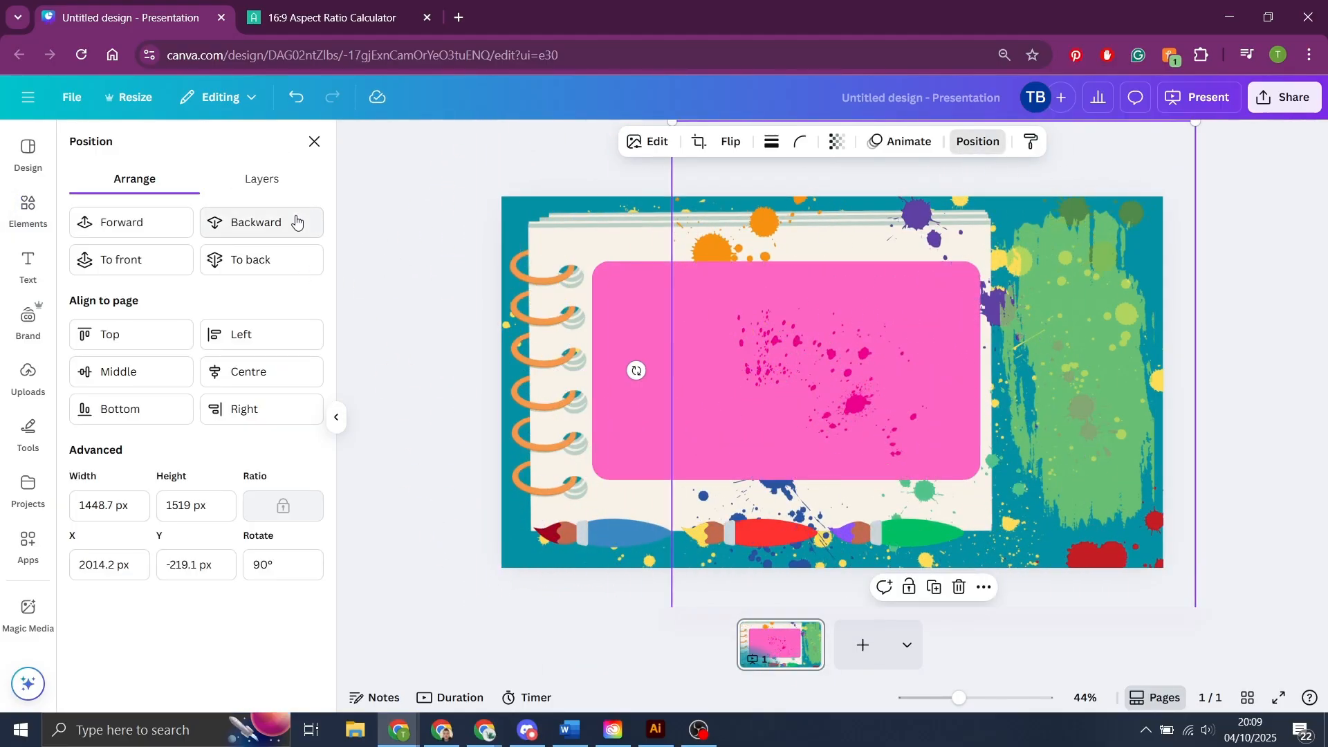
Shrink the multicoloured splatter to about 868 × 910 px, centre it on the notepad sheet and turn it upside down.
{"action": "left_click_drag", "start_coordinate": [1194, 124], "coordinate": [1076, 215]}
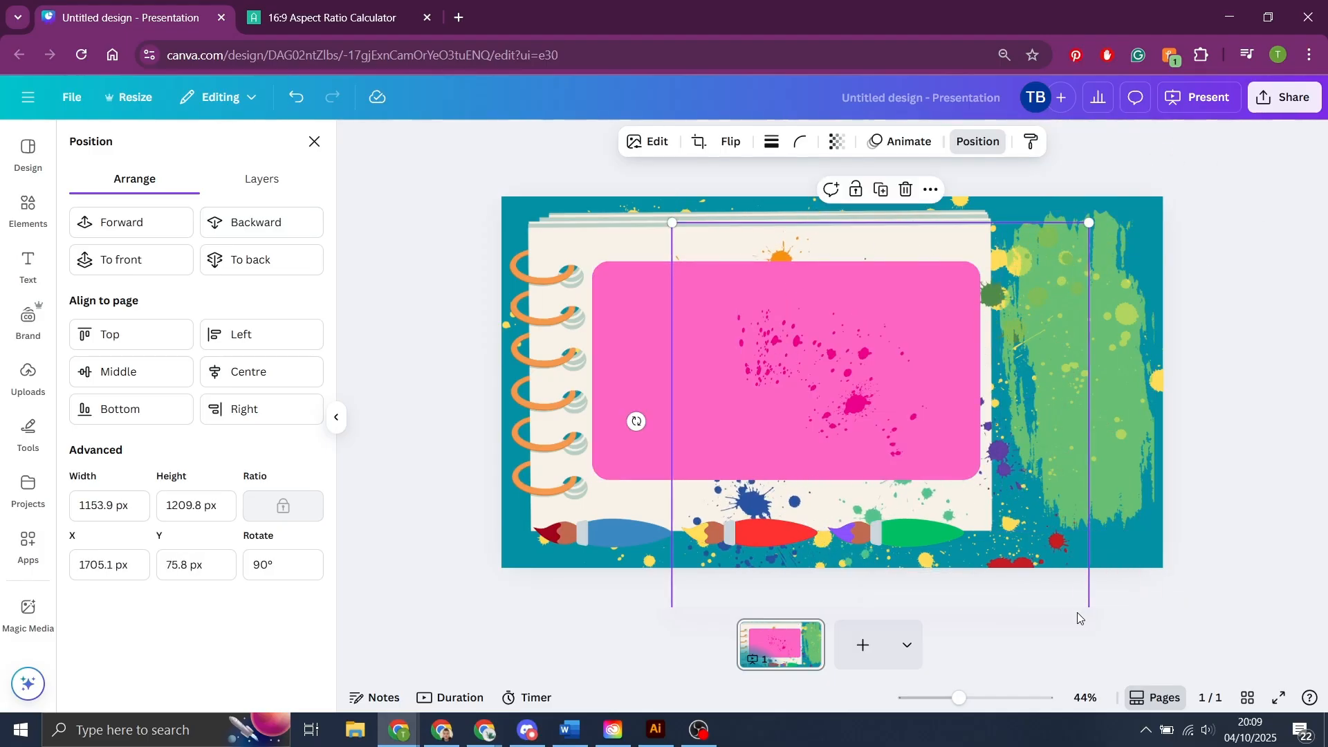
{"action": "left_click_drag", "start_coordinate": [977, 237], "coordinate": [878, 249]}
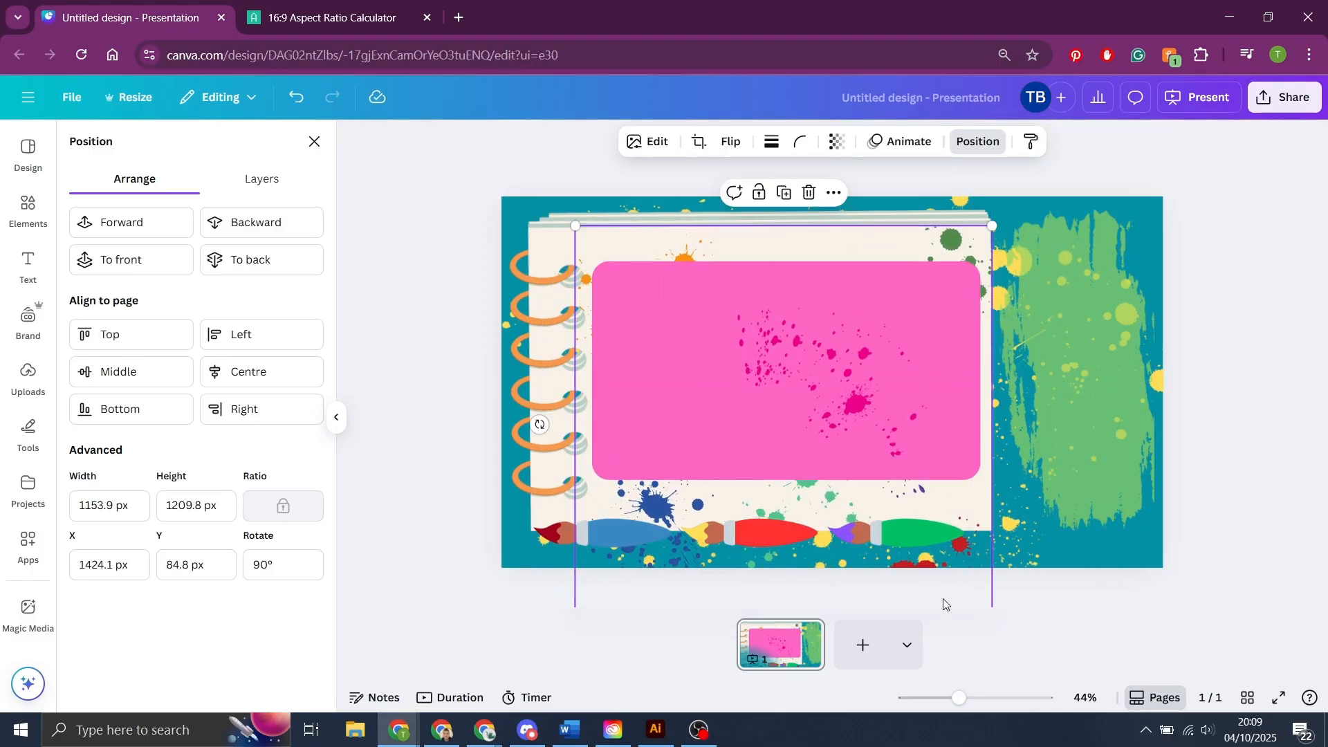
{"action": "left_click_drag", "start_coordinate": [992, 225], "coordinate": [907, 309]}
{"action": "left_click_drag", "start_coordinate": [871, 517], "coordinate": [953, 436]}
{"action": "left_click_drag", "start_coordinate": [987, 540], "coordinate": [971, 523]}
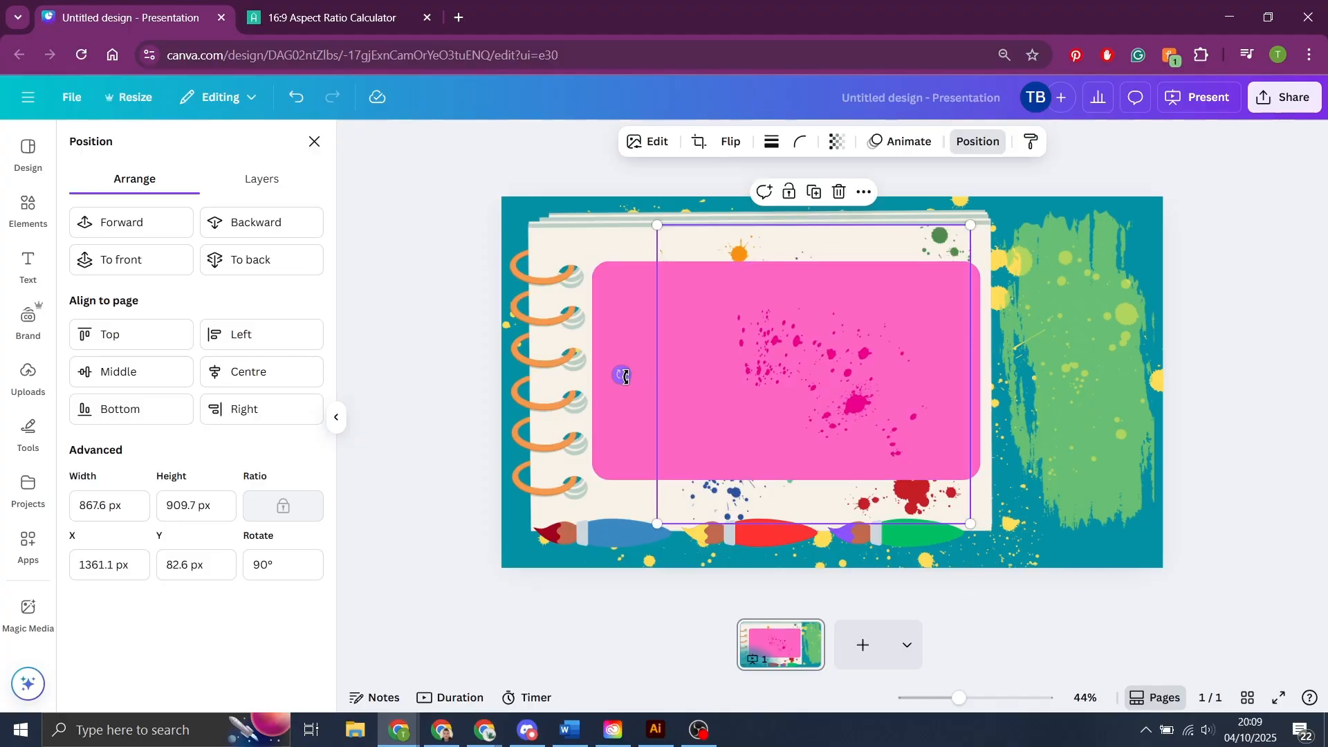
{"action": "left_click_drag", "start_coordinate": [621, 374], "coordinate": [1007, 374]}
Enlarge the magenta splatter to about 2018 × 1584 px over the page and rotate it to -163.6°.
{"action": "left_click", "coordinate": [842, 396]}
{"action": "left_click_drag", "start_coordinate": [927, 308], "coordinate": [1095, 242]}
{"action": "left_click_drag", "start_coordinate": [737, 456], "coordinate": [435, 656]}
{"action": "left_click_drag", "start_coordinate": [1069, 197], "coordinate": [1154, 130]}
{"action": "left_click_drag", "start_coordinate": [959, 697], "coordinate": [944, 699]}
{"action": "left_click_drag", "start_coordinate": [1075, 395], "coordinate": [575, 310]}
{"action": "left_click_drag", "start_coordinate": [1056, 305], "coordinate": [1091, 305]}
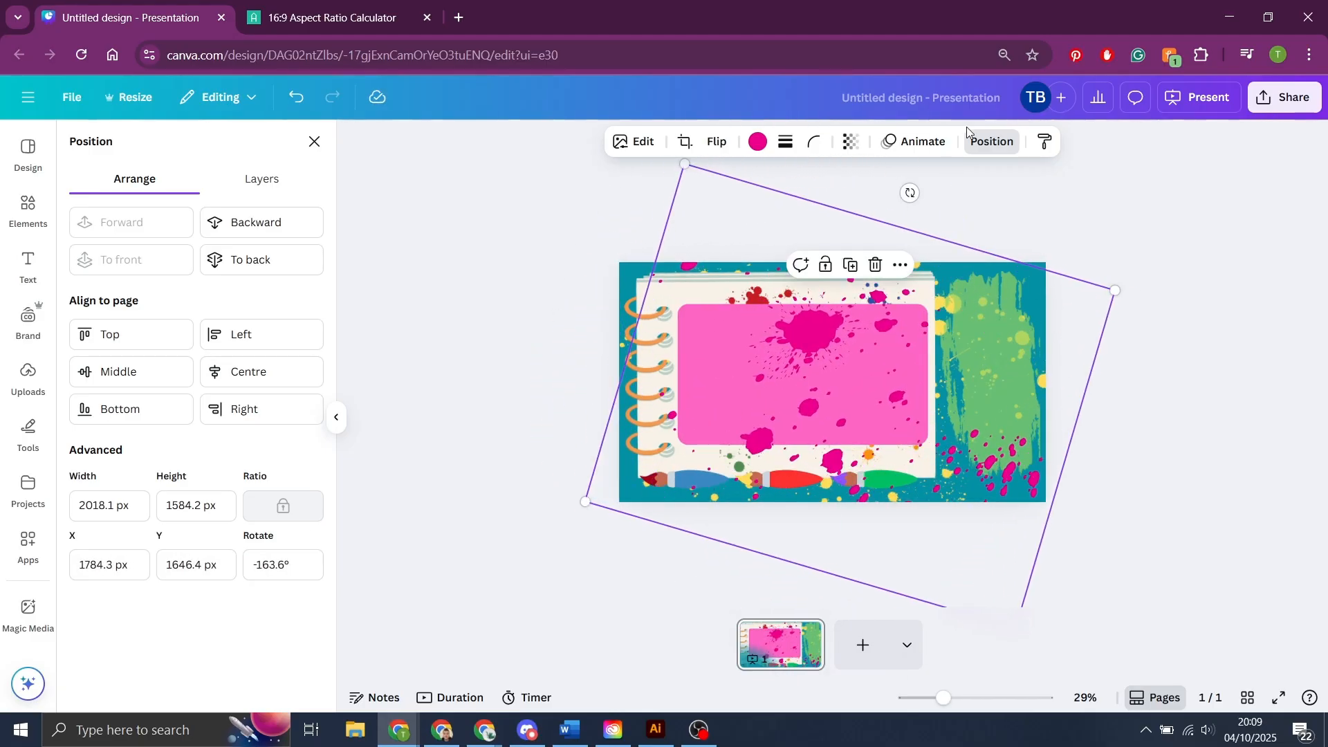
Enlarge the magenta splatter to about 2179 × 1710 px, rotated to 177.7°, and send it behind the notepad.
{"action": "left_click_drag", "start_coordinate": [586, 502], "coordinate": [541, 517]}
{"action": "left_click_drag", "start_coordinate": [892, 188], "coordinate": [858, 196]}
{"action": "left_click", "coordinate": [252, 223]}
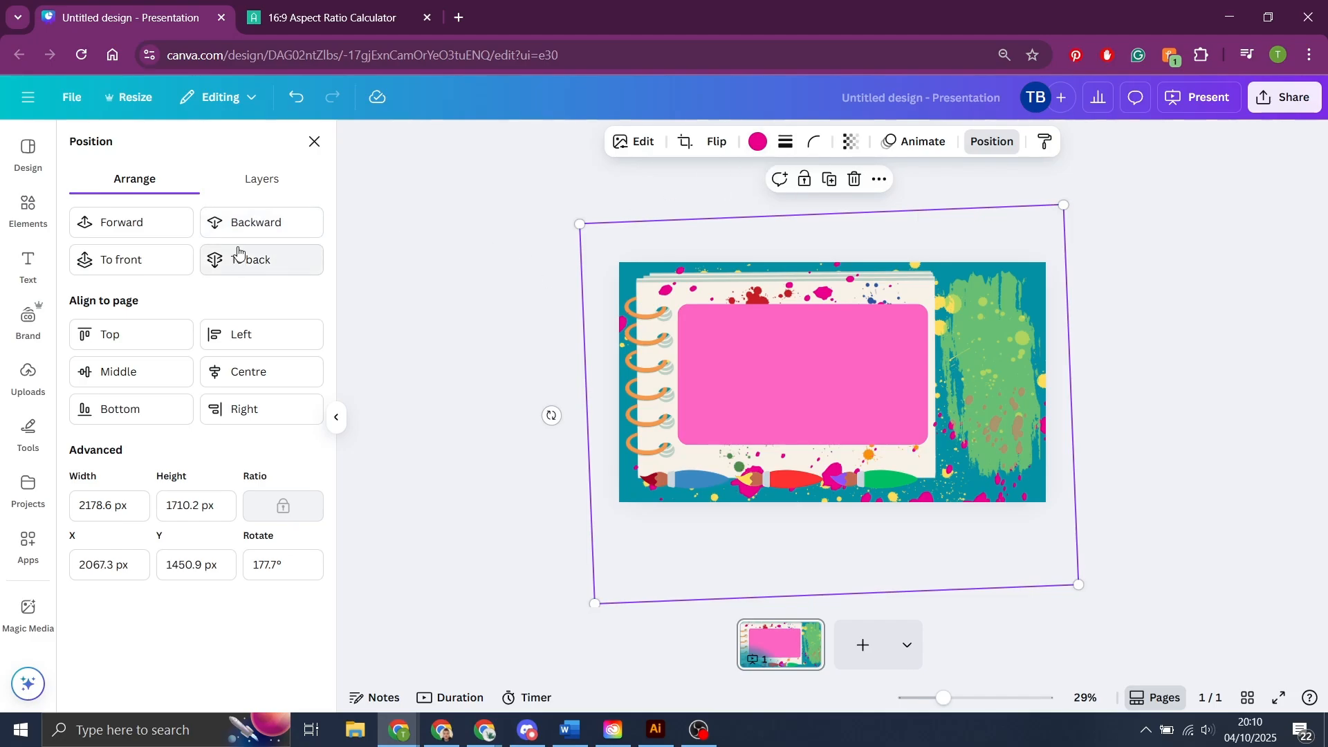
Shift the magenta splatter's hue slightly to #EC0087.
{"action": "left_click", "coordinate": [758, 141]}
{"action": "left_click", "coordinate": [83, 256]}
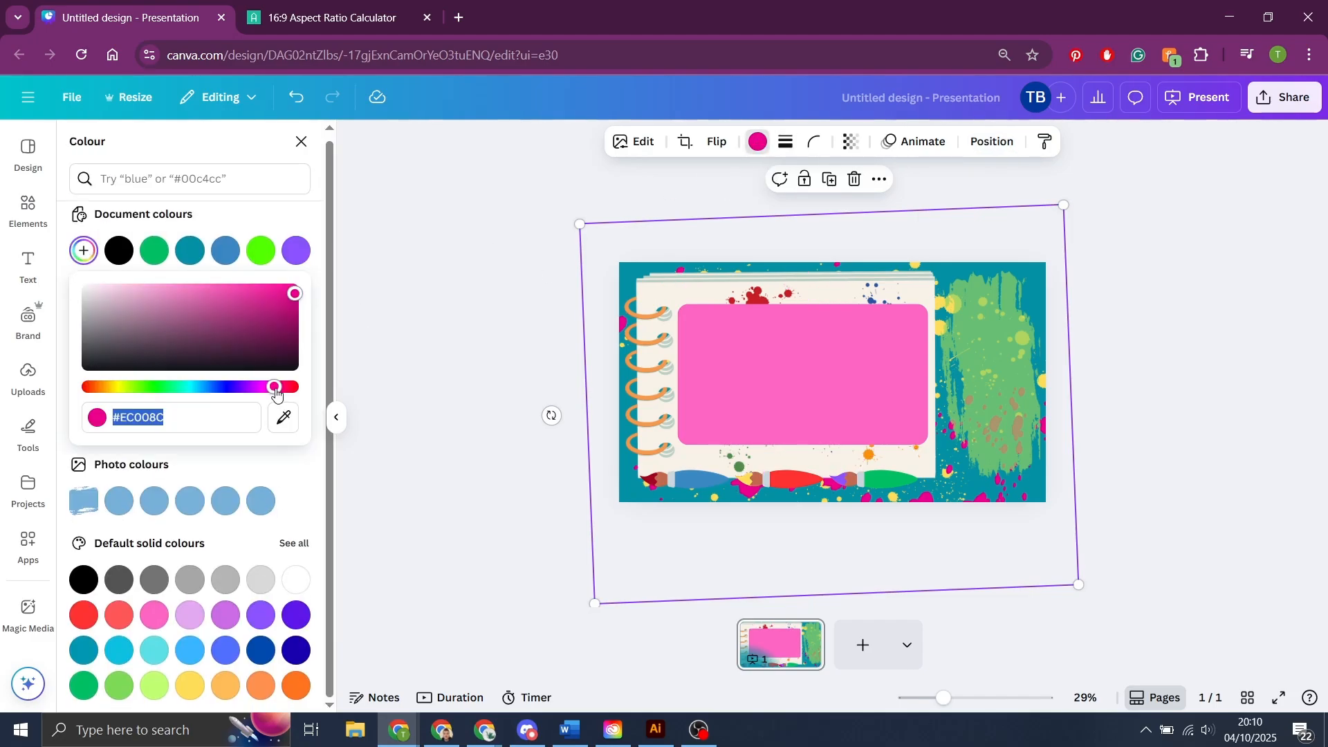
{"action": "mouse_move", "coordinate": [280, 386]}
{"action": "left_mouse_down"}
{"action": "mouse_move", "coordinate": [104, 387]}
{"action": "mouse_move", "coordinate": [276, 387]}
{"action": "left_mouse_up"}
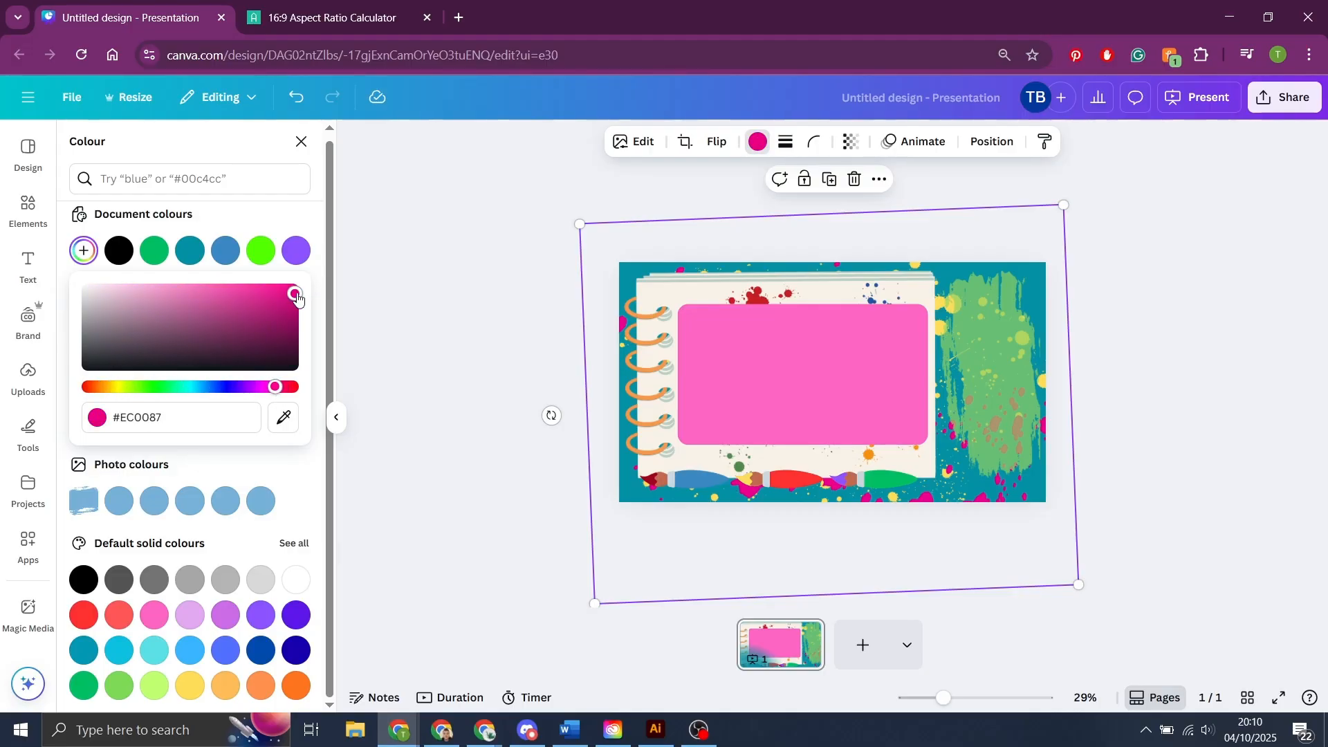
{"action": "left_click", "coordinate": [458, 343]}
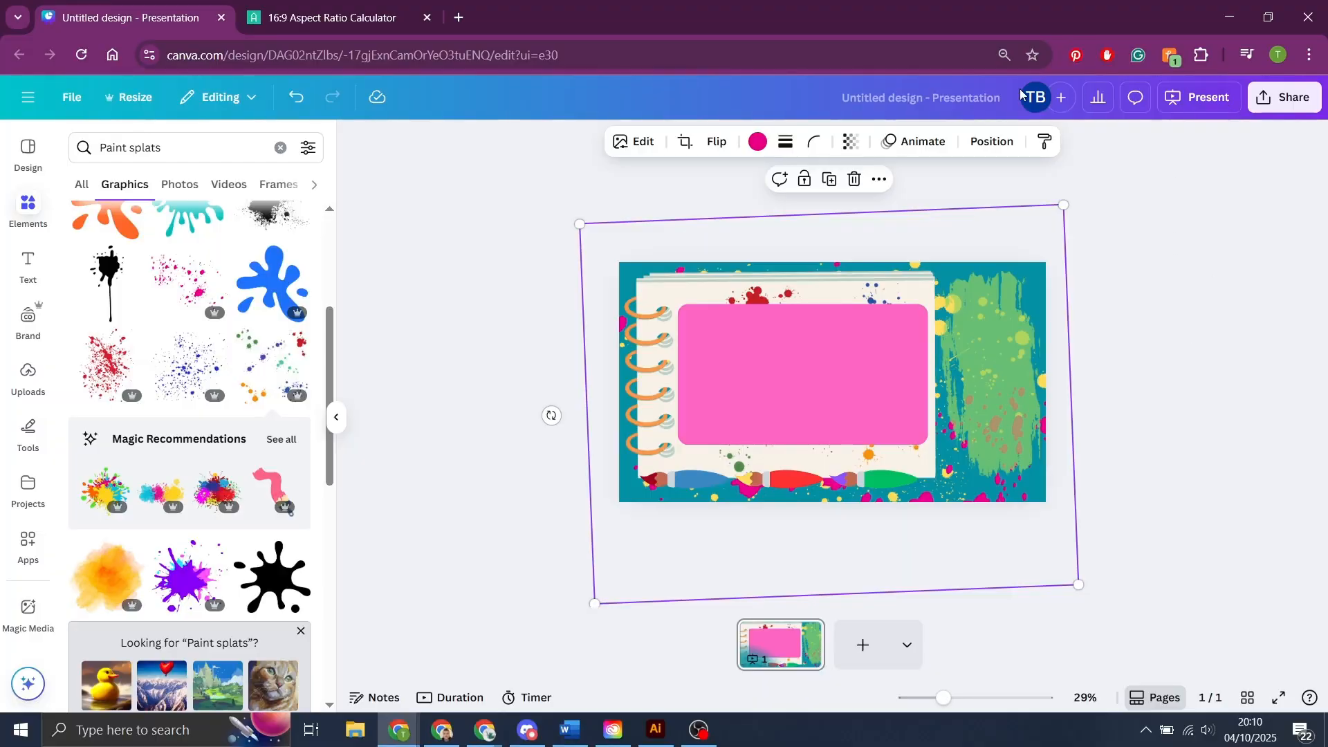
Title the design "OFA - JC Overlay".
{"action": "left_click", "coordinate": [935, 98]}
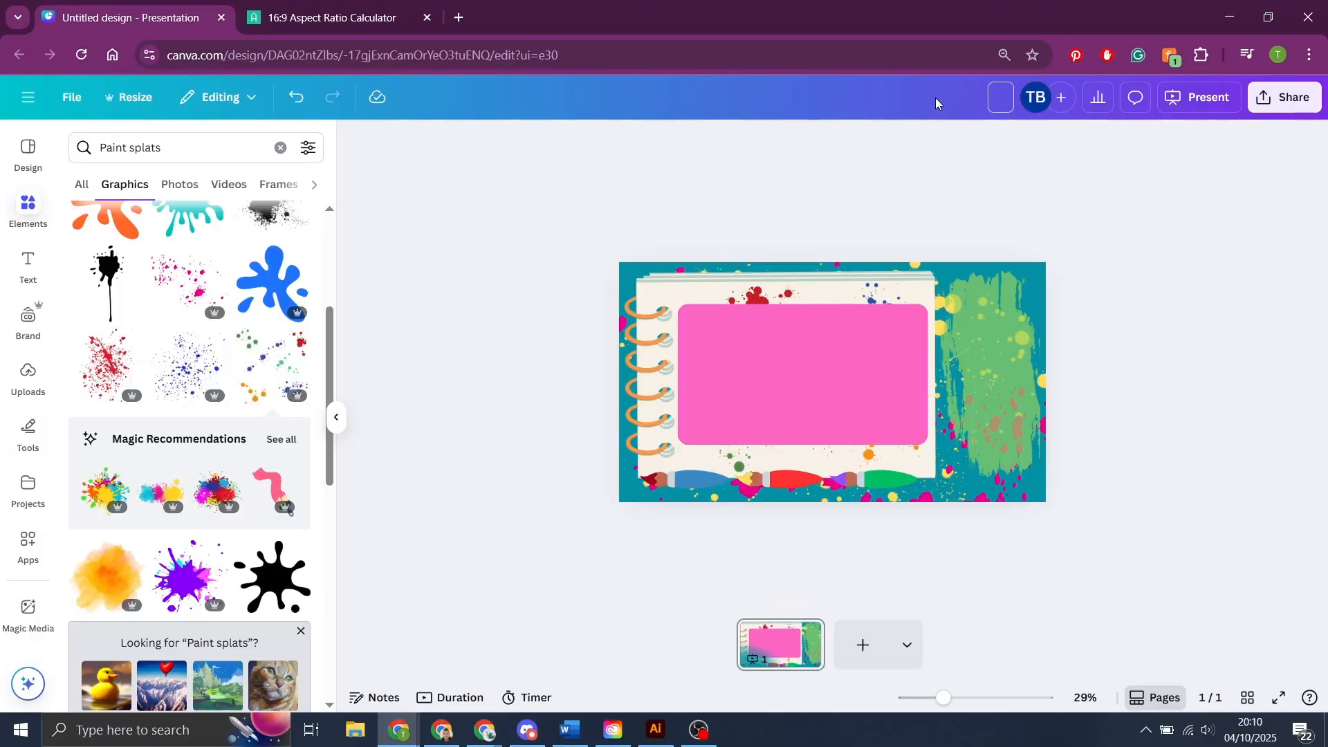
{"action": "type", "text": "OFA - JC Overlay"}
Download the design as a PNG at size 1 (1,920 × 1,080 px).
{"action": "left_click", "coordinate": [1258, 114]}
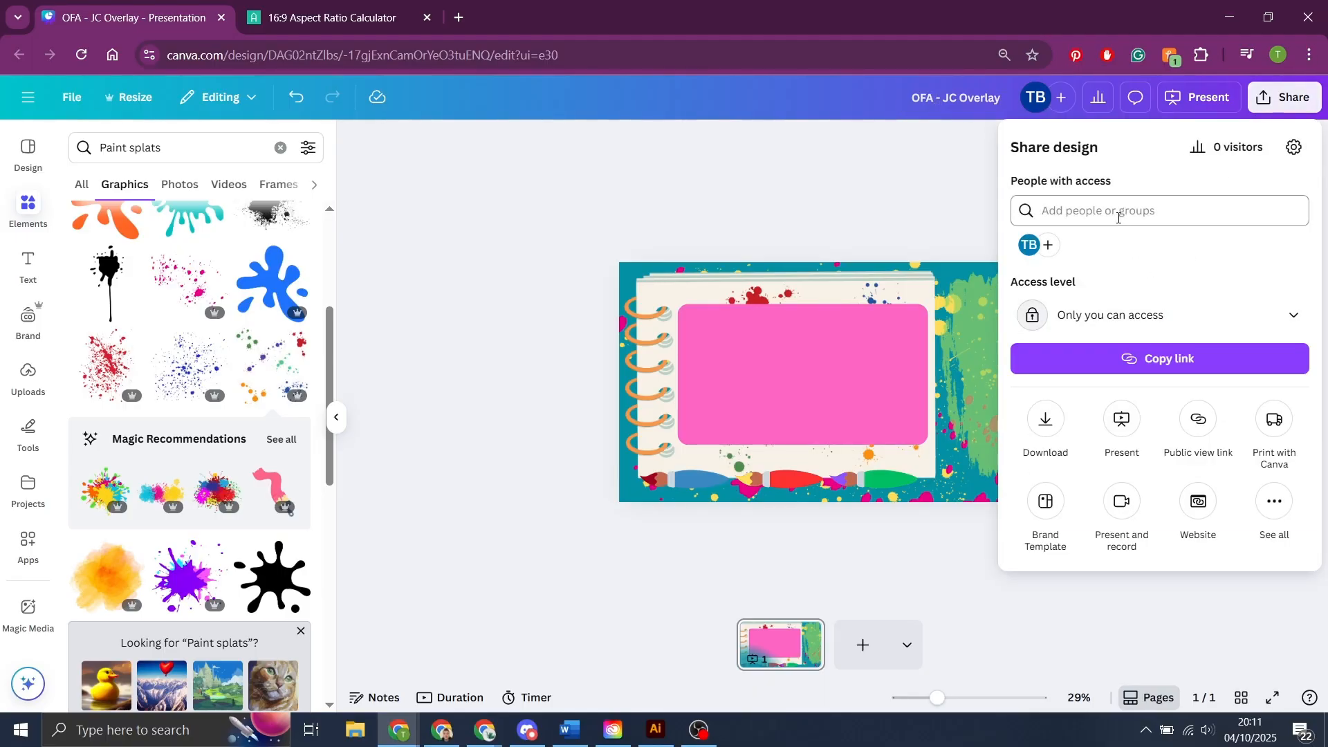
{"action": "left_click", "coordinate": [1046, 420]}
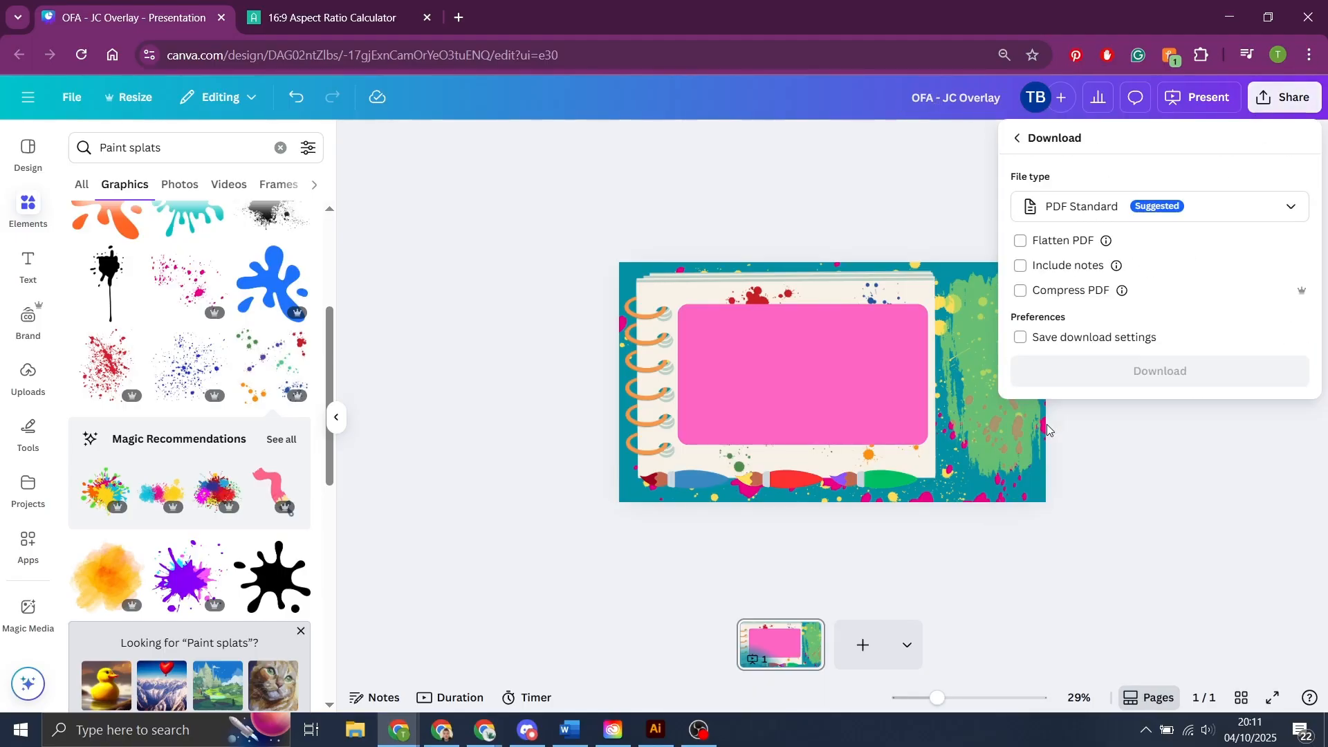
{"action": "left_click", "coordinate": [1152, 215]}
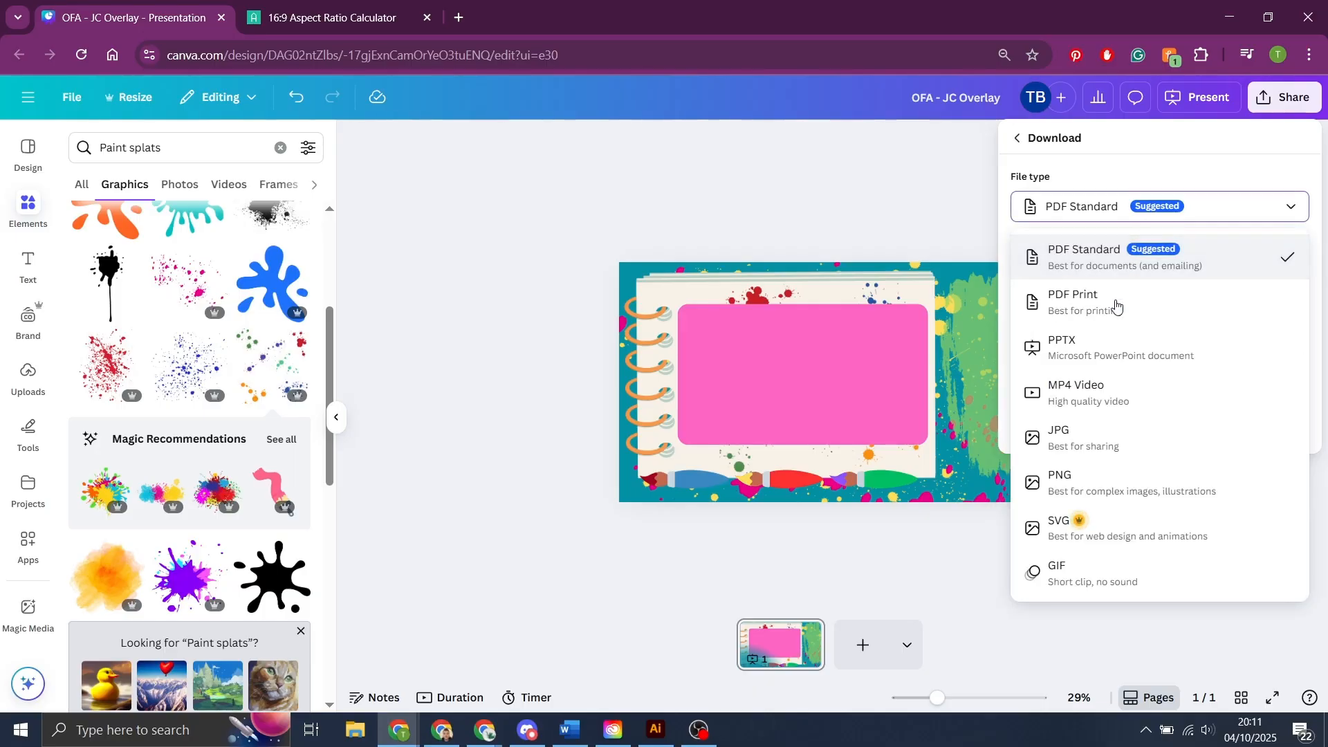
{"action": "left_click", "coordinate": [1165, 490]}
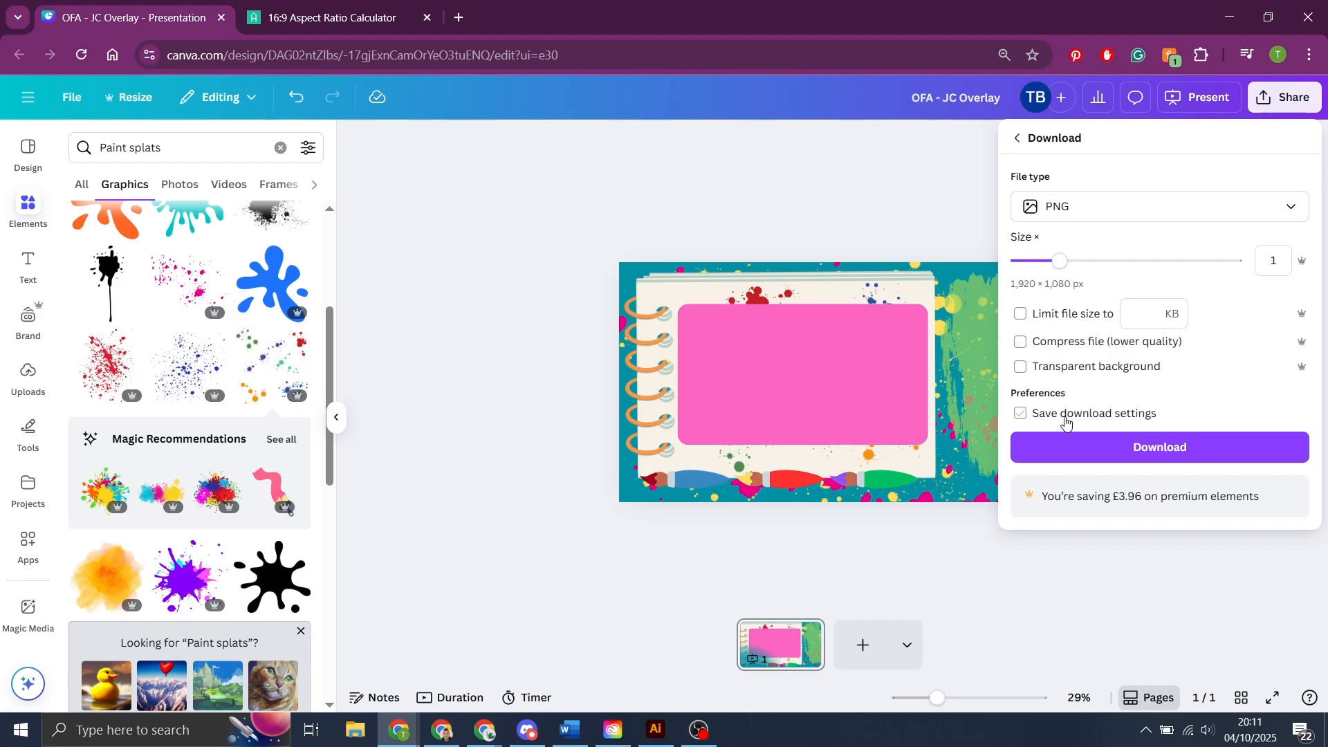
{"action": "left_click", "coordinate": [1052, 450]}
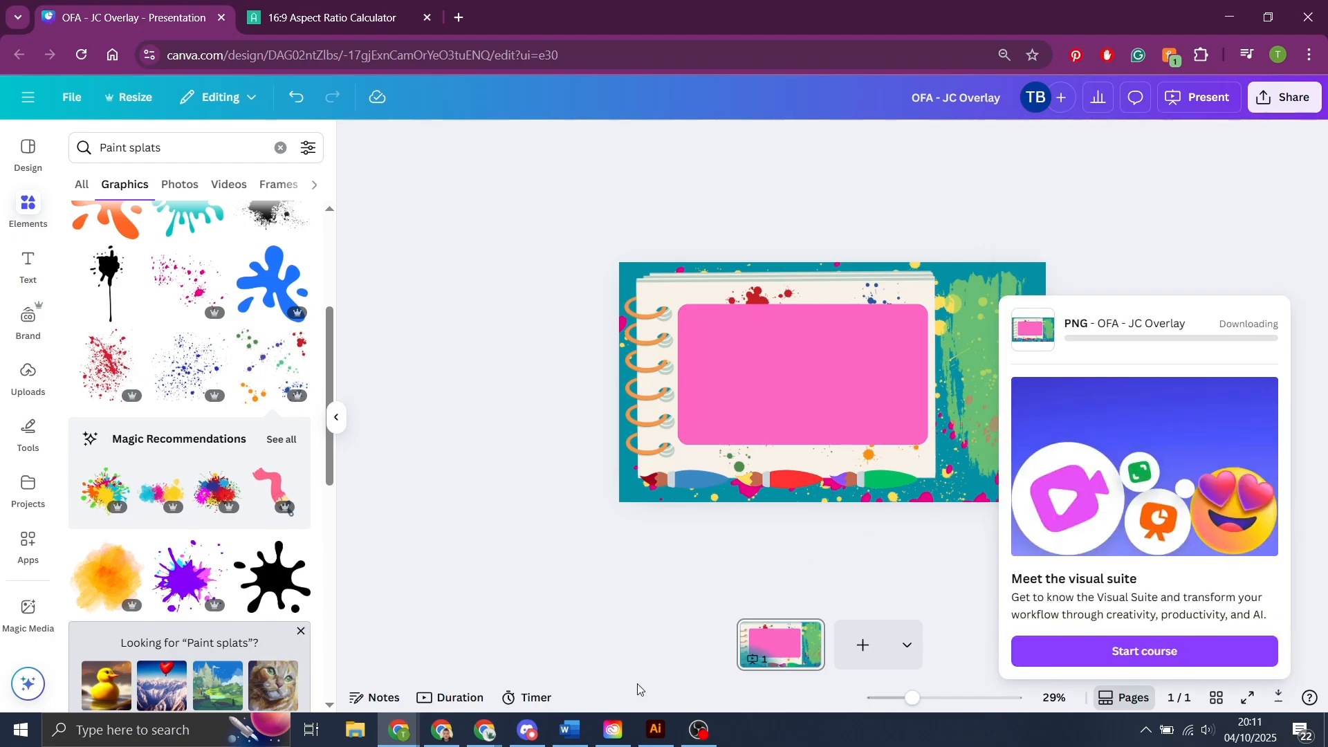
Switch to OBS.
{"action": "mouse_move", "coordinate": [699, 735]}
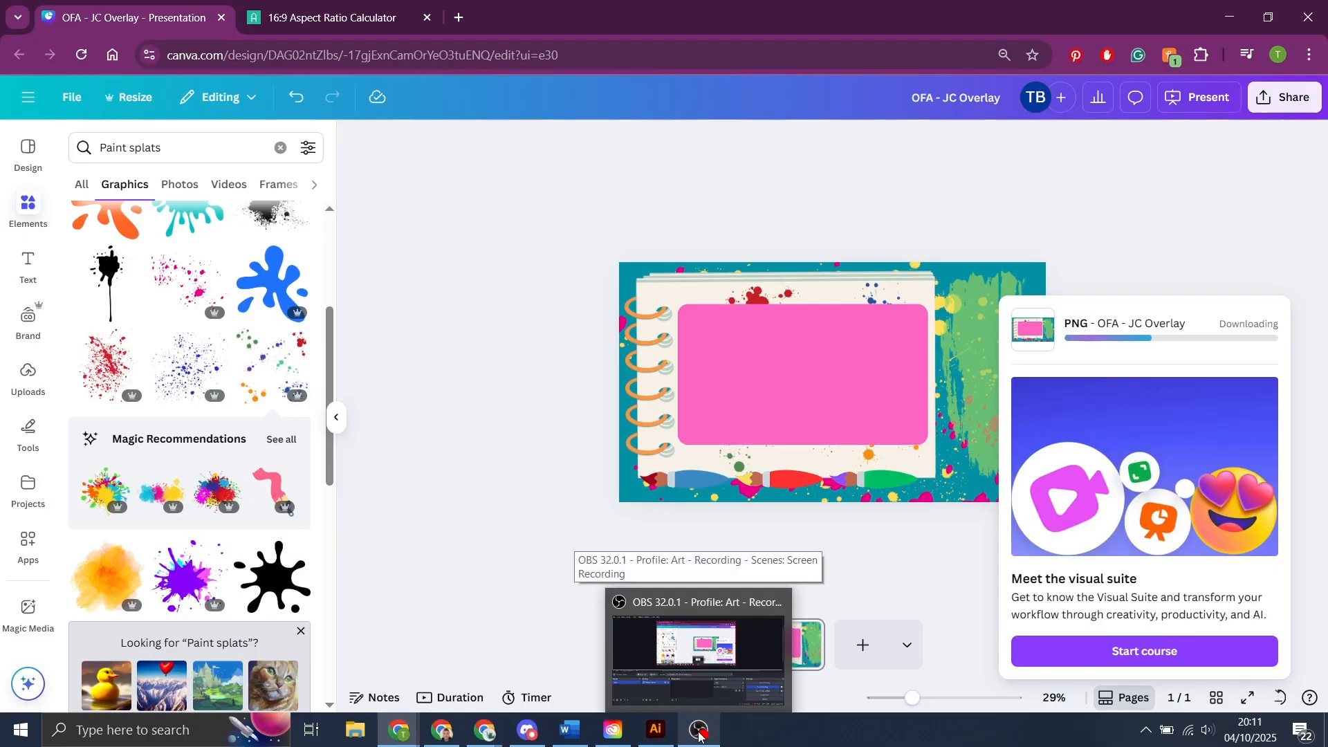
{"action": "left_click", "coordinate": [699, 735]}
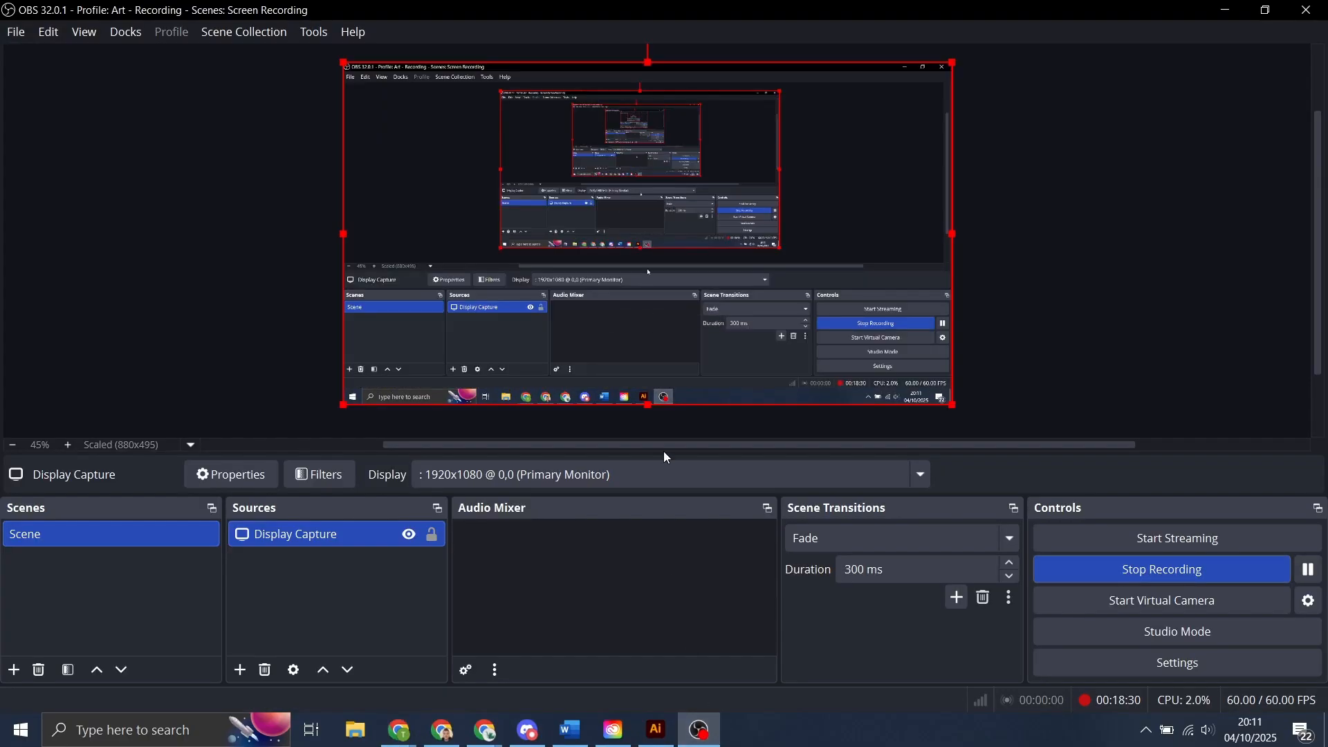